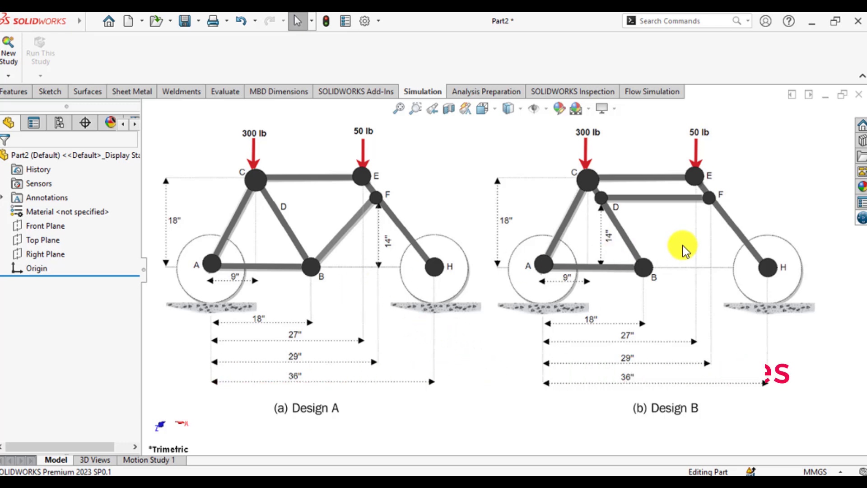
- Switch to the Bicycle Frame part and open its frame sketch to examine the dimensions and relations, then close the sketch
key("alt+Tab")
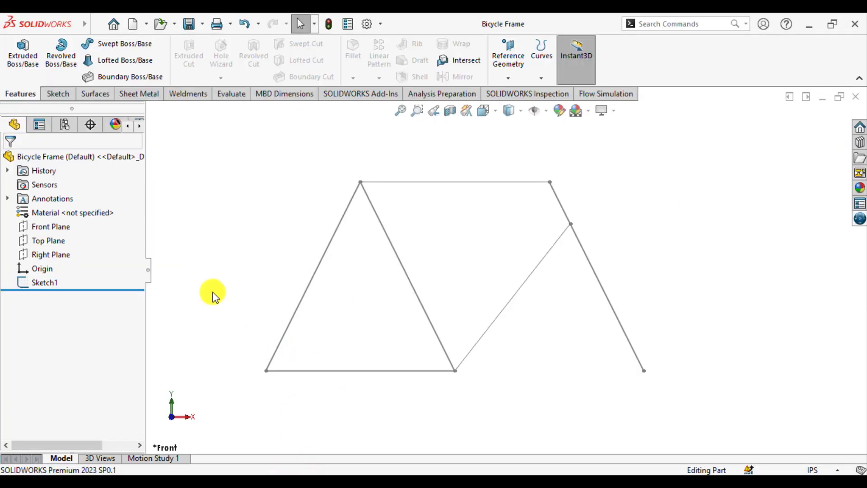
left_click(36, 285)
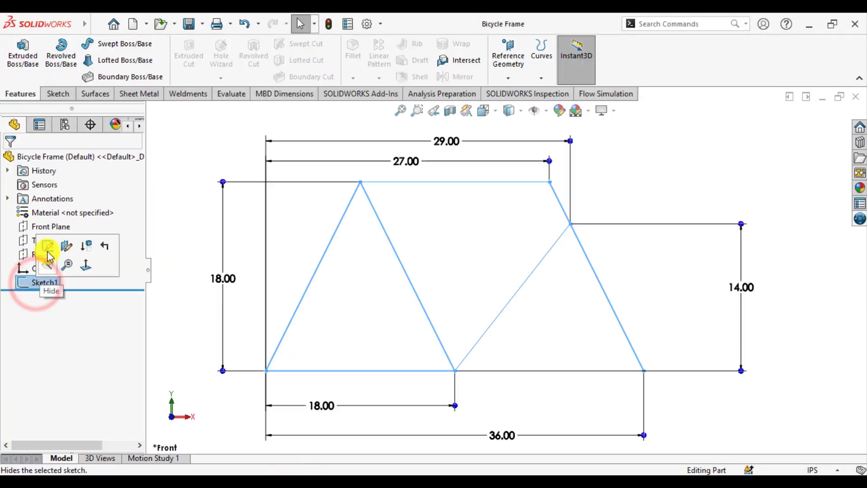
left_click(171, 276)
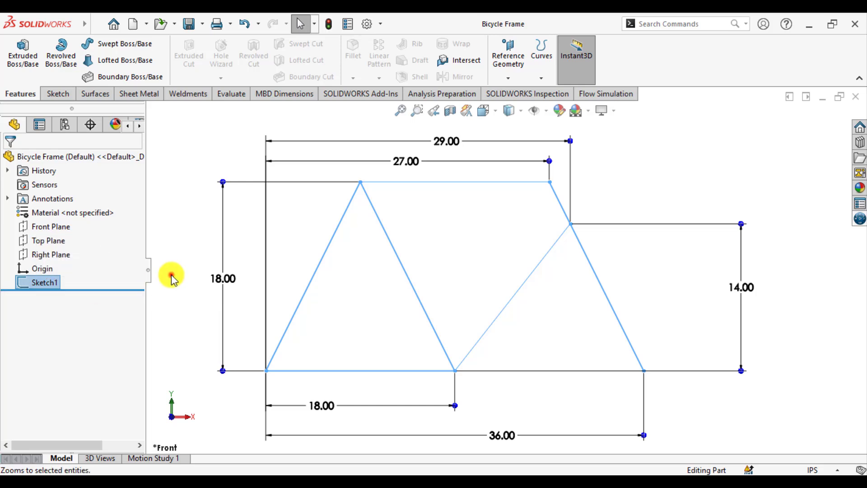
left_click(50, 282)
left_click(63, 240)
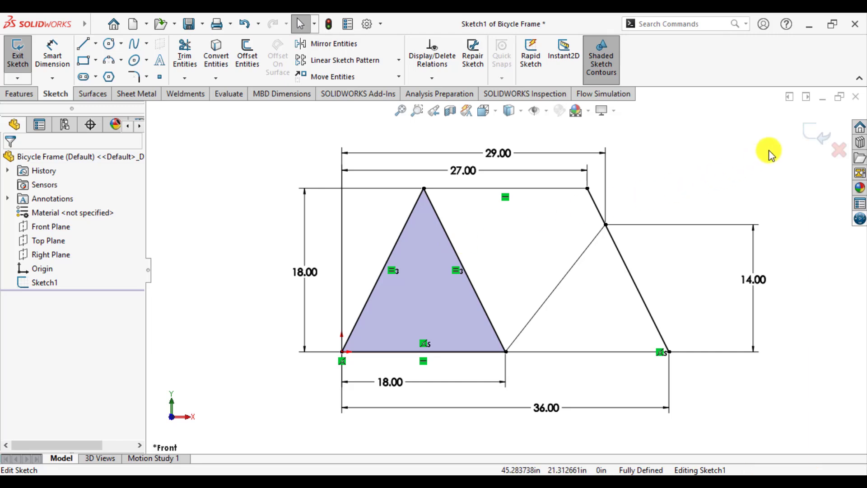
left_click(820, 135)
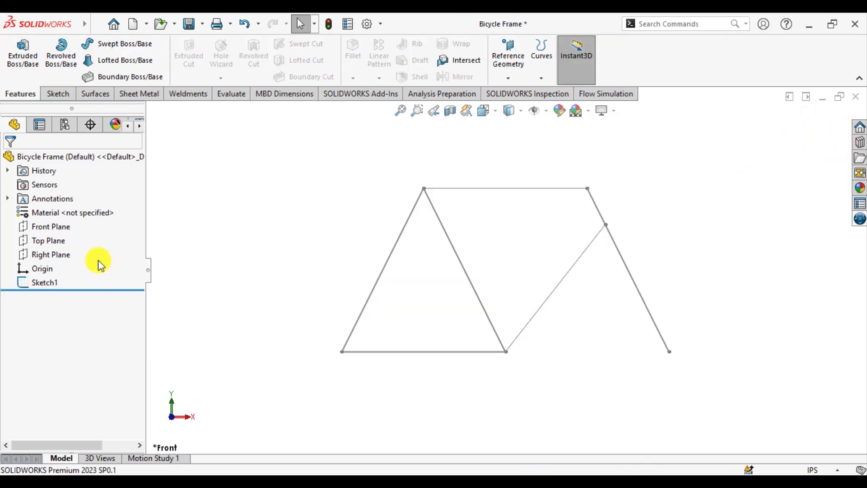
left_click(254, 216)
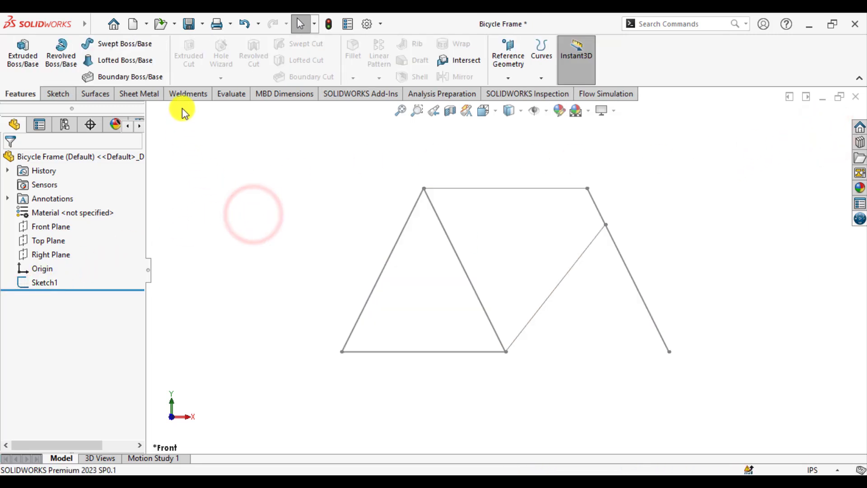
- Start a structural member using the iso standard, pipe type and size 21.3 x 2.3
left_click(187, 95)
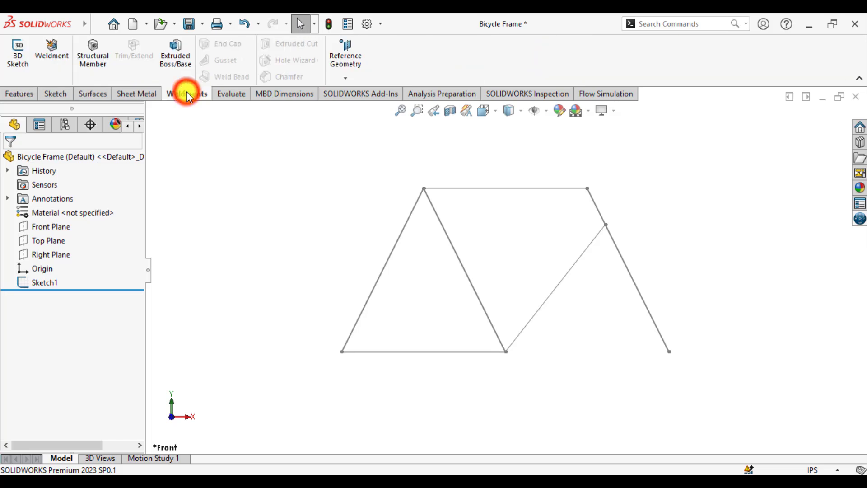
left_click(93, 53)
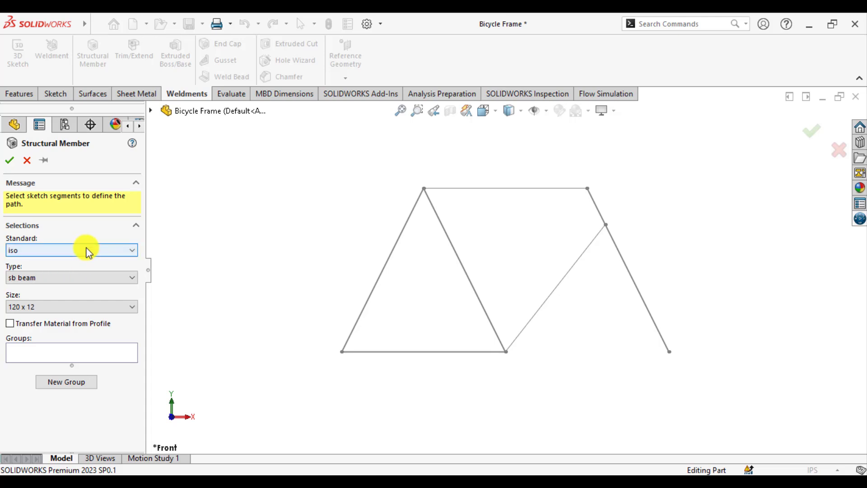
left_click(55, 279)
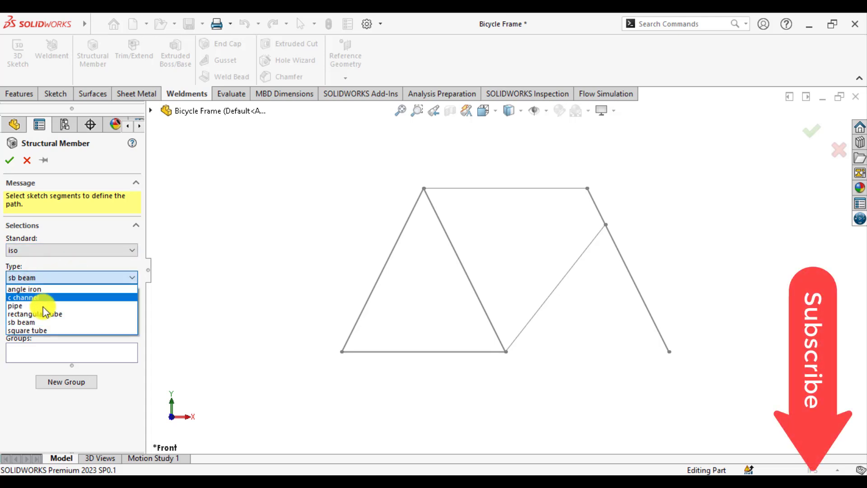
left_click(43, 305)
left_click(43, 306)
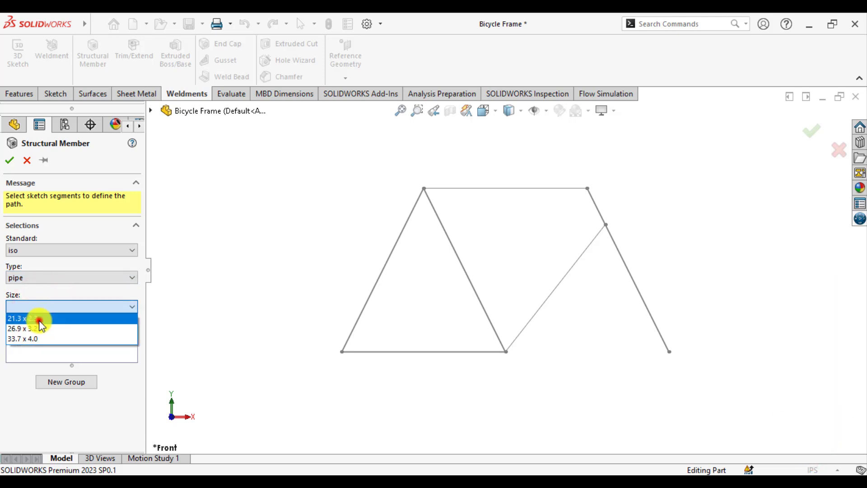
left_click(39, 319)
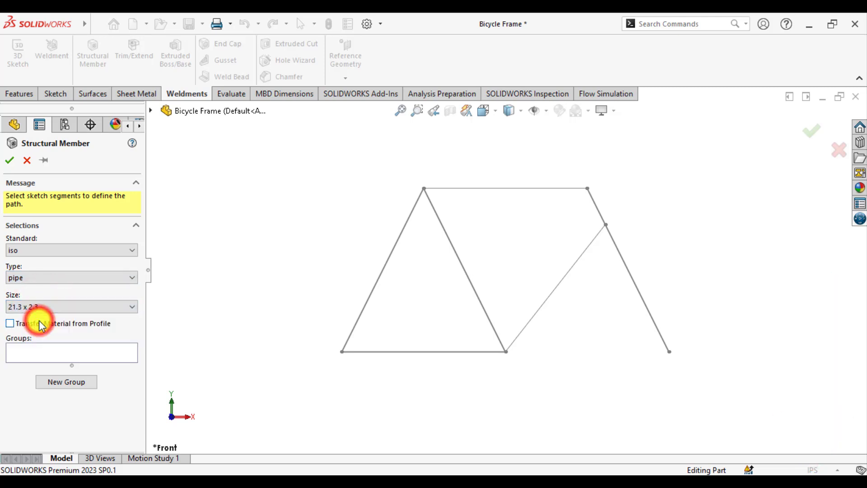
- Assign the three lines of the closed triangle as the first group of the structural member
left_click(35, 354)
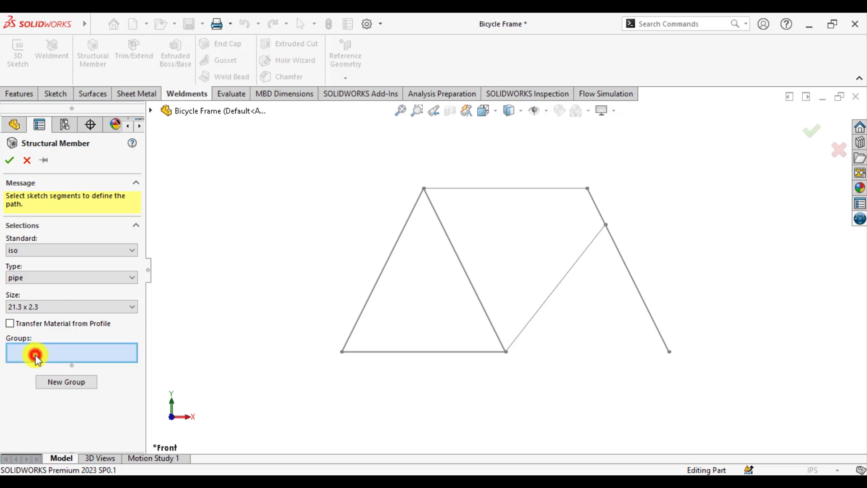
left_click(409, 352)
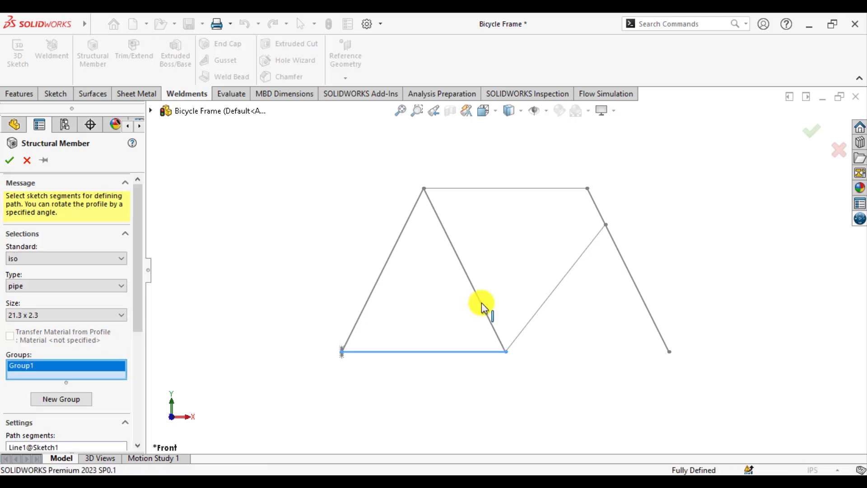
left_click(483, 304)
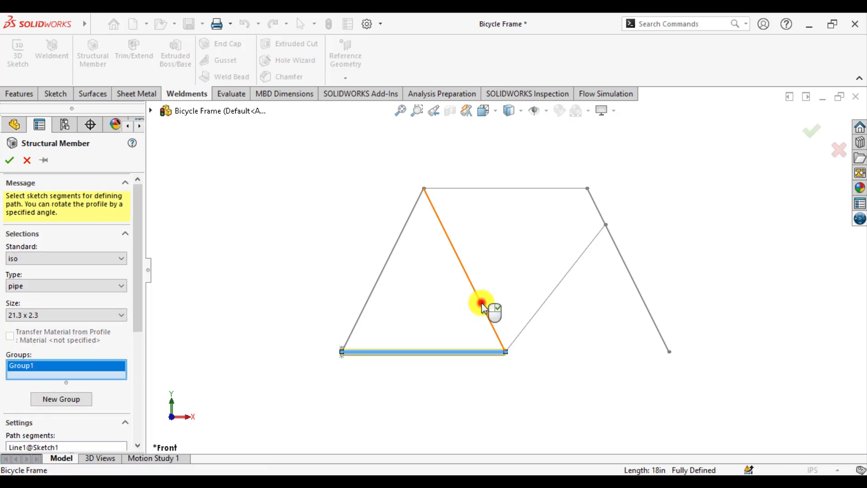
left_click(387, 265)
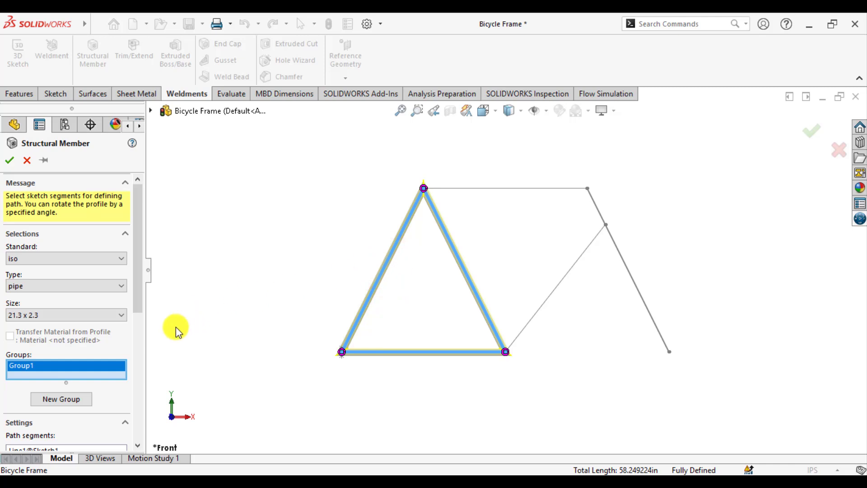
- Add a second group containing the upper horizontal line and the sloping fork lines down to the front wheel point
left_click(66, 400)
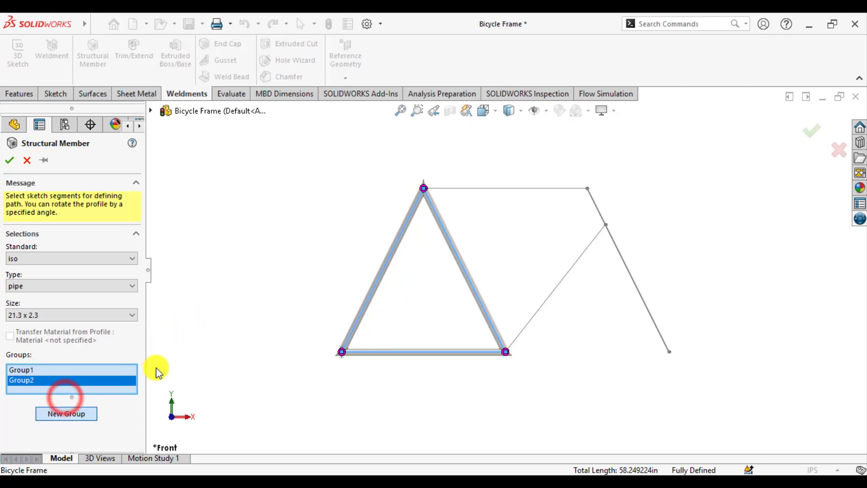
left_click(475, 189)
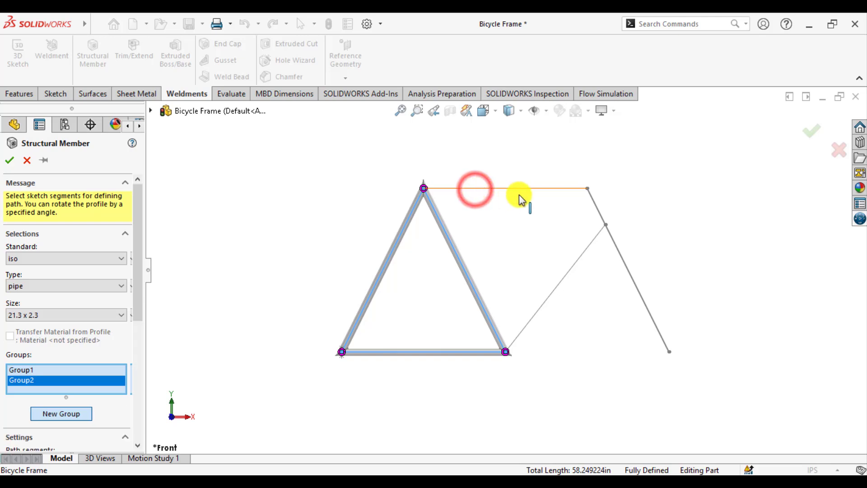
left_click(598, 209)
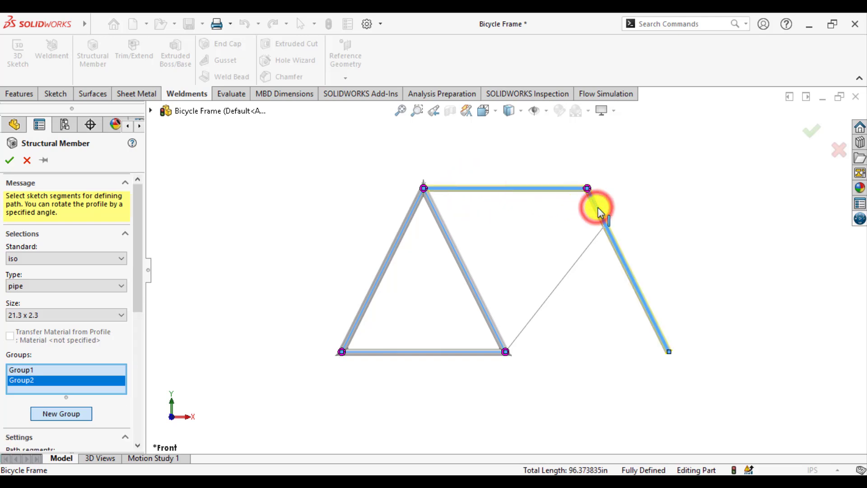
left_click(590, 244)
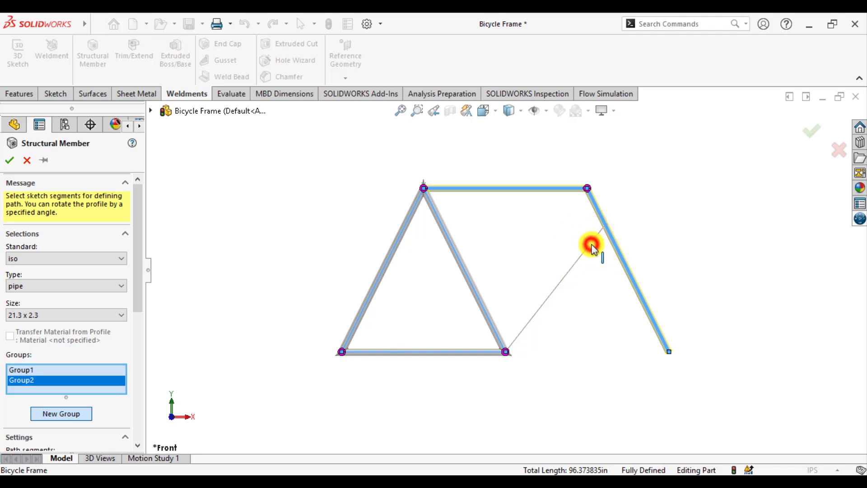
- Add a third group with the diagonal between the triangle's lower corner and the fork, and create the structural member
left_click(55, 414)
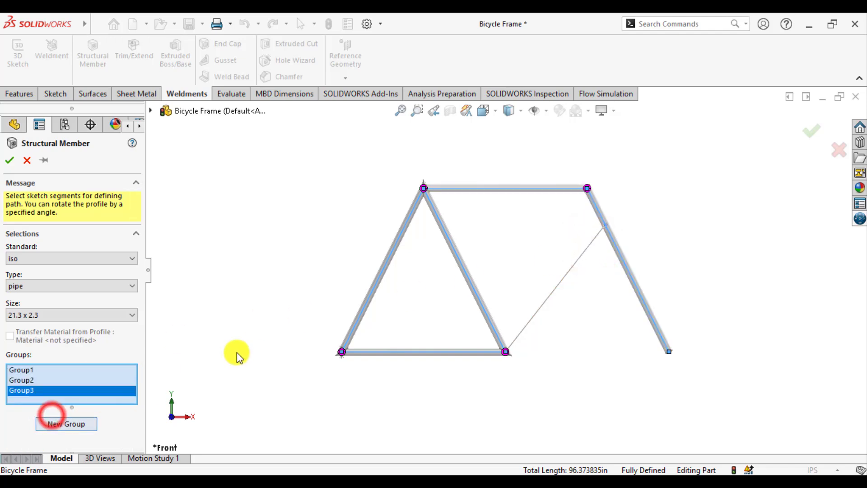
left_click(554, 292)
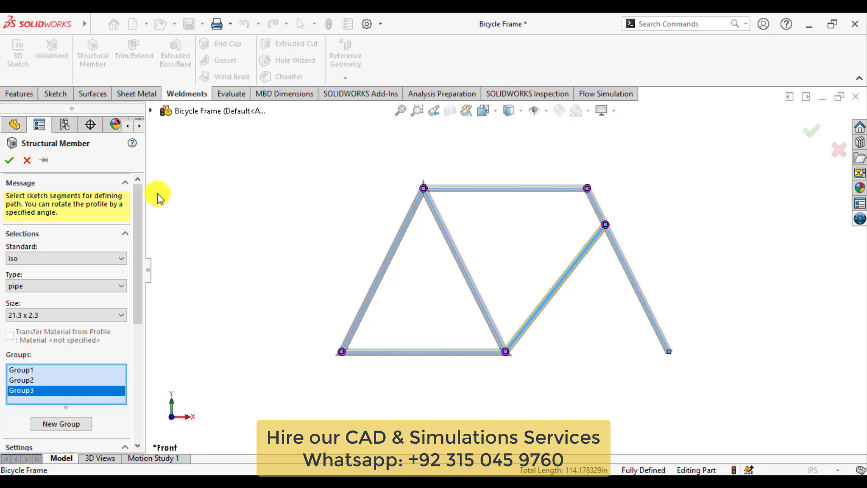
left_click(10, 159)
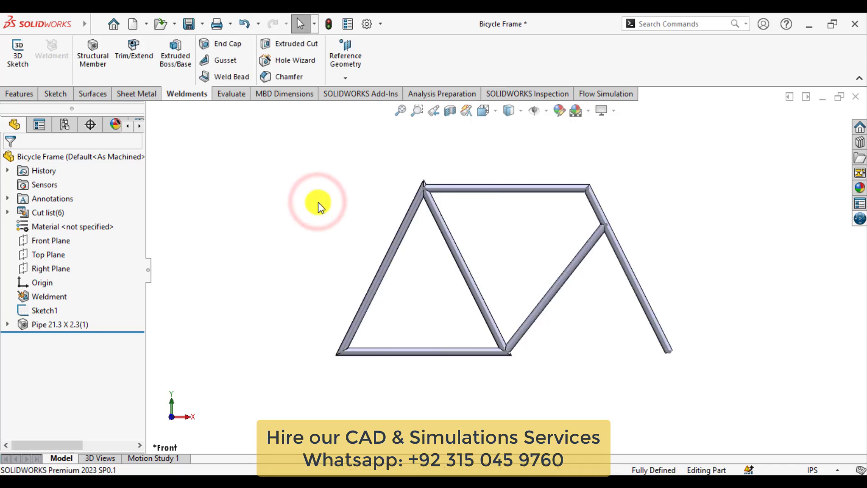
- Edit the profile sketch of the pipe structural member and set its outer diameter to 1 in
left_click(7, 324)
left_click(55, 339)
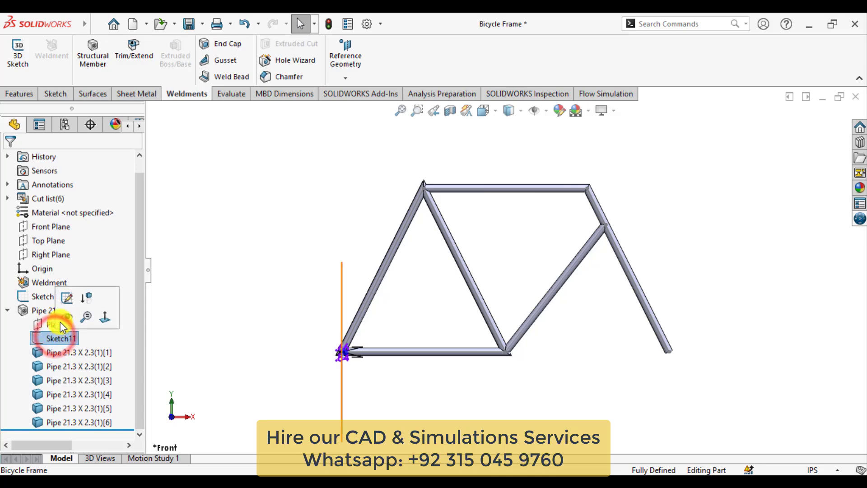
left_click(66, 298)
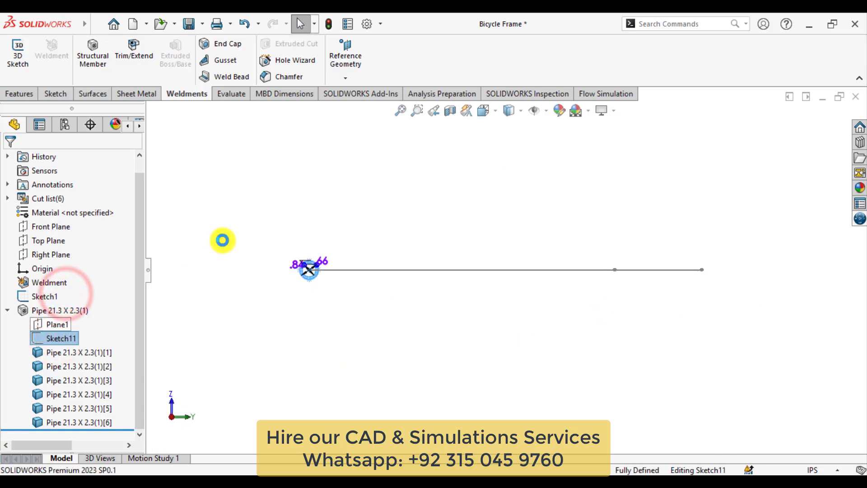
scroll(338, 284, "down", 5)
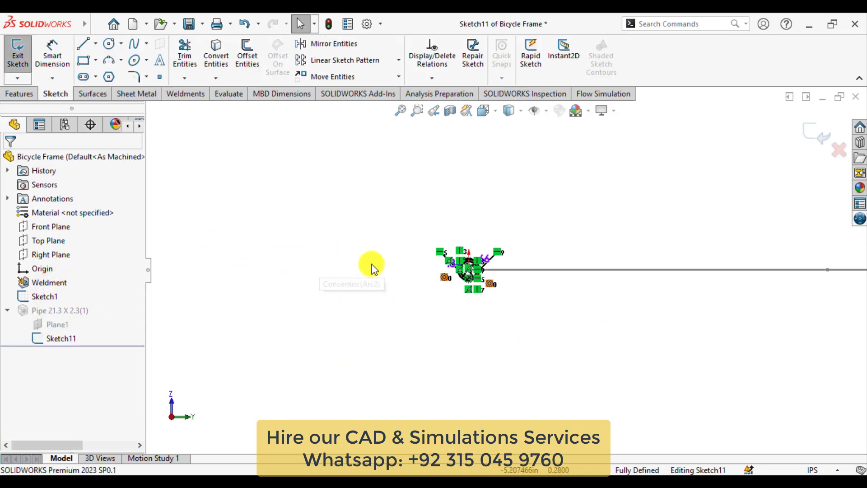
scroll(560, 281, "down", 6)
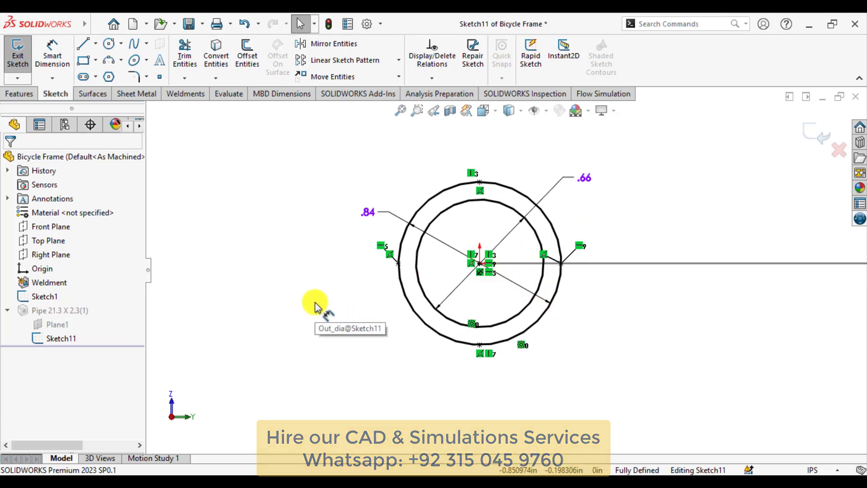
double_click(368, 213)
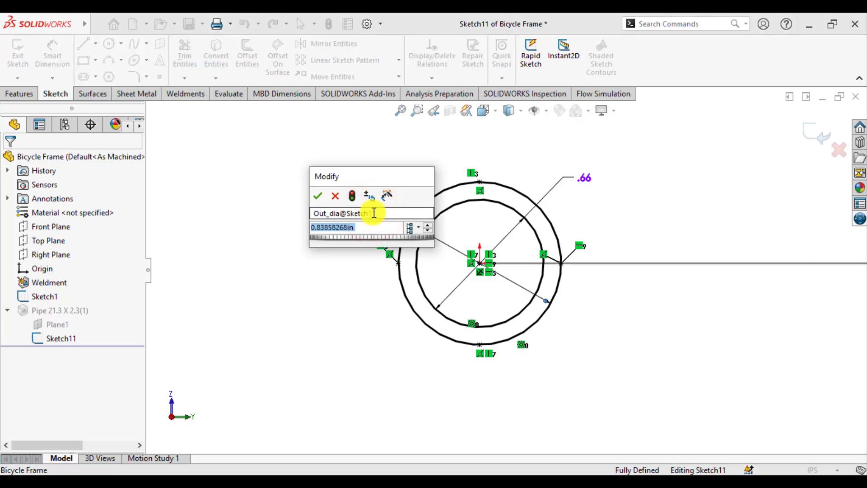
type("1")
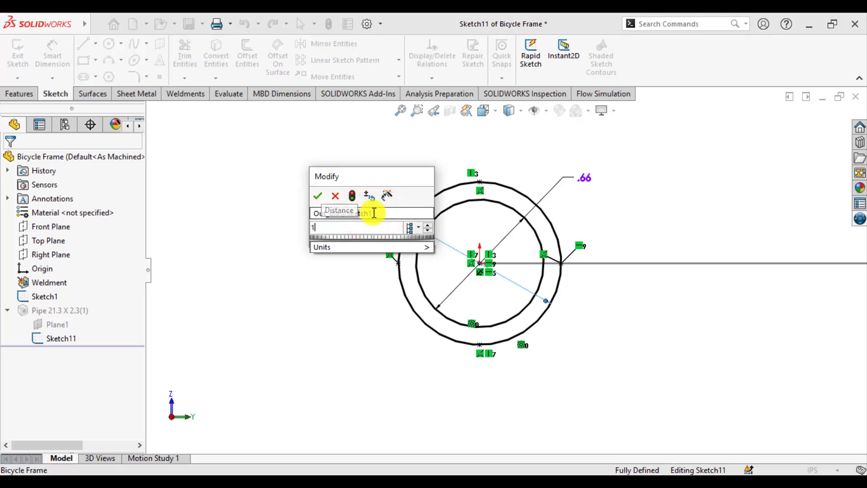
key("Return")
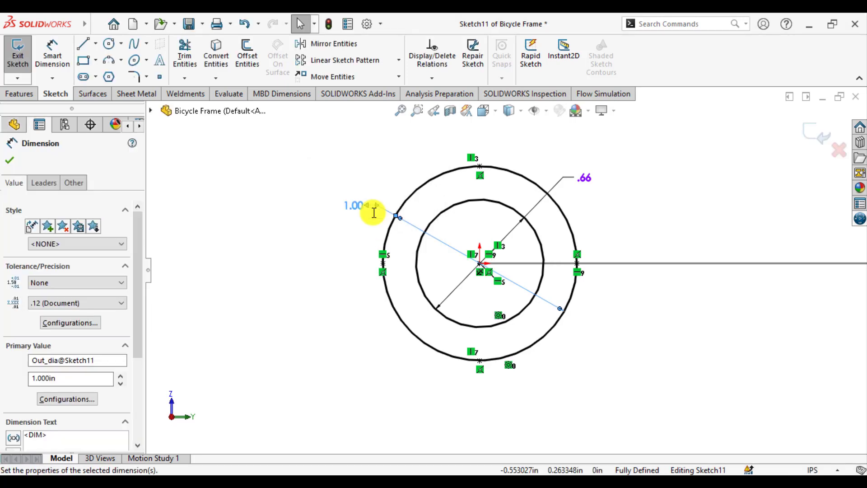
- Set the pipe profile's inner diameter to 0.8 in and exit the sketch to update the frame
double_click(590, 180)
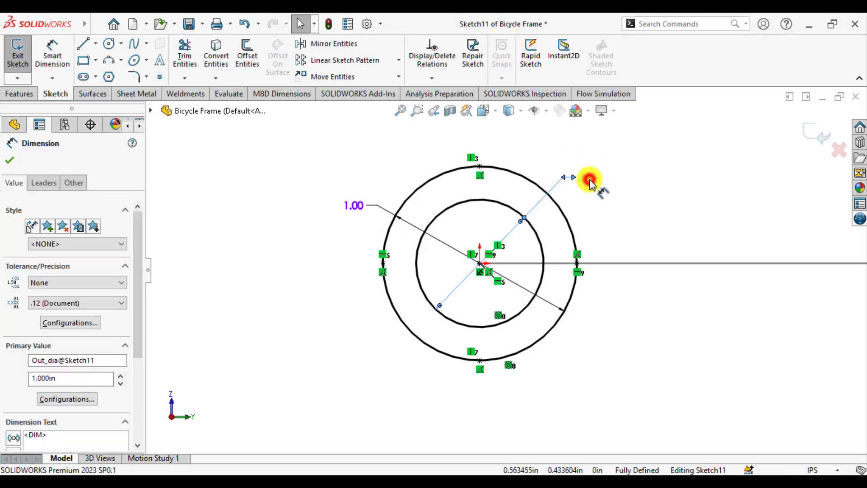
type("0.87")
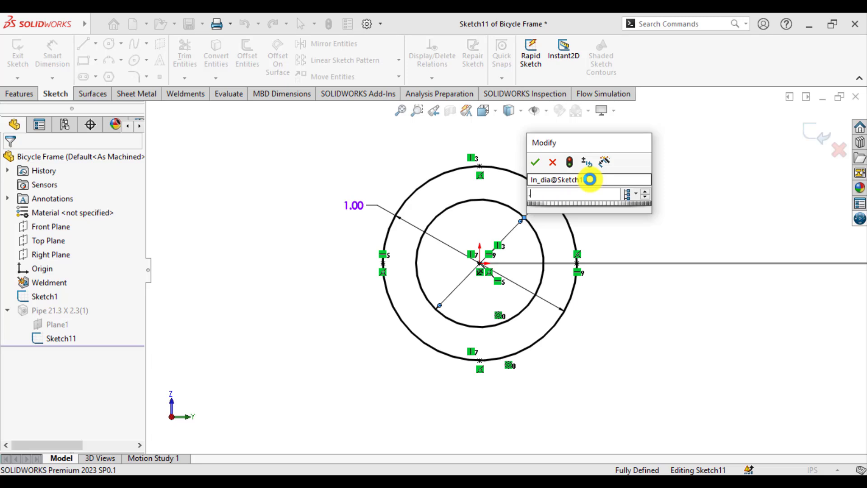
key("Return")
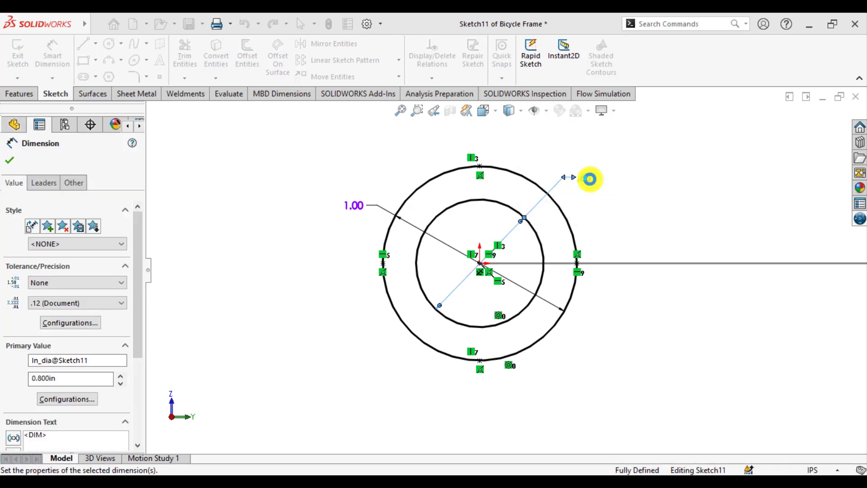
left_click(816, 136)
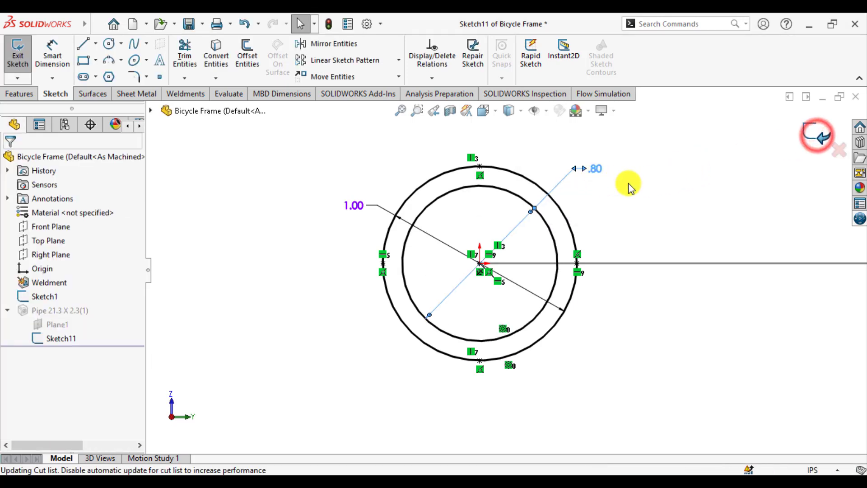
left_click(494, 110)
left_click(503, 159)
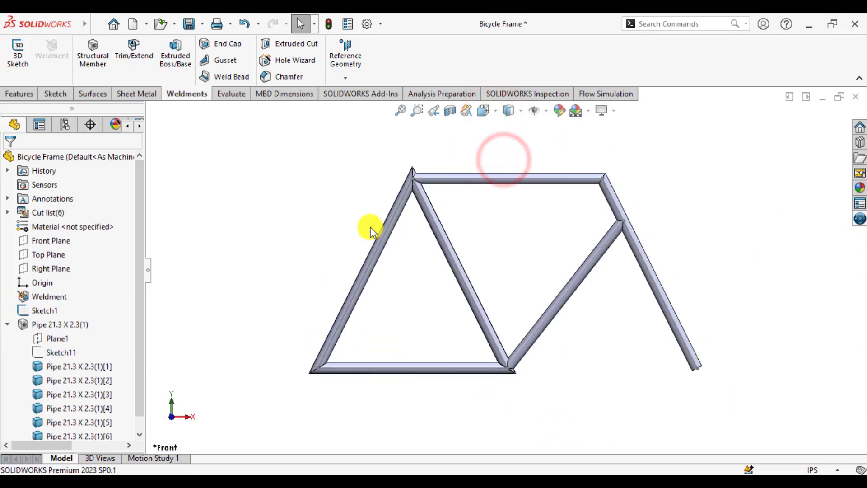
left_click(526, 252)
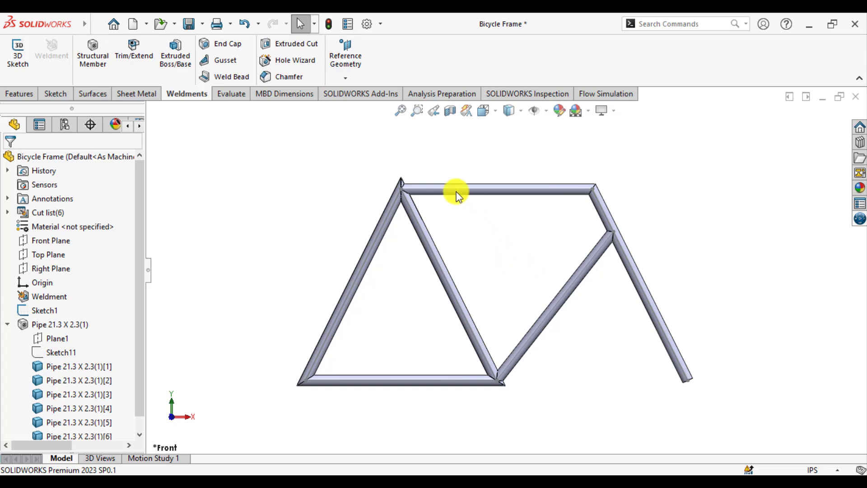
- Load the SOLIDWORKS Simulation add-in and create a static study named Frame1
left_click(375, 97)
left_click(266, 78)
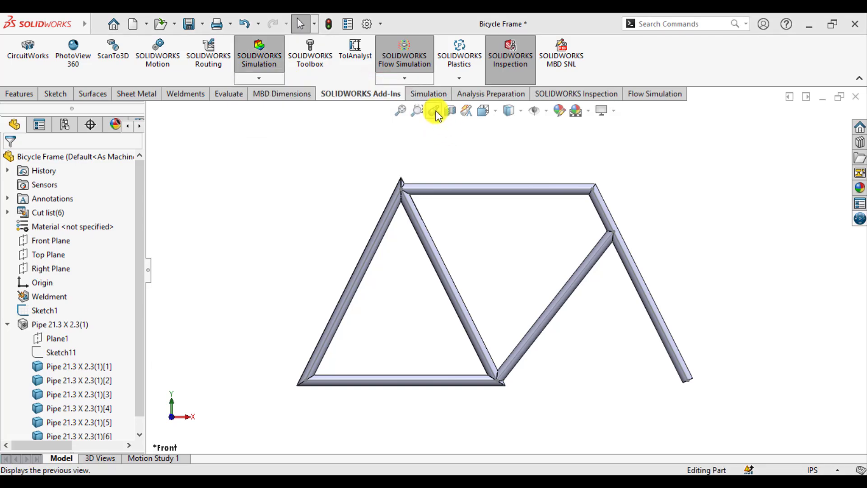
left_click(425, 92)
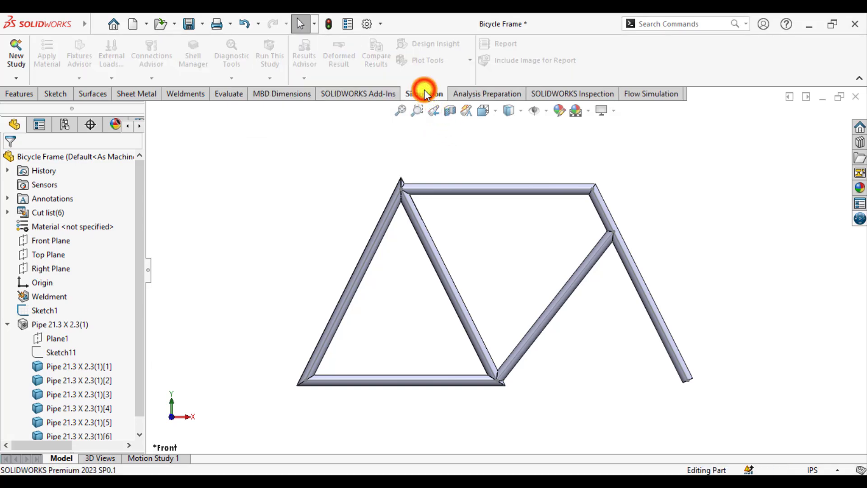
left_click(16, 58)
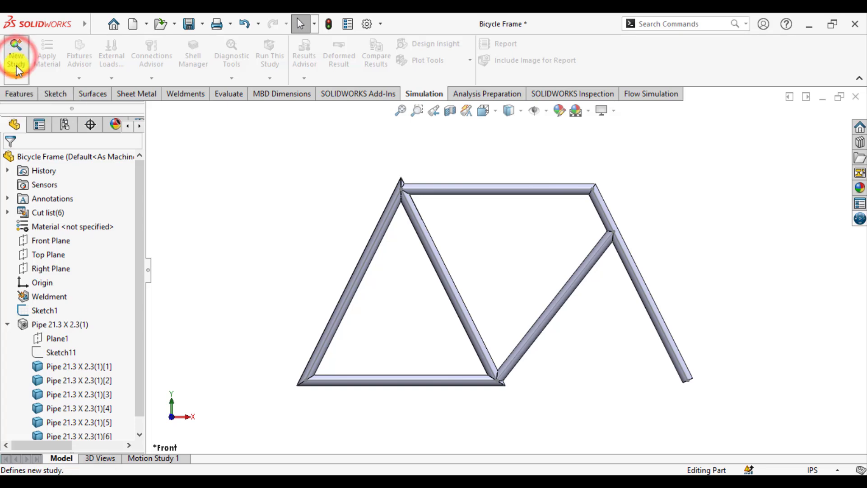
left_click_drag(68, 248, 2, 252)
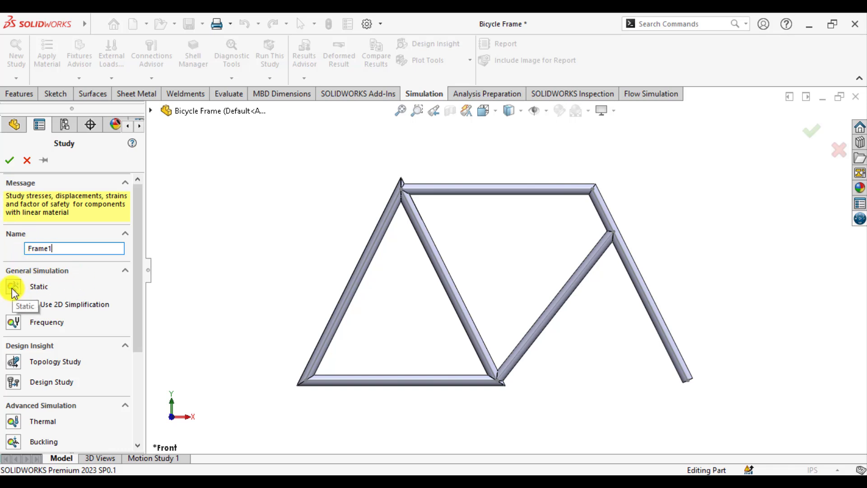
left_click(10, 160)
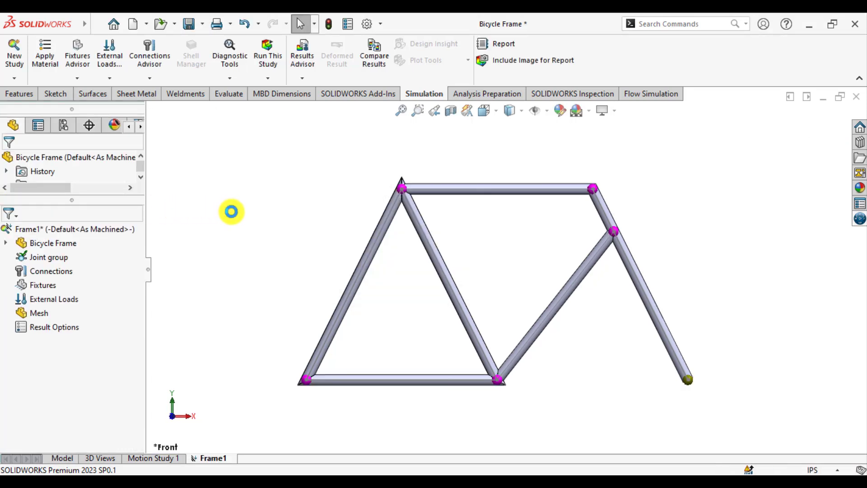
- Expand the study's cut list and each of its pipe folders to examine the beam bodies they contain
left_click(5, 243)
left_click(21, 258)
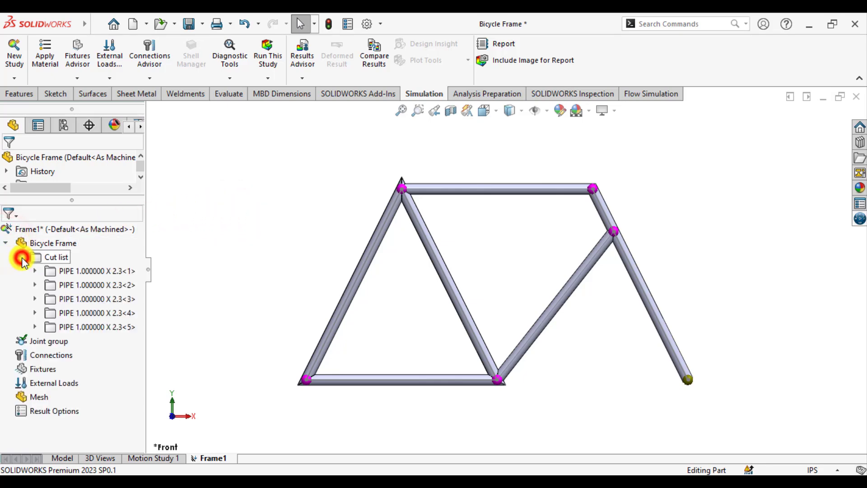
left_click(35, 271)
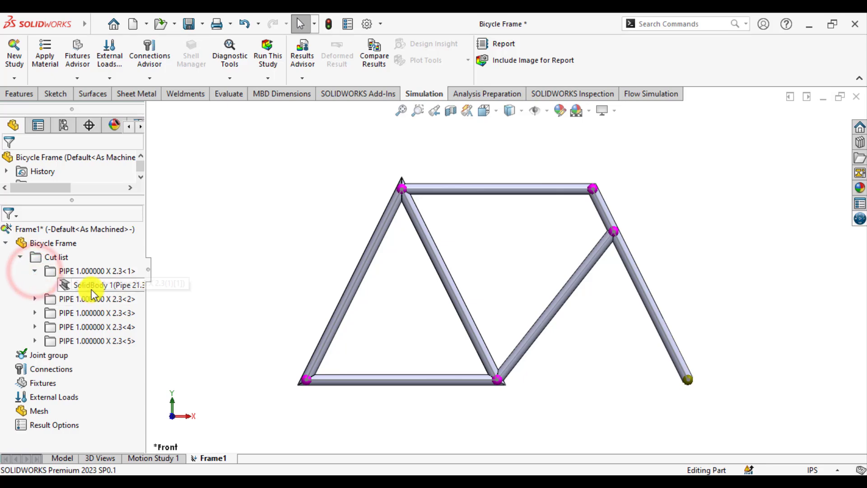
left_click(35, 299)
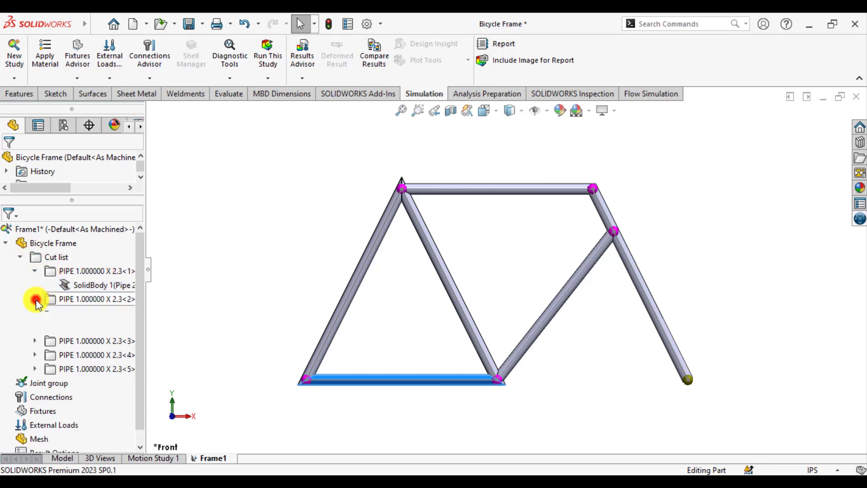
left_click(35, 341)
left_click(34, 369)
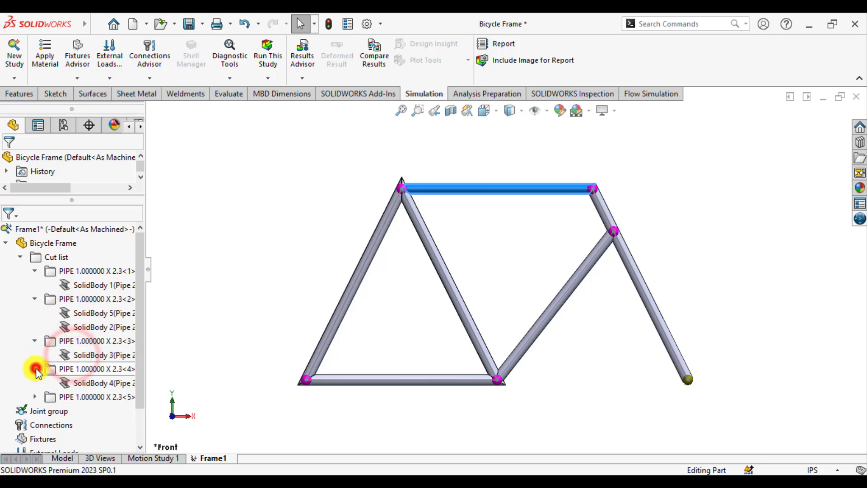
left_click(35, 397)
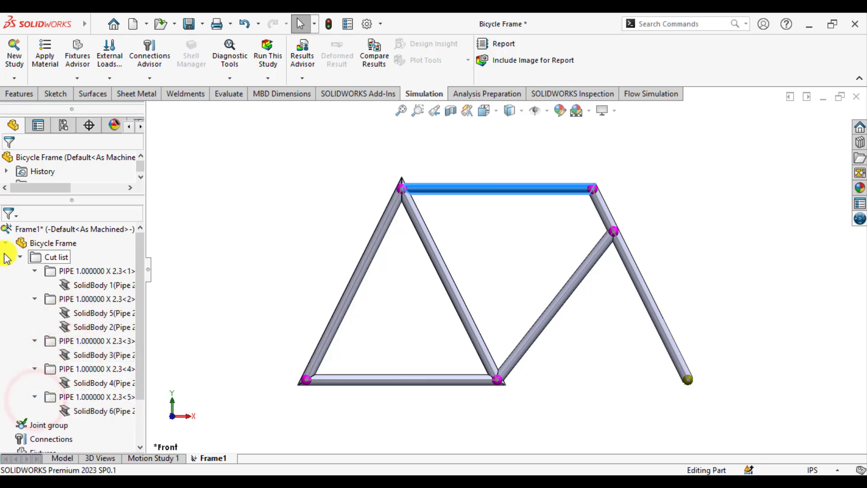
- Apply 6061 Alloy from the Aluminium Alloys to all bodies of the bicycle frame and collapse the cut list
right_click(64, 244)
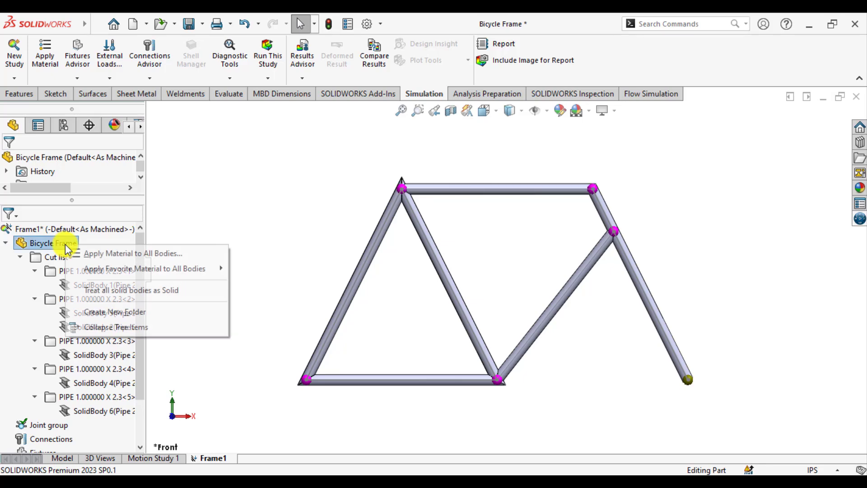
mouse_move(140, 271)
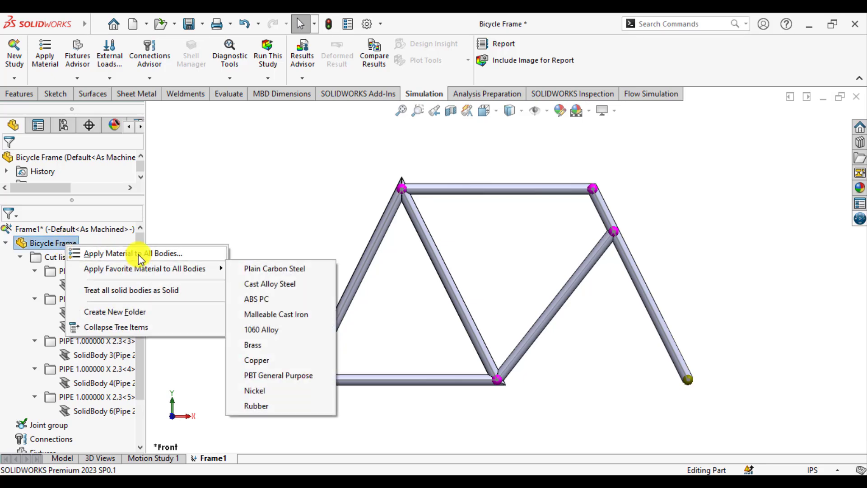
left_click(138, 253)
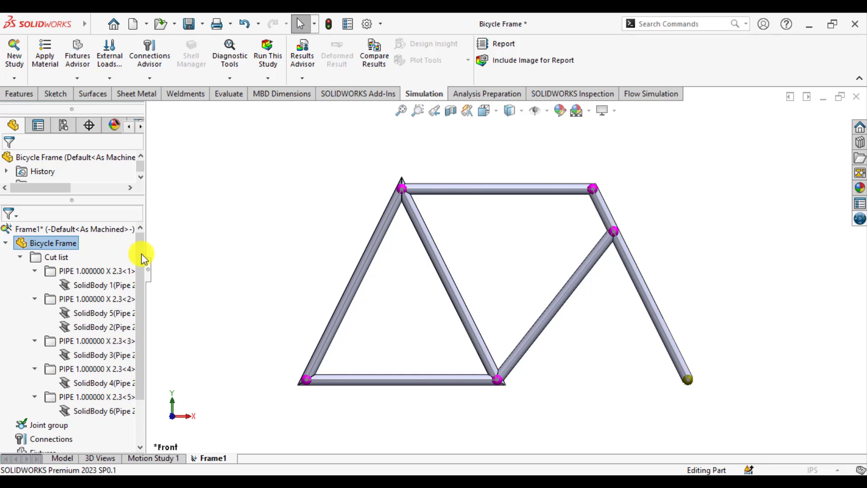
scroll(26, 152, "up", 1)
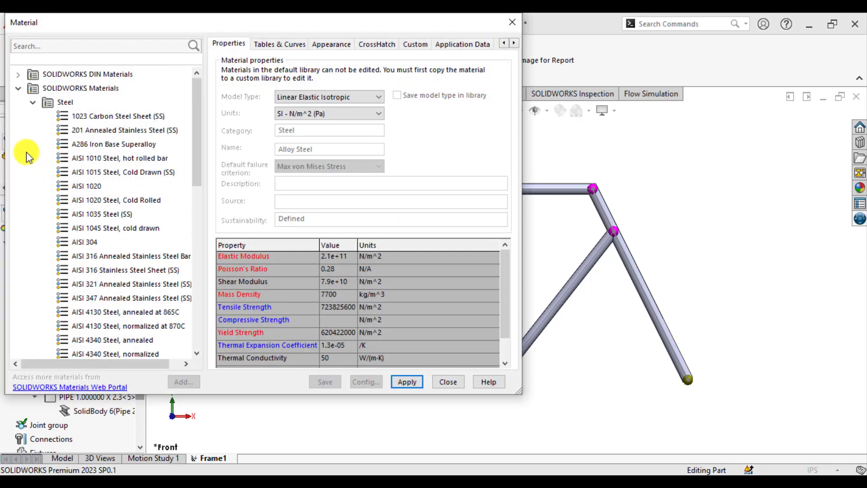
left_click(31, 102)
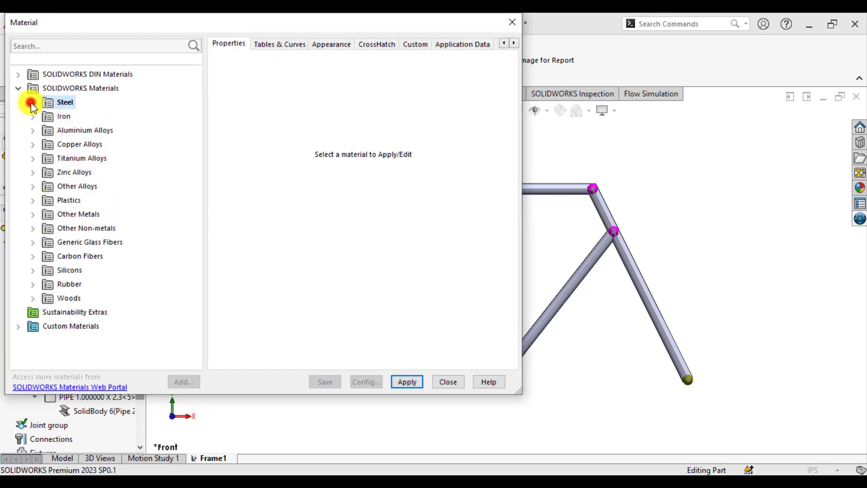
left_click(32, 129)
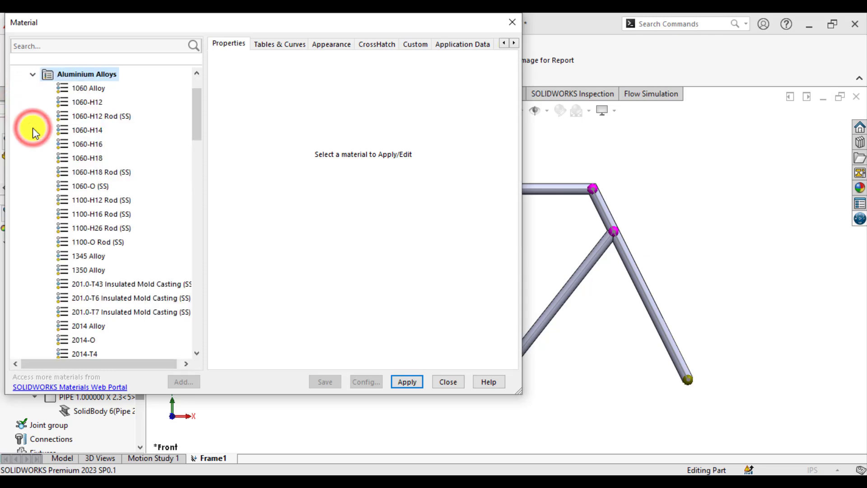
scroll(149, 187, "down", 9)
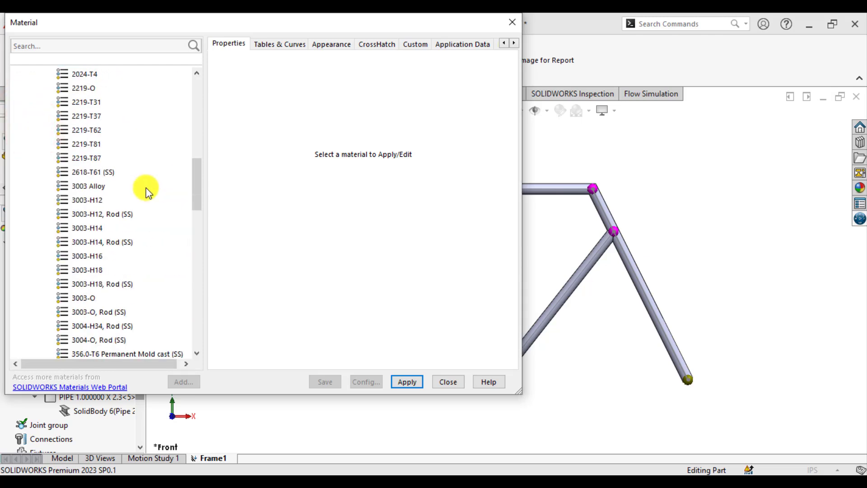
scroll(145, 189, "down", 4)
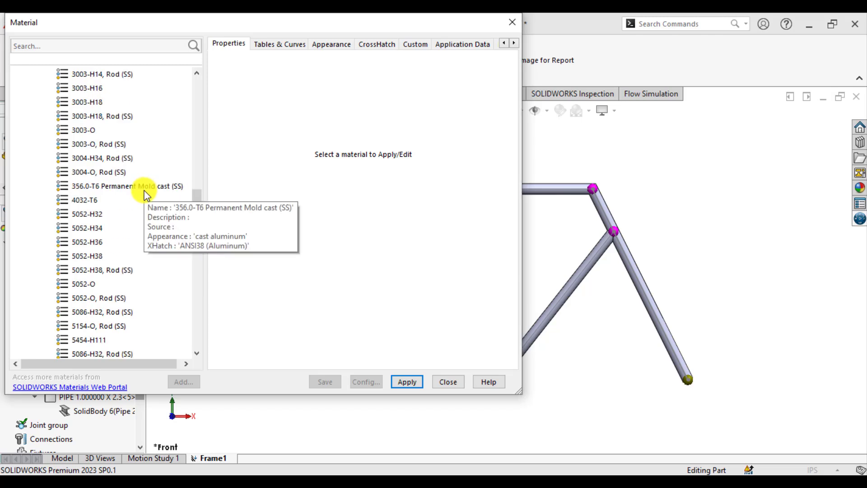
scroll(143, 192, "down", 5)
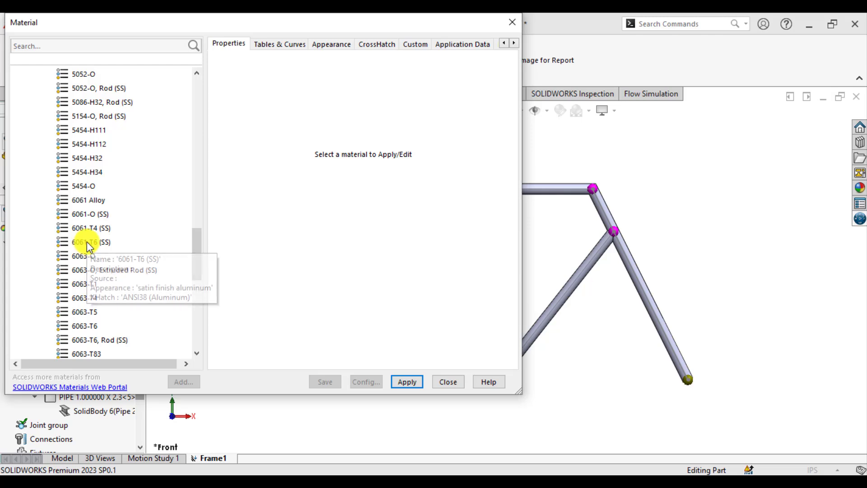
left_click(81, 201)
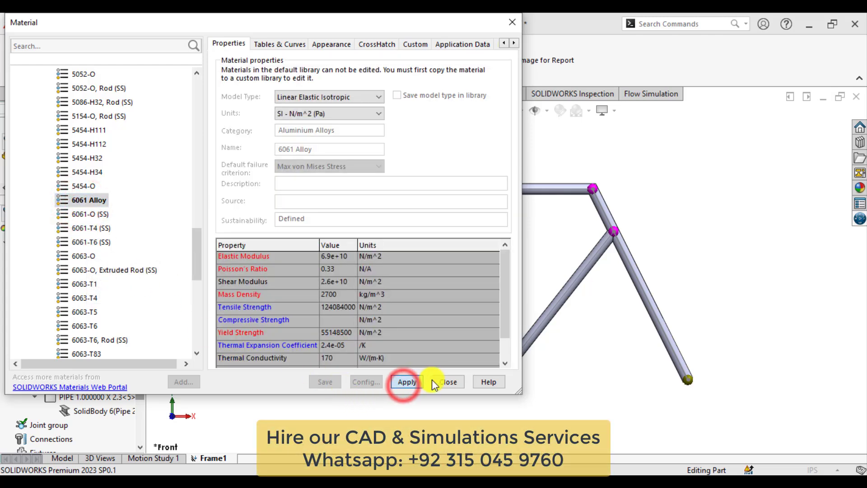
left_click(452, 382)
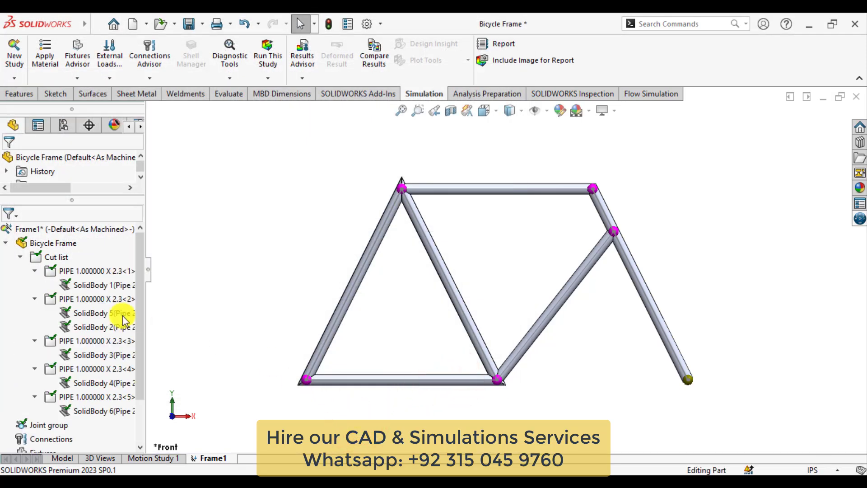
left_click(21, 256)
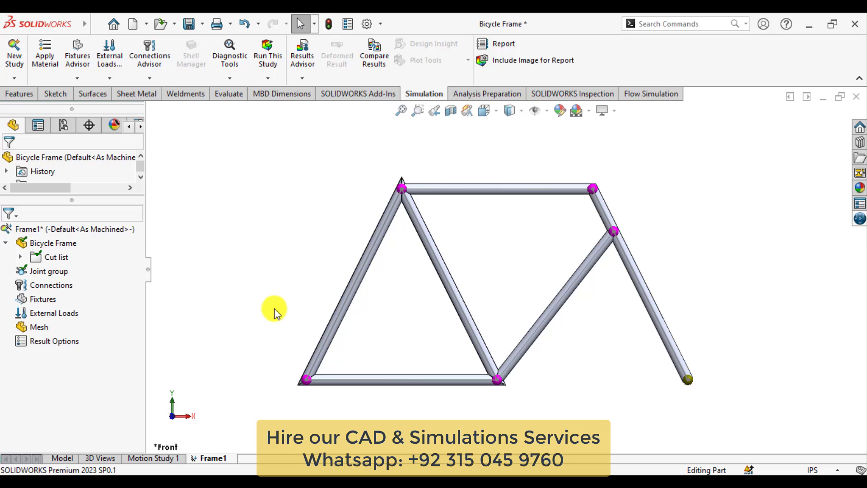
- Start a Use Reference Geometry fixture and select the rear and front wheel joints, checking the supports in the B frame.png reference image
right_click(41, 306)
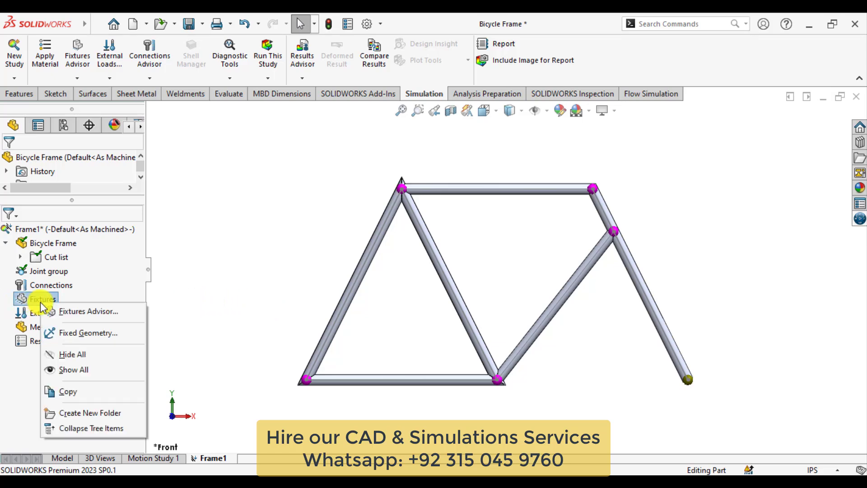
left_click(76, 336)
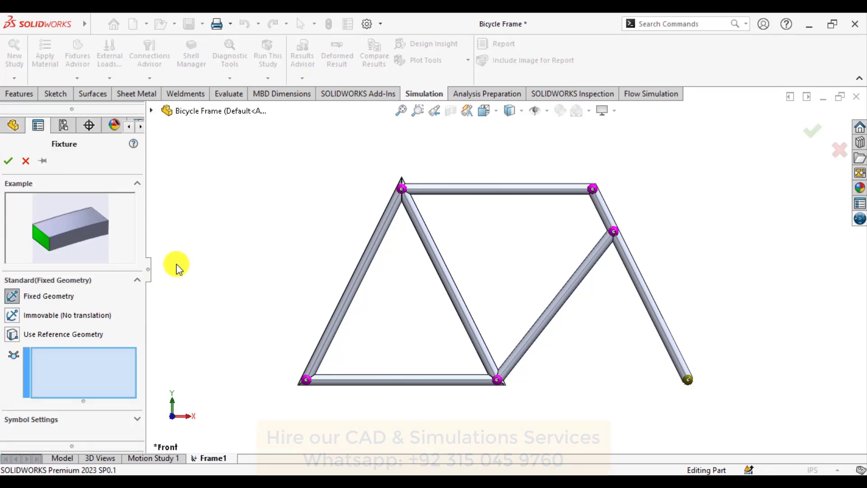
left_click(12, 336)
left_click(54, 374)
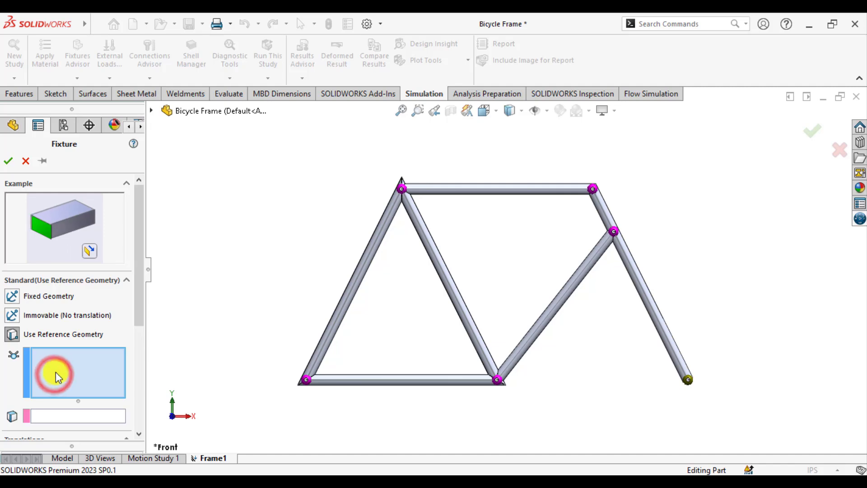
key("alt+Tab")
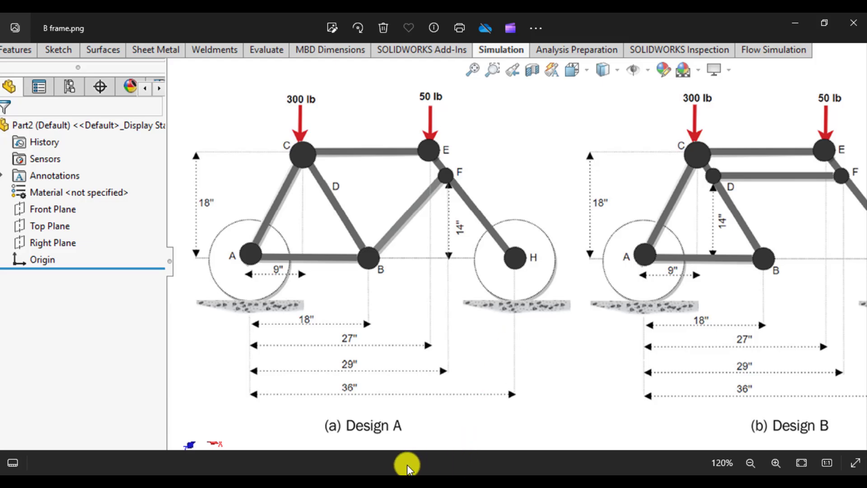
key("alt+Tab")
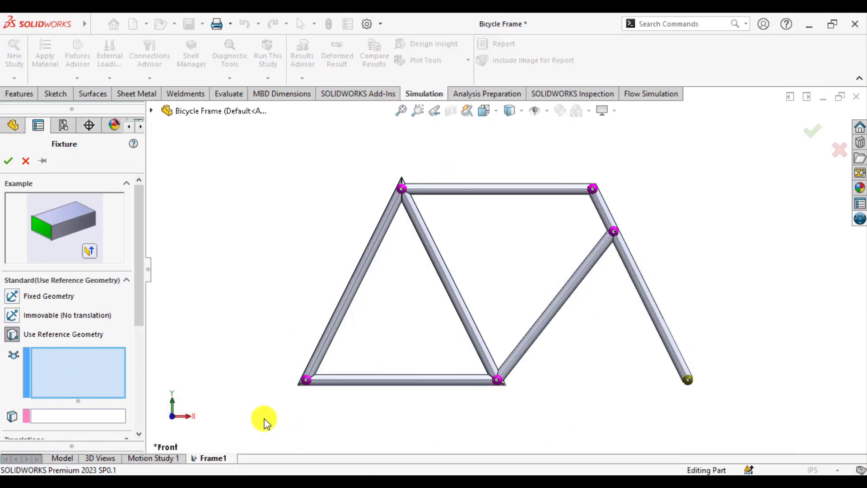
left_click(306, 382)
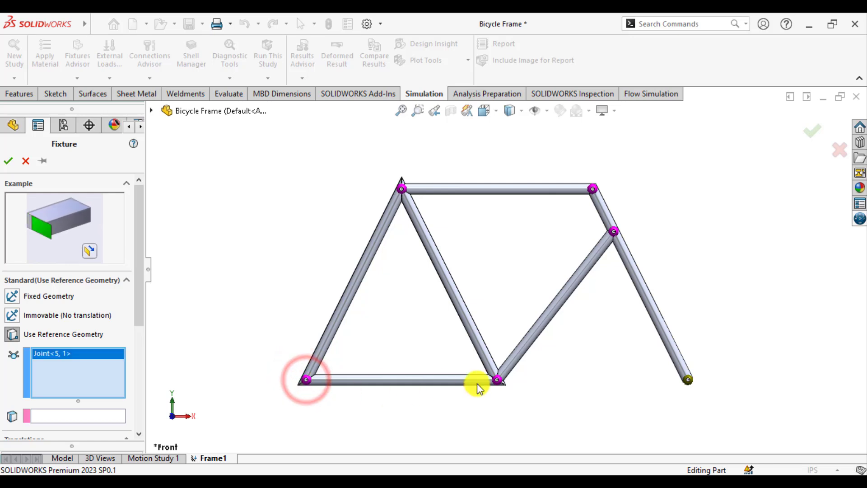
left_click(689, 381)
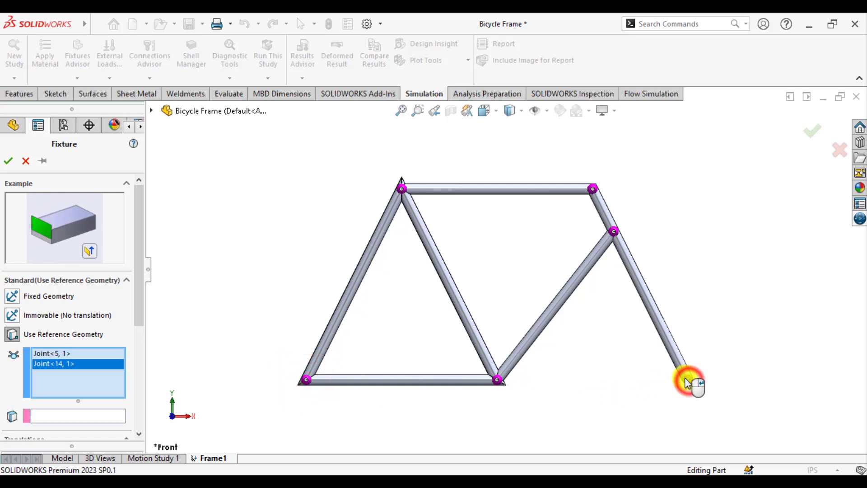
- Use the Front Plane as the fixture's reference and restrain the joints' vertical translation at 0 mm
left_click(75, 416)
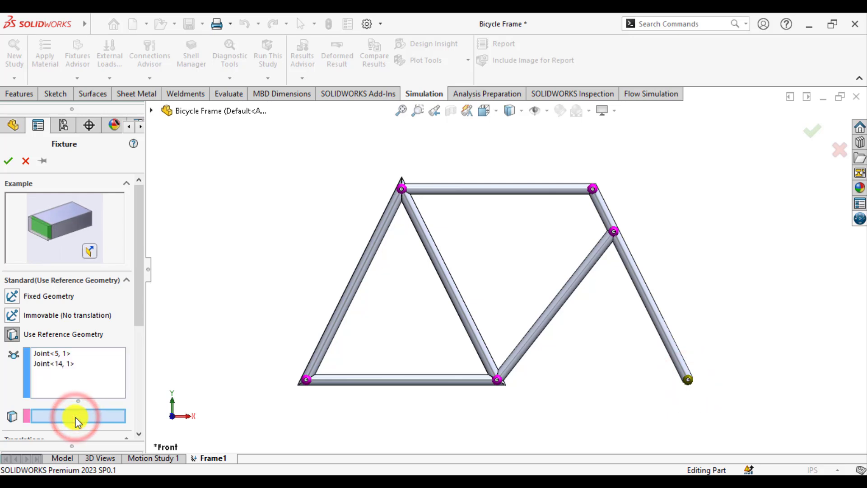
left_click(150, 110)
left_click(200, 197)
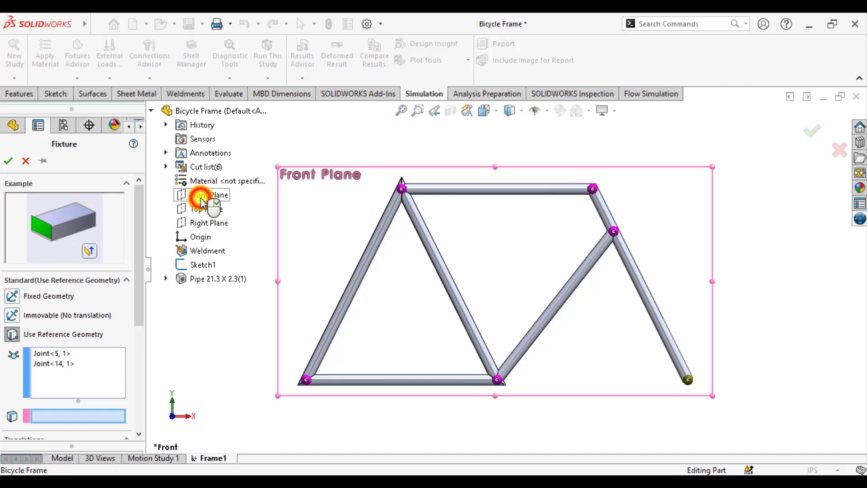
left_click_drag(140, 295, 140, 373)
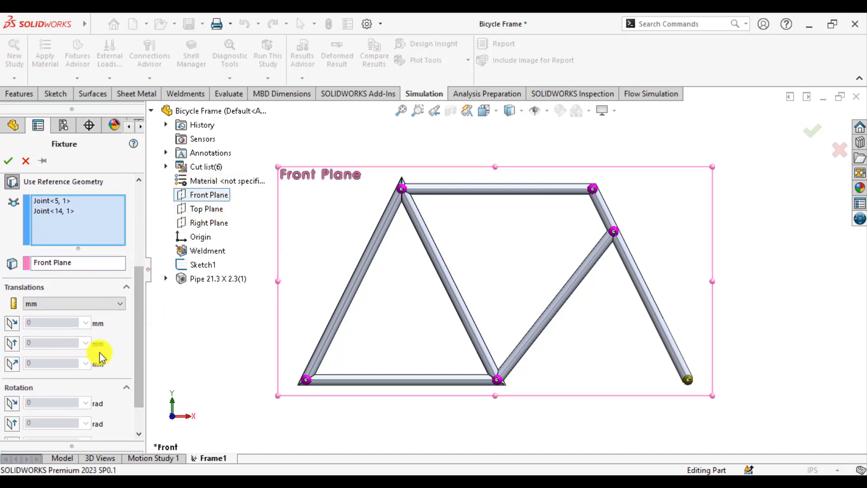
left_click(12, 344)
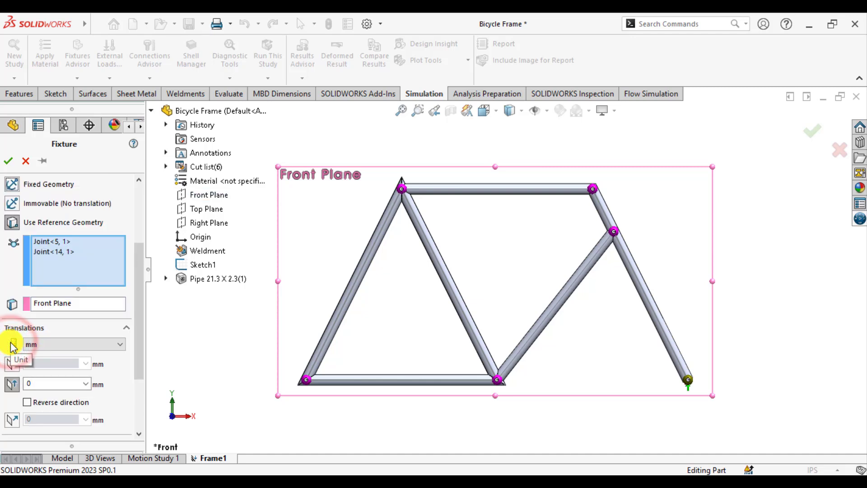
- Set the symbol size of the wheel joint fixture to 200
left_click_drag(141, 318, 145, 430)
left_click(56, 430)
left_click(69, 410)
double_click(68, 409)
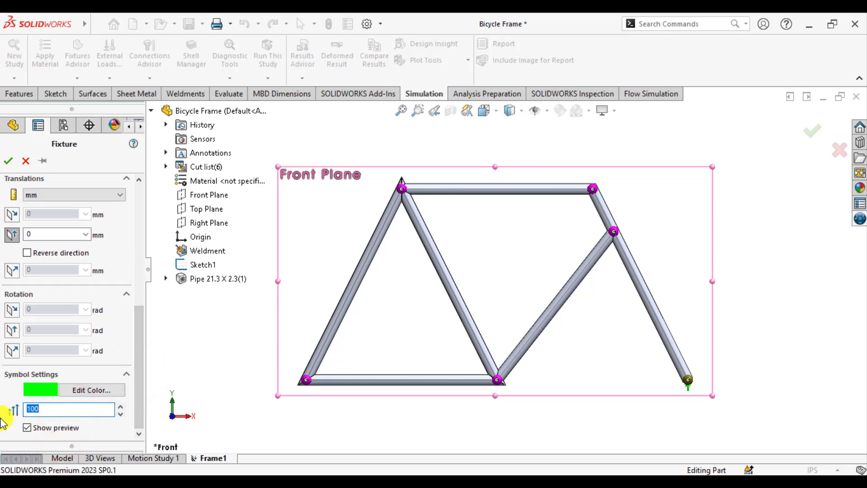
type("200")
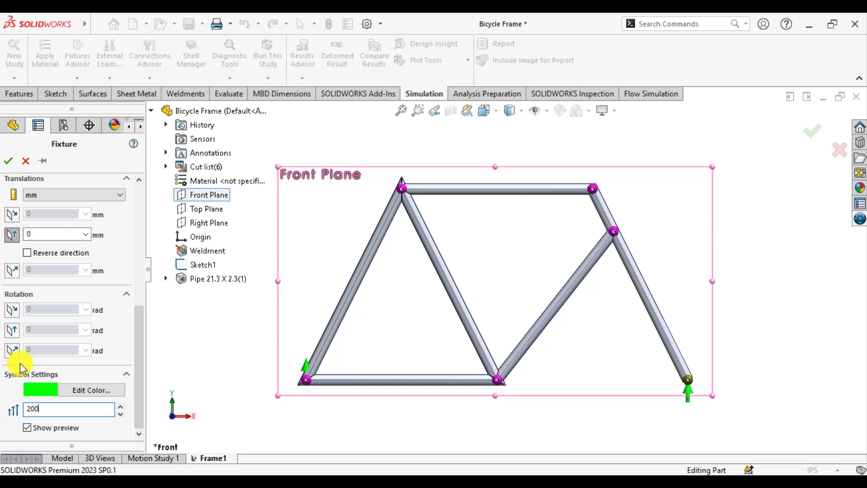
- Accept the reference geometry fixture on the rear and front wheel joints
left_click(298, 379)
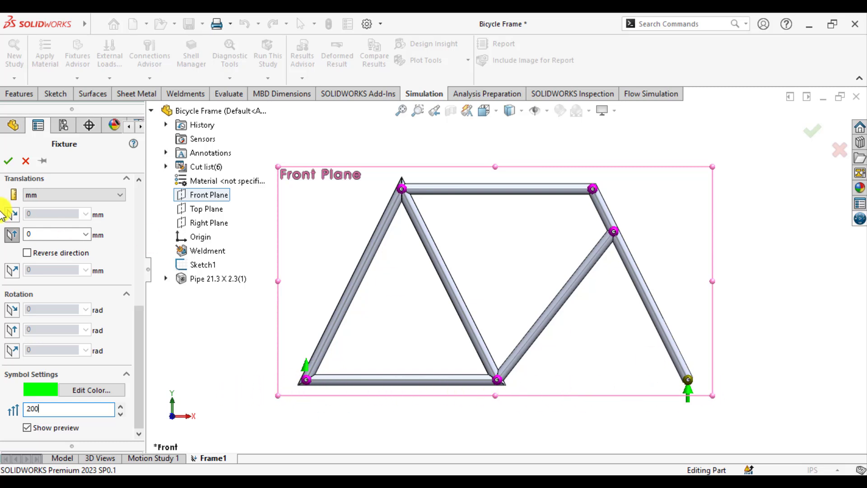
left_click(9, 163)
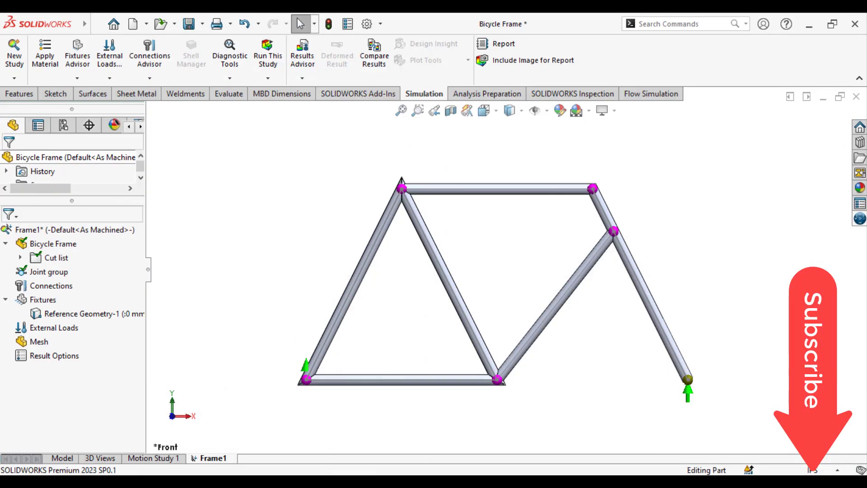
- Start a force on the seat joint at the rear end of the top tube, with the Front Plane as direction reference
right_click(34, 329)
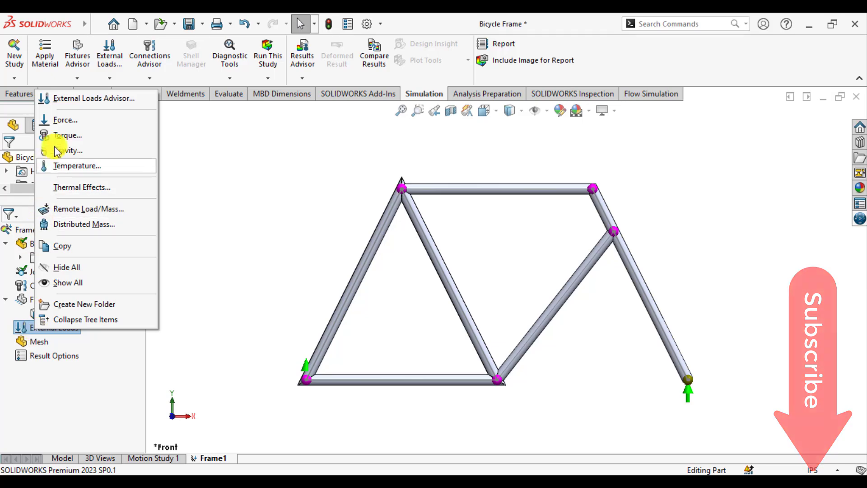
left_click(64, 120)
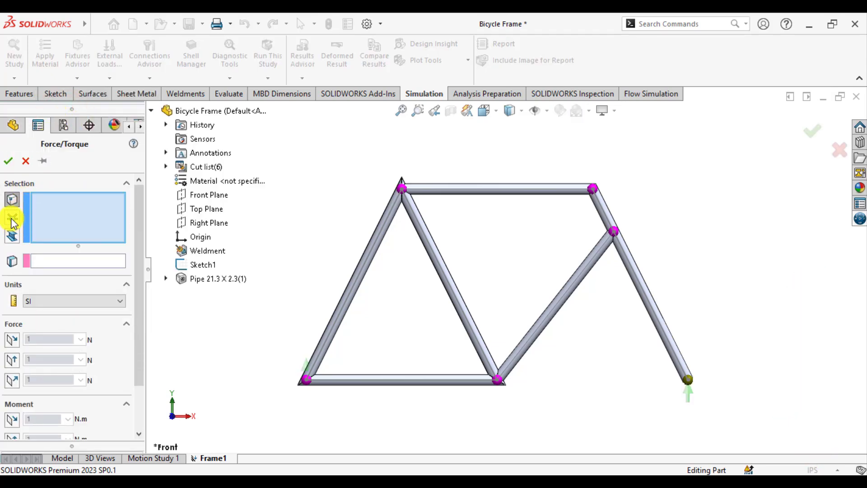
left_click(10, 218)
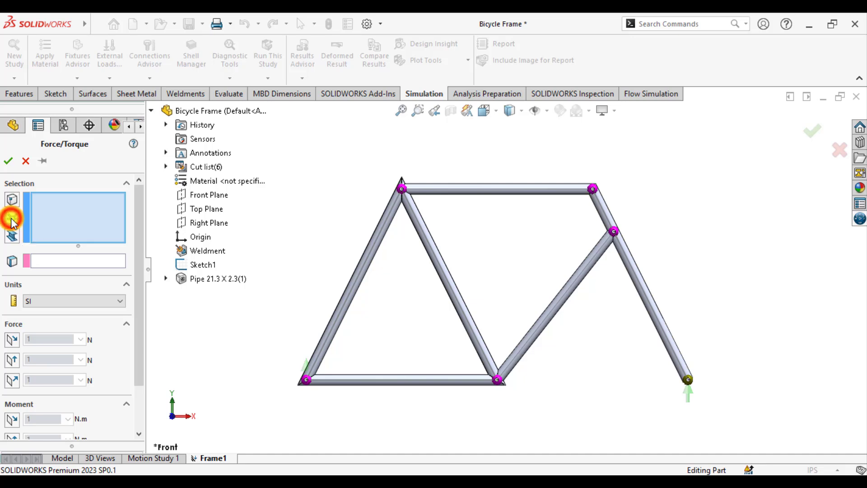
left_click(401, 189)
left_click(39, 259)
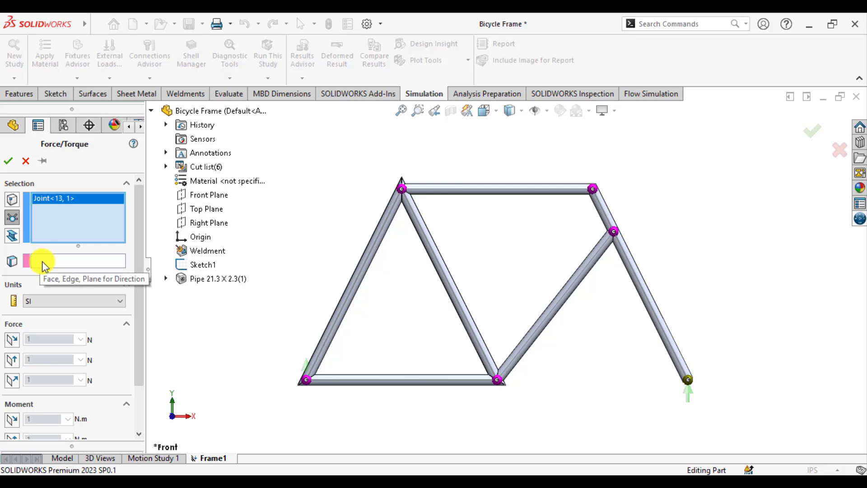
left_click(42, 261)
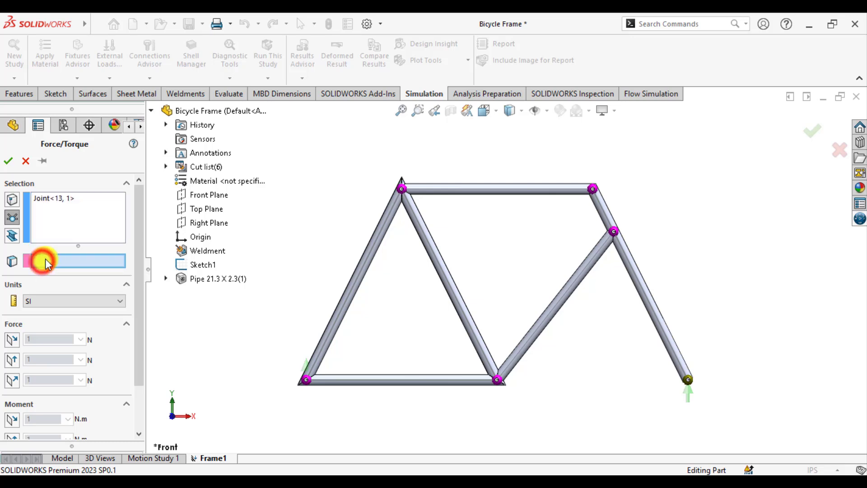
left_click(211, 200)
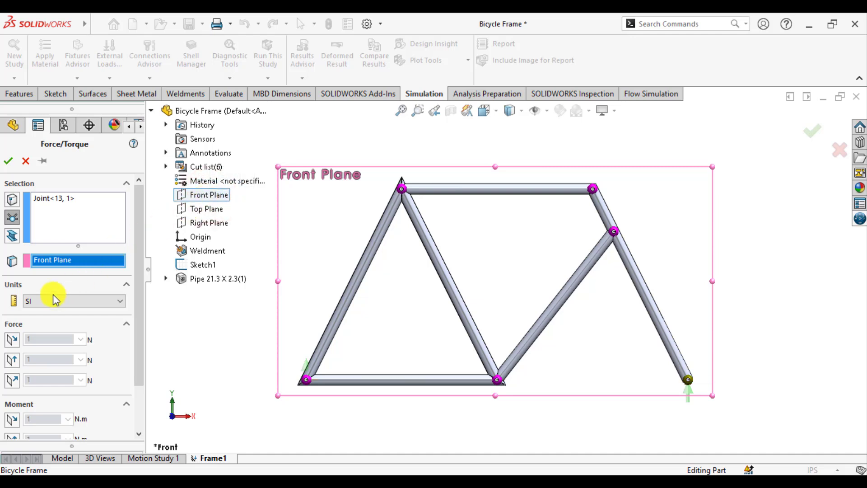
- Switch the force units to English (IPS) and apply 300 lbf vertically along the plane in the reversed direction
left_click(64, 302)
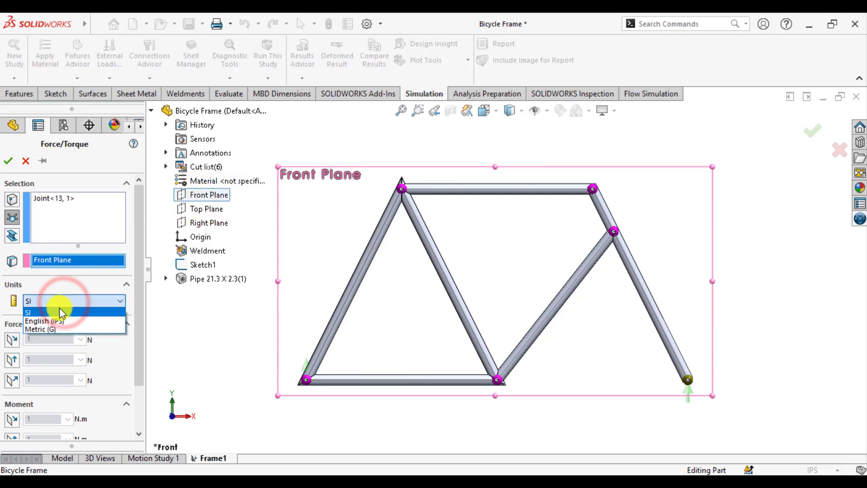
left_click(44, 318)
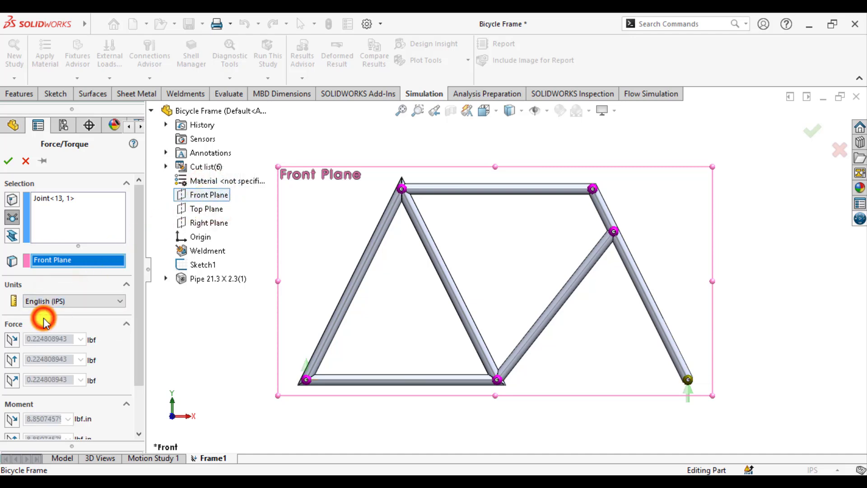
left_click(12, 360)
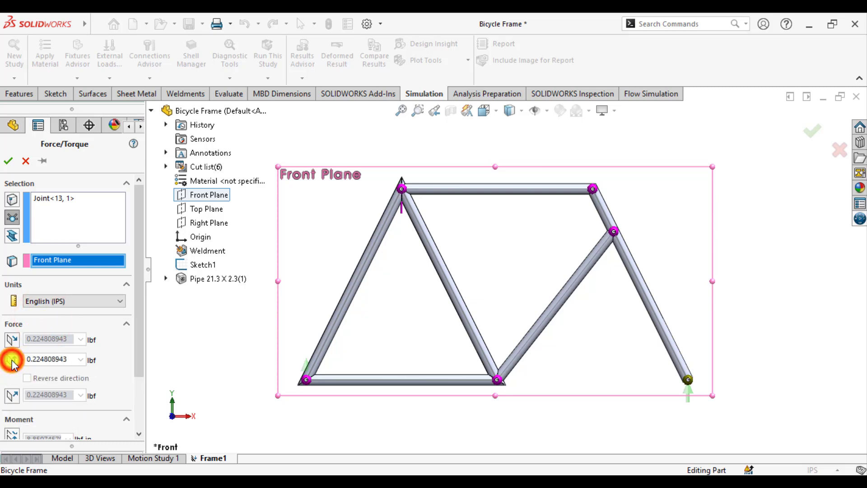
left_click(28, 378)
double_click(73, 356)
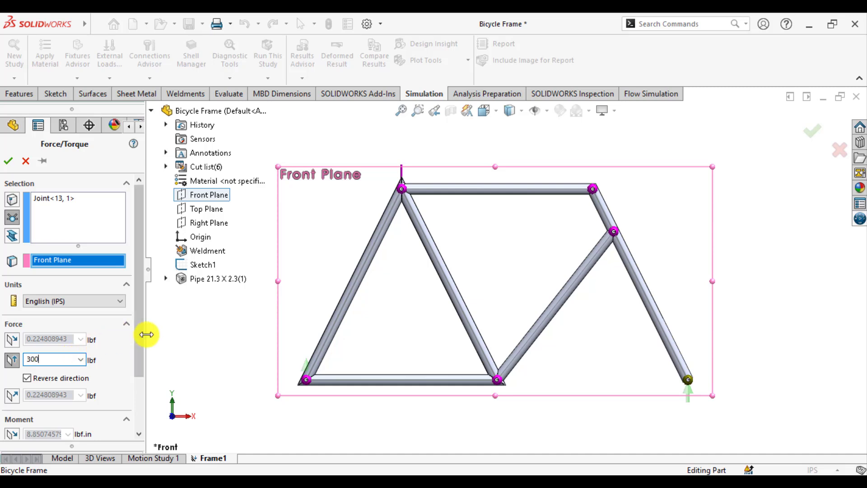
- Set the seat force's symbol size to 200 and accept the load
left_click_drag(141, 334, 150, 409)
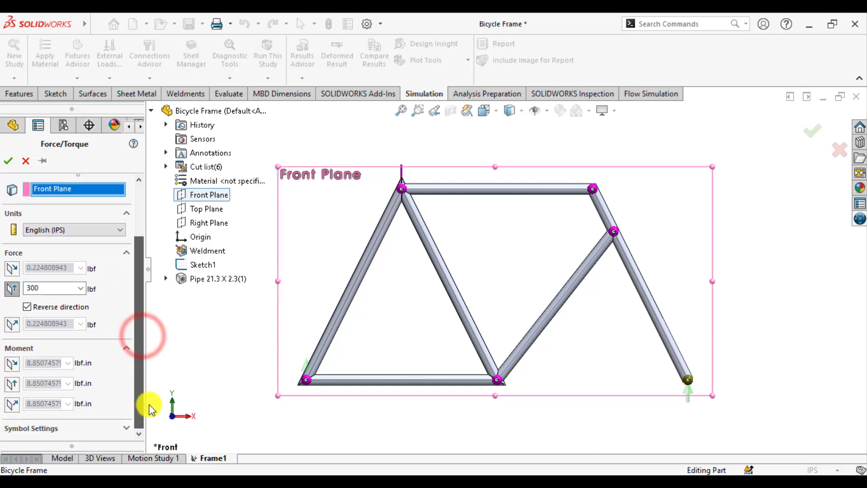
left_click(35, 428)
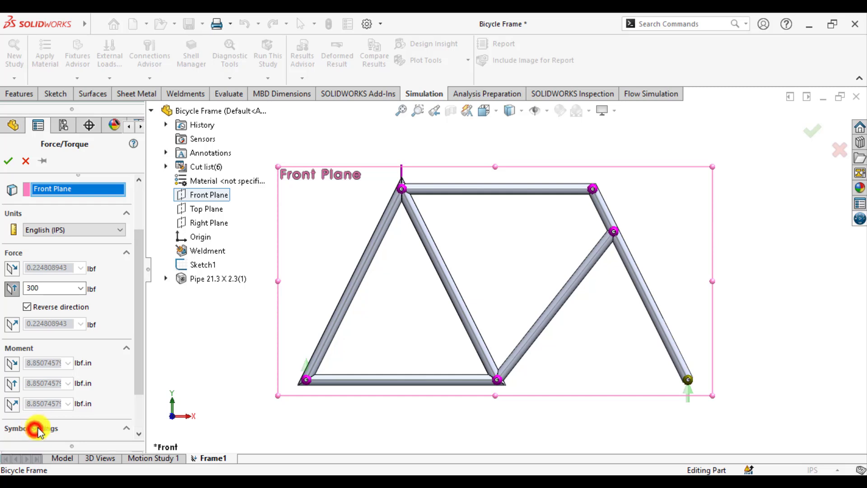
left_click(137, 354)
left_click_drag(71, 410, 1, 416)
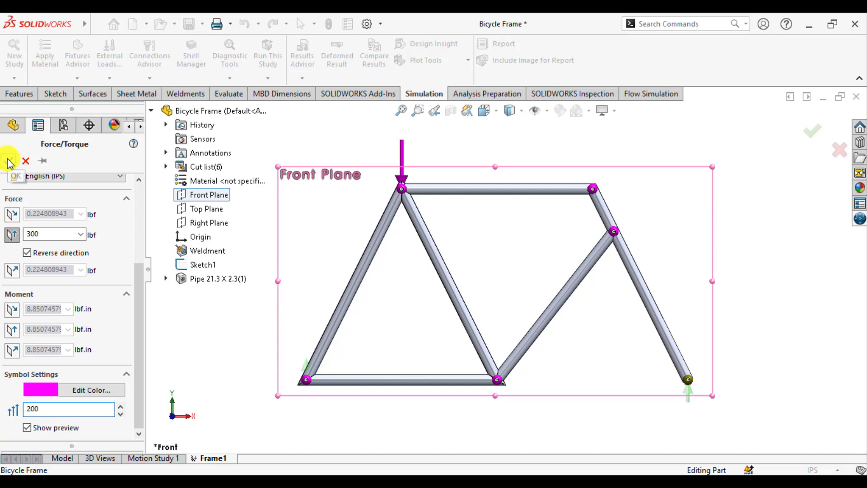
double_click(38, 236)
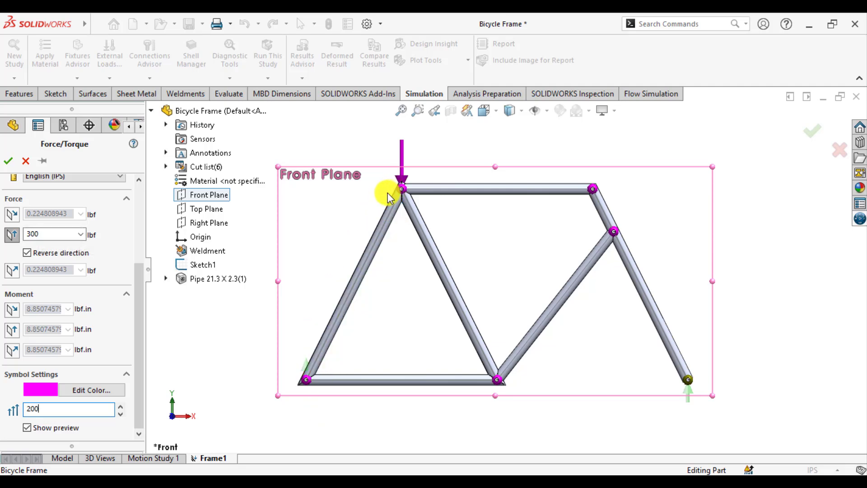
left_click(5, 163)
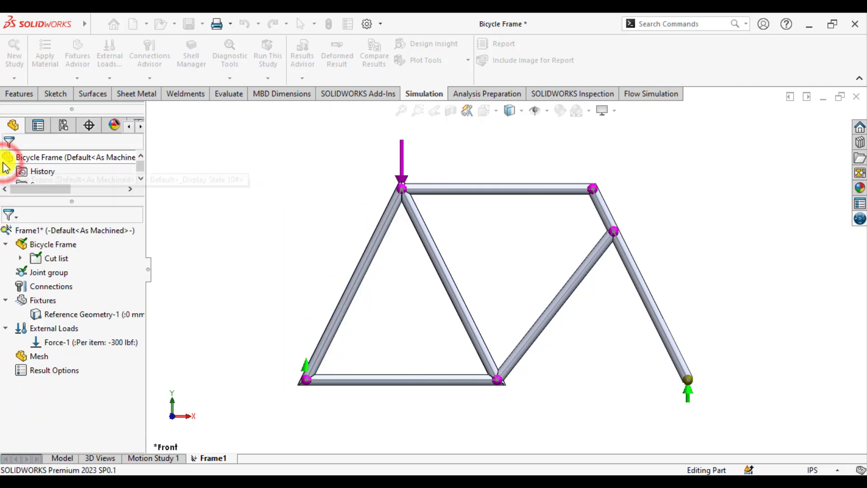
left_click(225, 232)
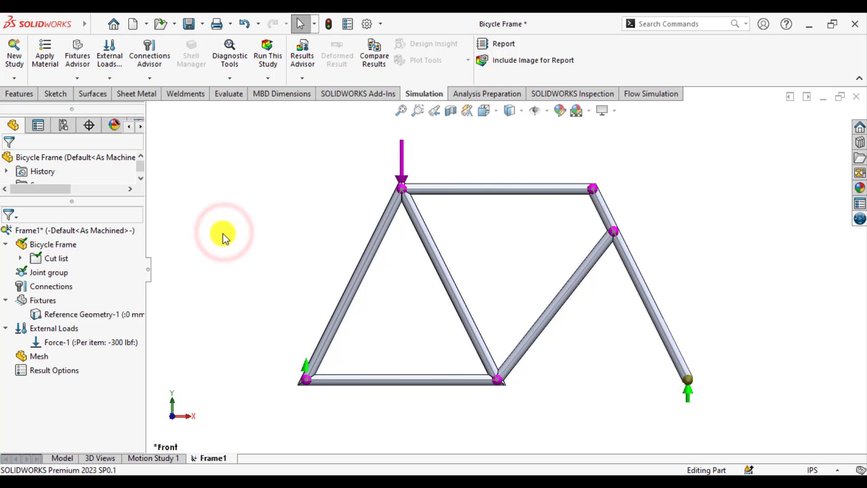
- Copy the 300 lbf seat force and paste it into the study's External Loads
right_click(87, 348)
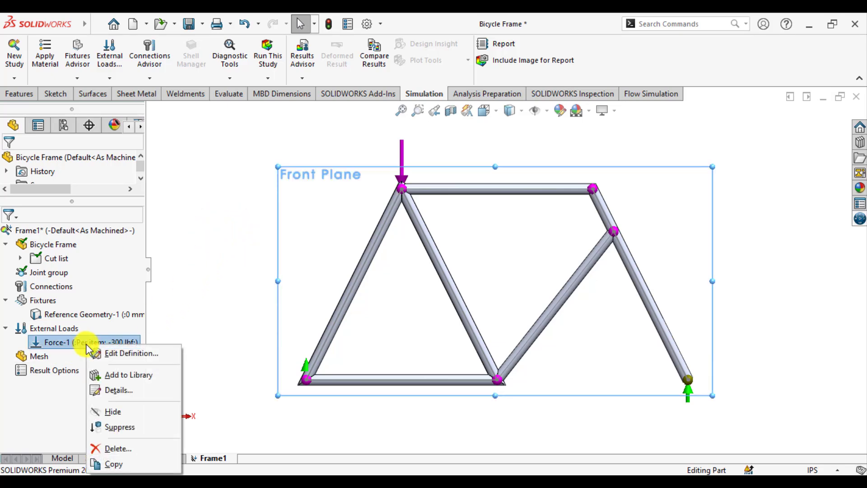
left_click(117, 464)
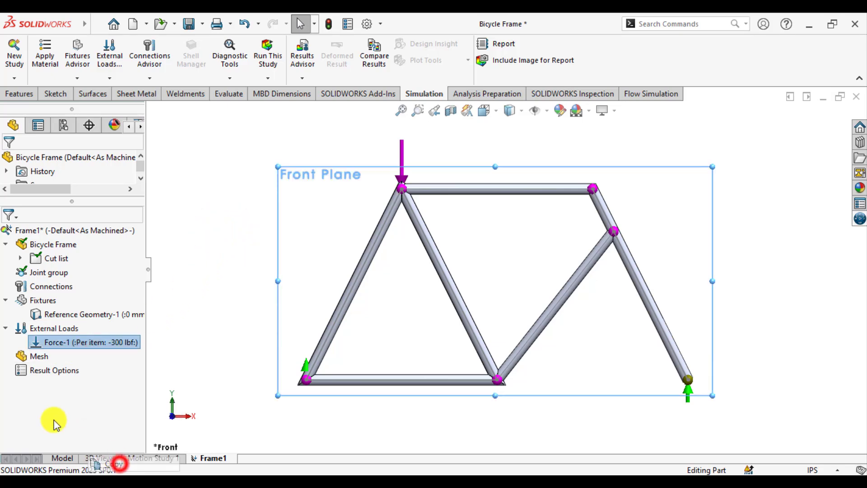
right_click(40, 329)
left_click(71, 245)
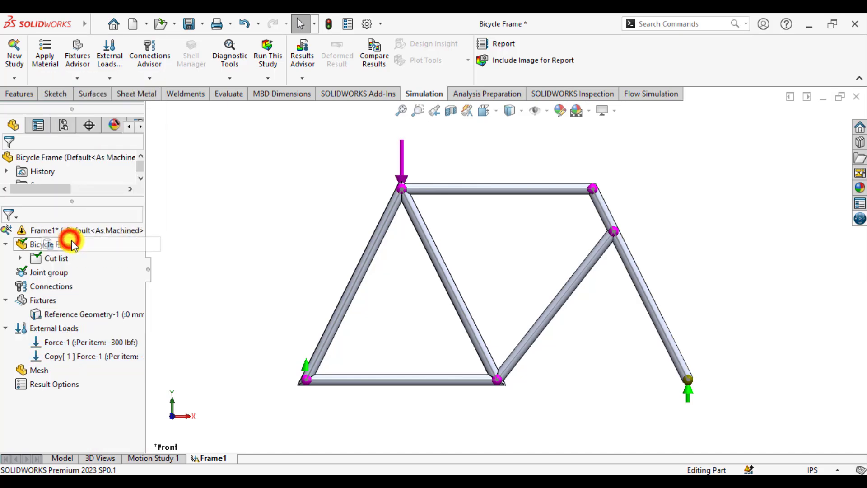
- Edit the copied force to act on the joint at the front end of the top tube with 50 lbf
right_click(96, 356)
left_click(135, 235)
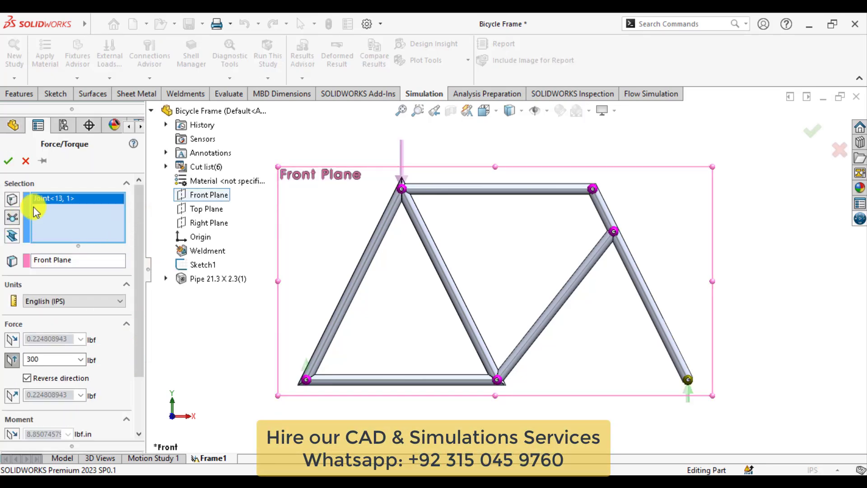
right_click(47, 207)
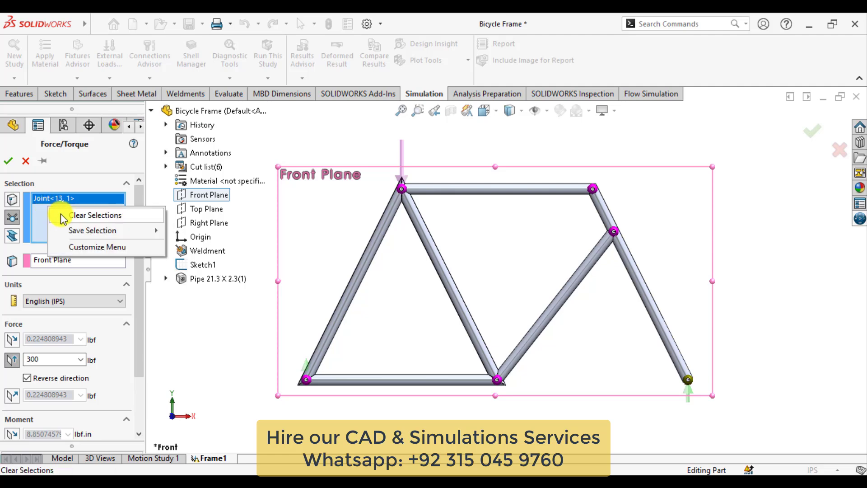
left_click(68, 215)
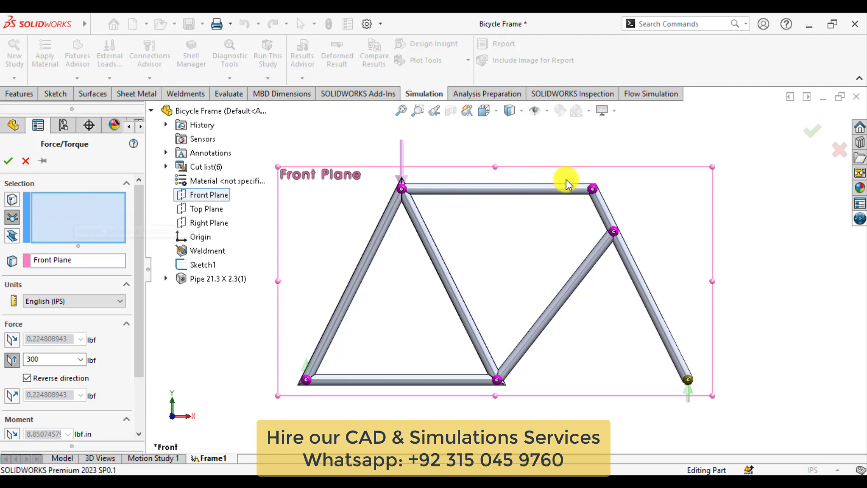
left_click(588, 190)
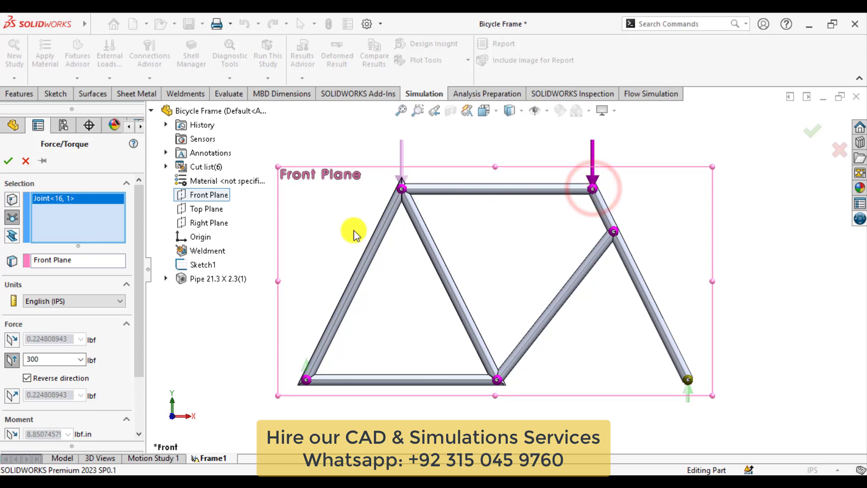
double_click(45, 360)
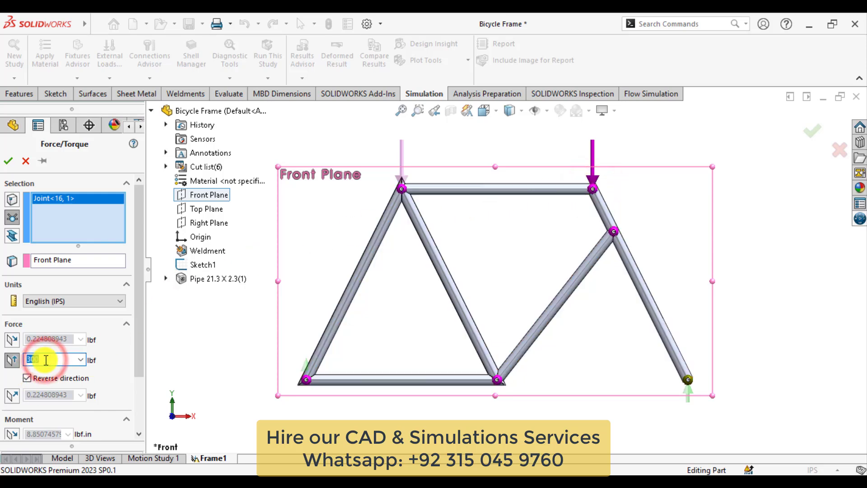
type("50")
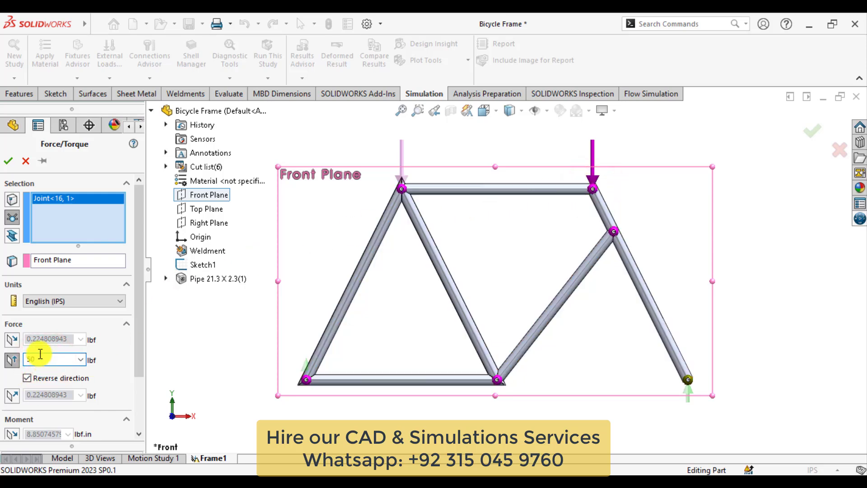
- Change the copied force's symbol color to blue and accept the load
left_click_drag(134, 237, 139, 289)
left_click(44, 429)
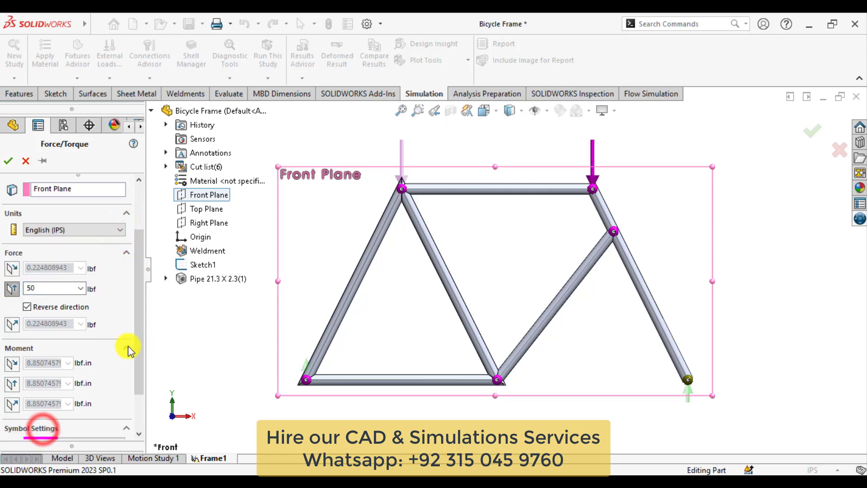
left_click(137, 333)
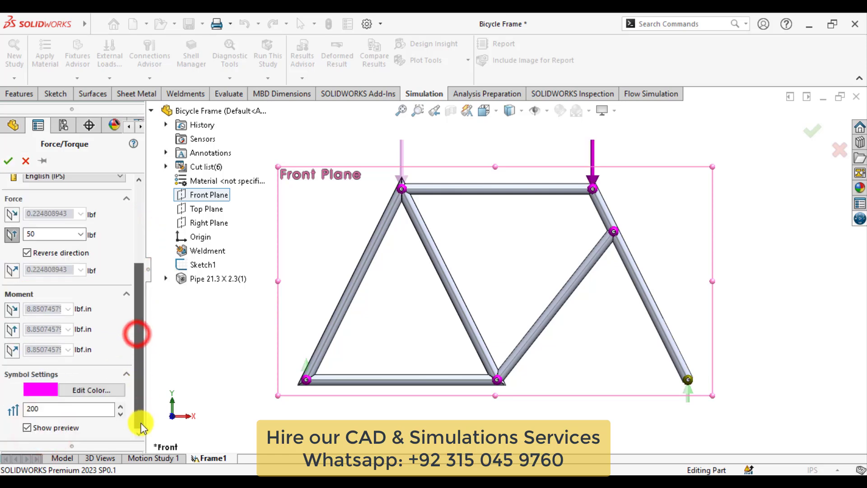
left_click(98, 390)
left_click(442, 219)
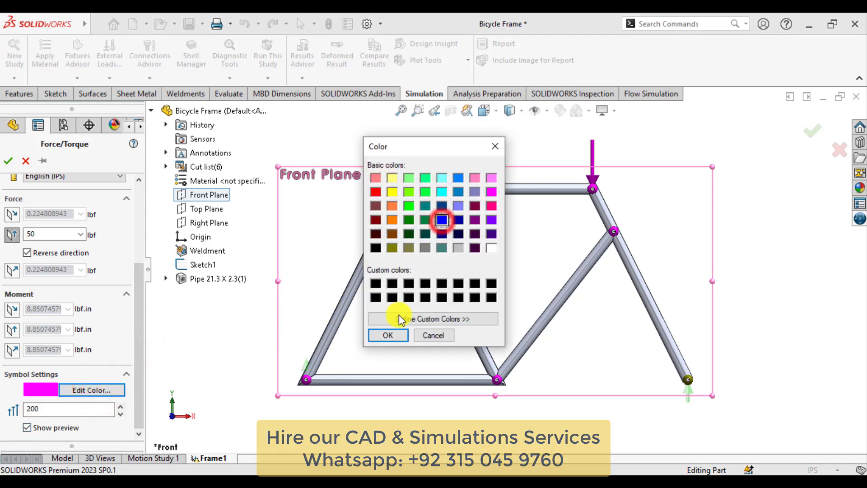
left_click(388, 336)
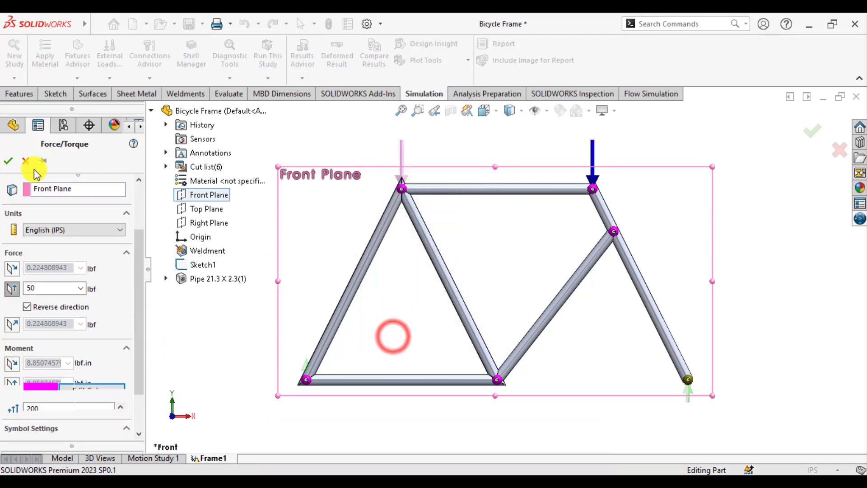
left_click(8, 161)
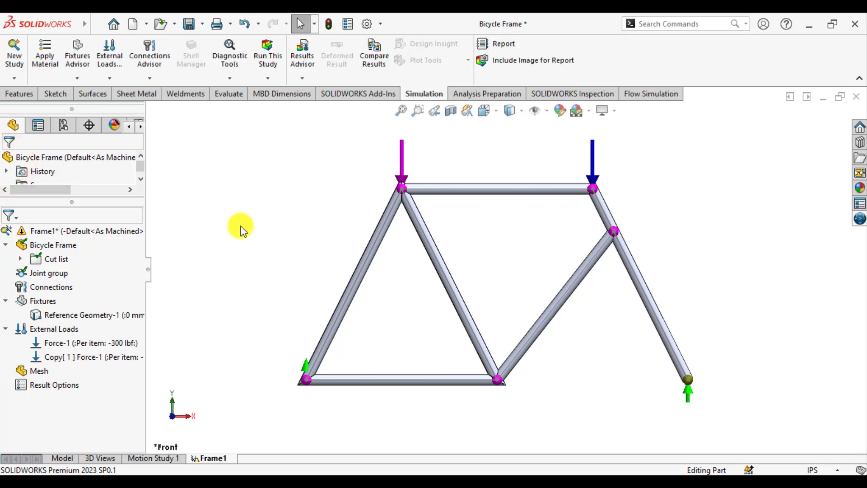
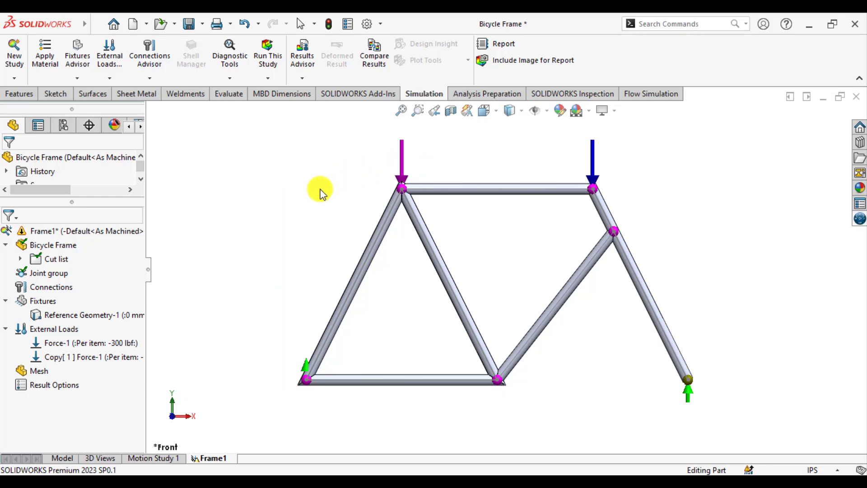
- Run the static study of the bicycle frame and bring the whole stress plot into view
left_click(267, 55)
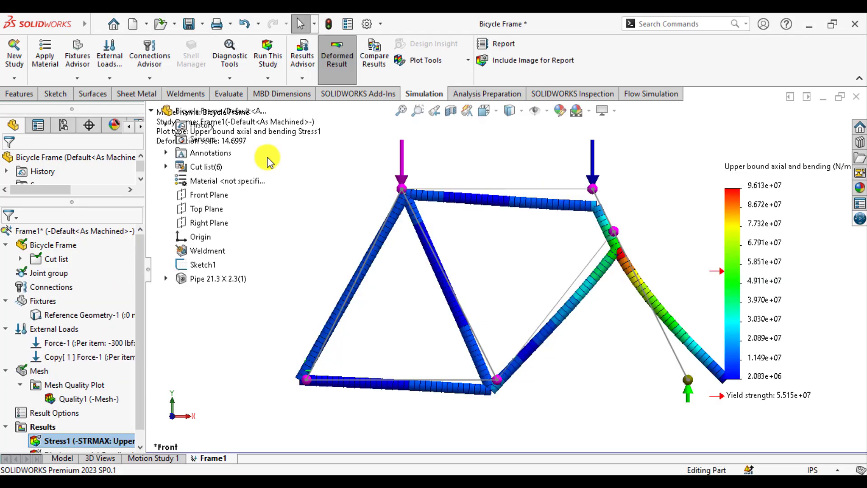
scroll(316, 305, "up", 2)
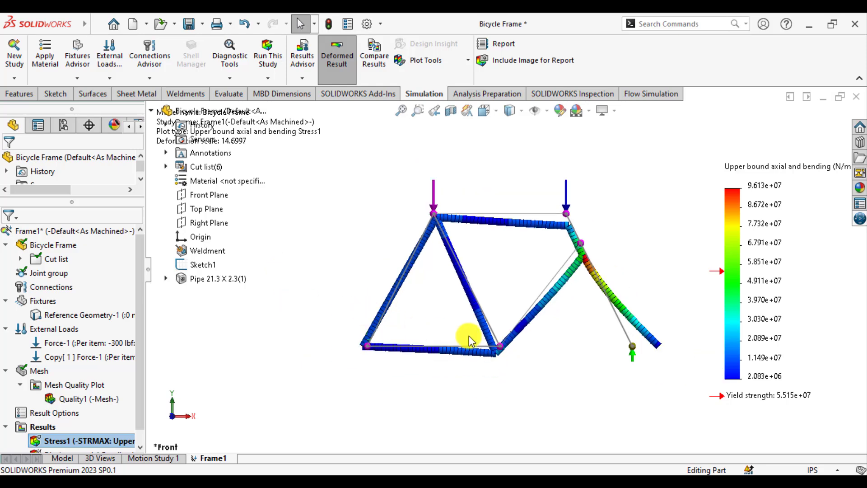
- Edit the Stress1 plot definition to display stress in N/mm^2 (MPa)
scroll(642, 299, "down", 1)
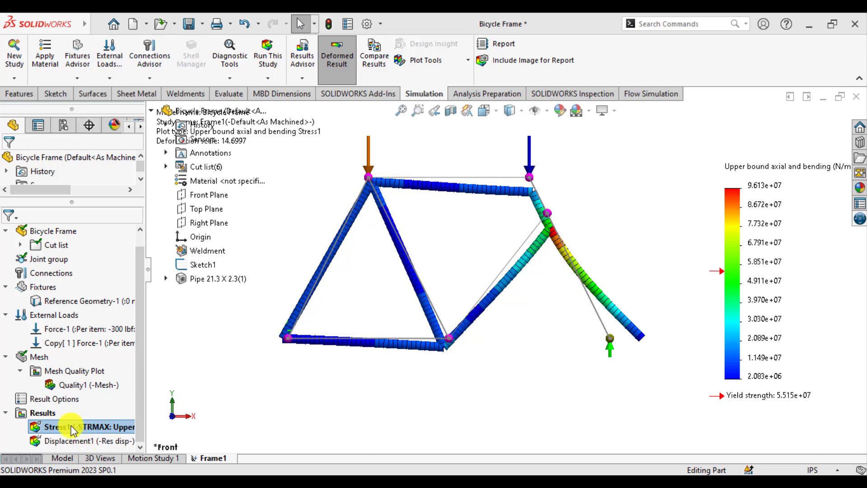
right_click(73, 430)
left_click(97, 228)
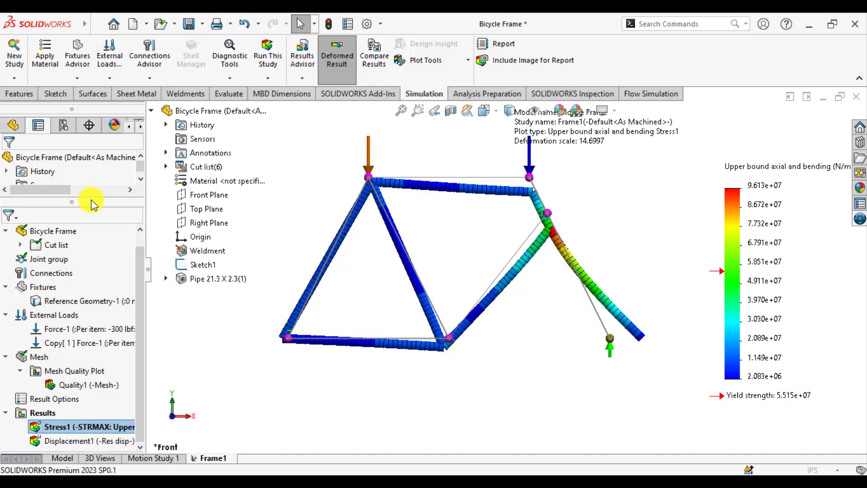
left_click(71, 241)
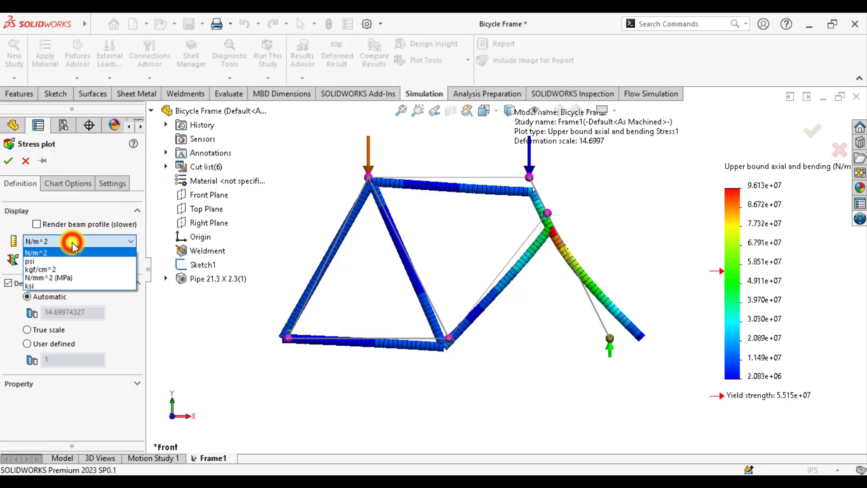
left_click(65, 279)
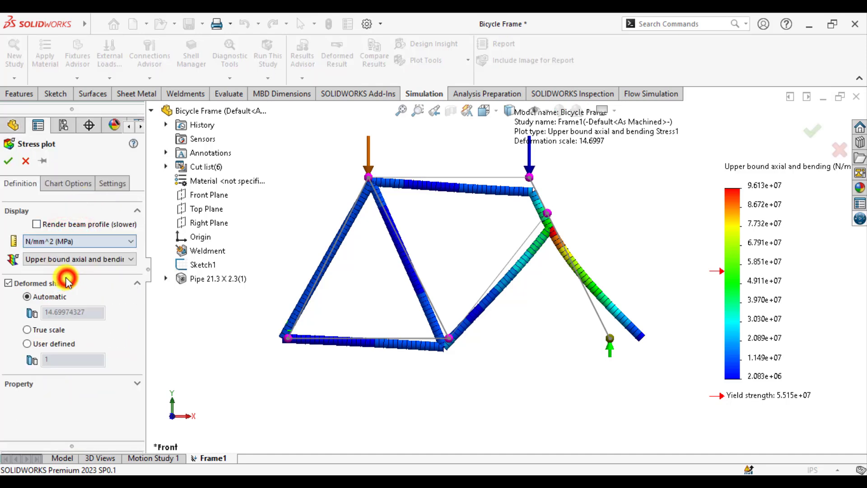
- Set the stress plot legend's number format to floating and accept the plot changes
left_click(67, 184)
left_click_drag(137, 292, 139, 379)
left_click(67, 353)
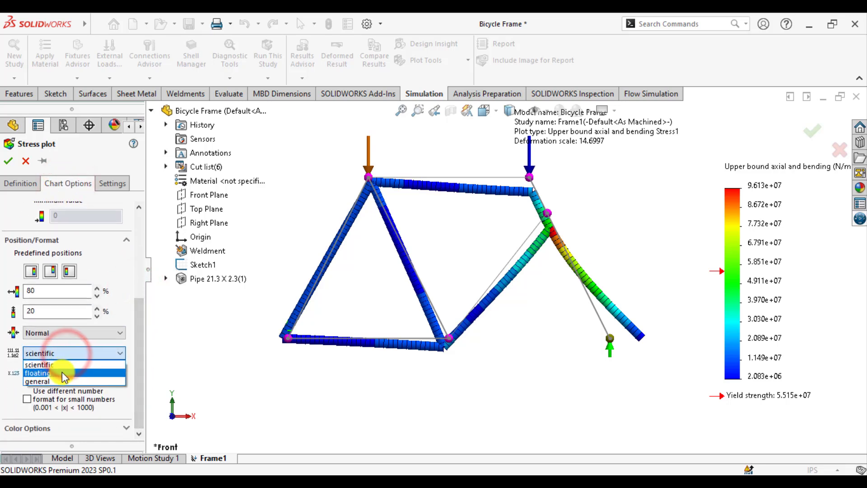
left_click(63, 374)
left_click(8, 161)
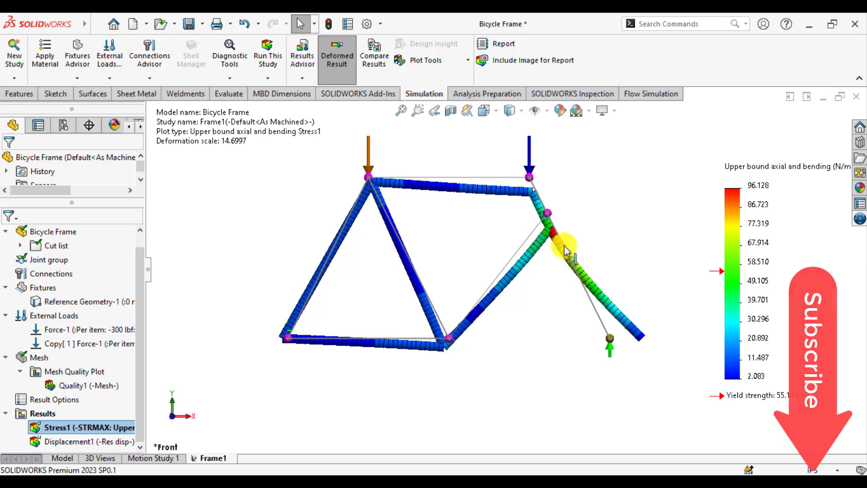
- Display the Displacement1 plot and inspect the deformed bicycle frame
double_click(57, 440)
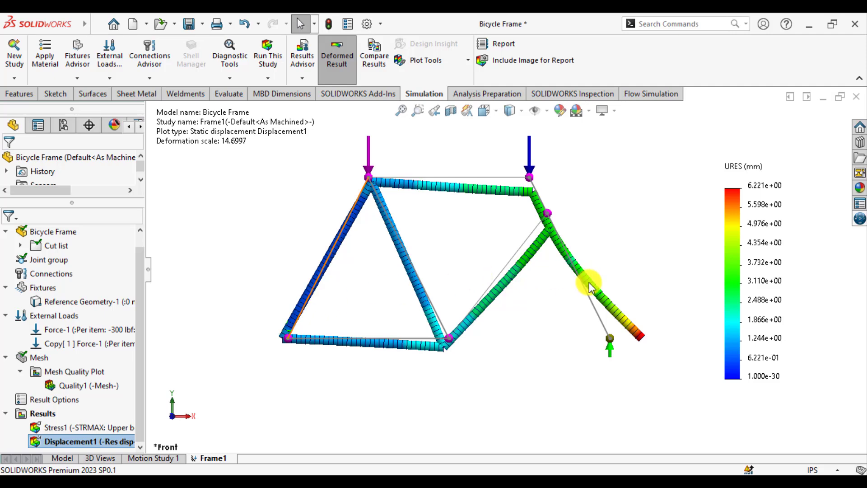
left_click(490, 111)
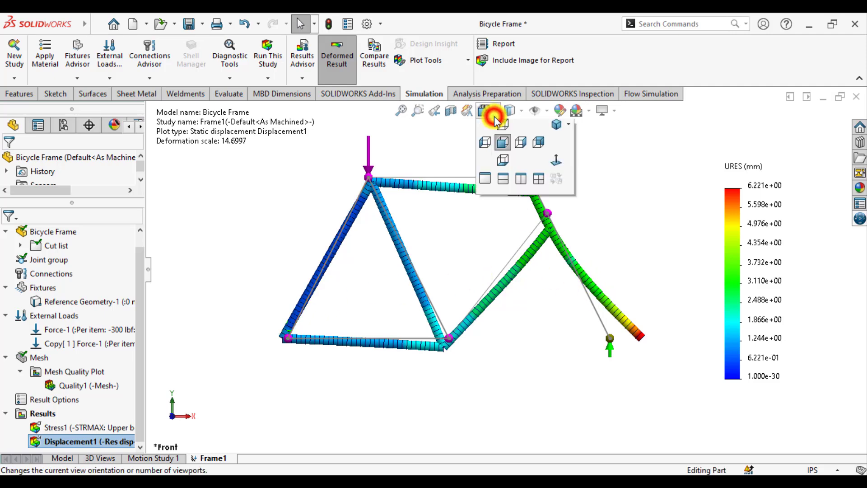
left_click(502, 161)
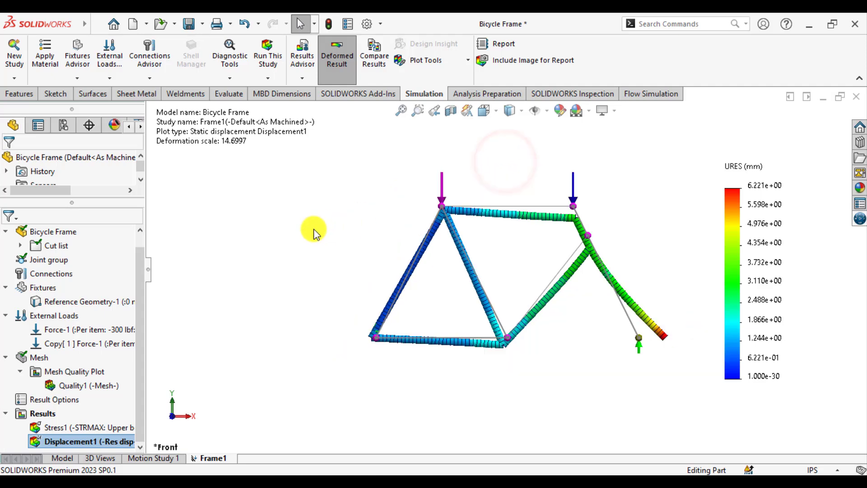
scroll(628, 255, "down", 2)
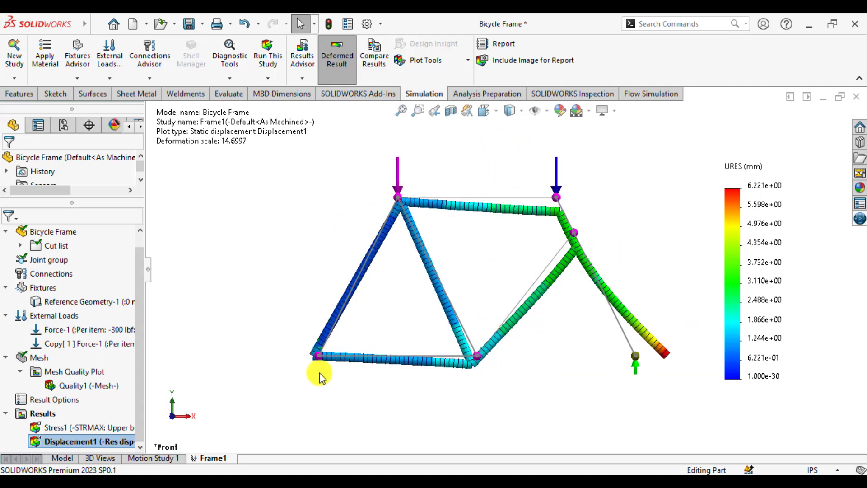
- Play the animation of the Displacement1 plot and close it
right_click(98, 441)
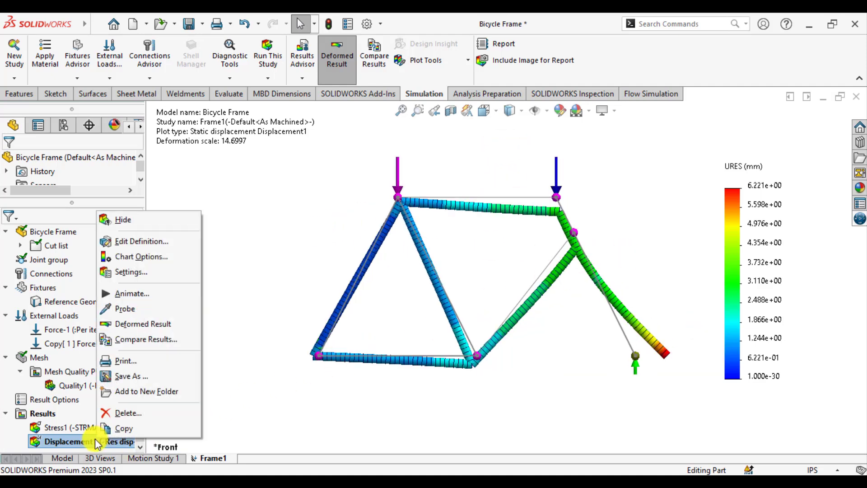
left_click(123, 296)
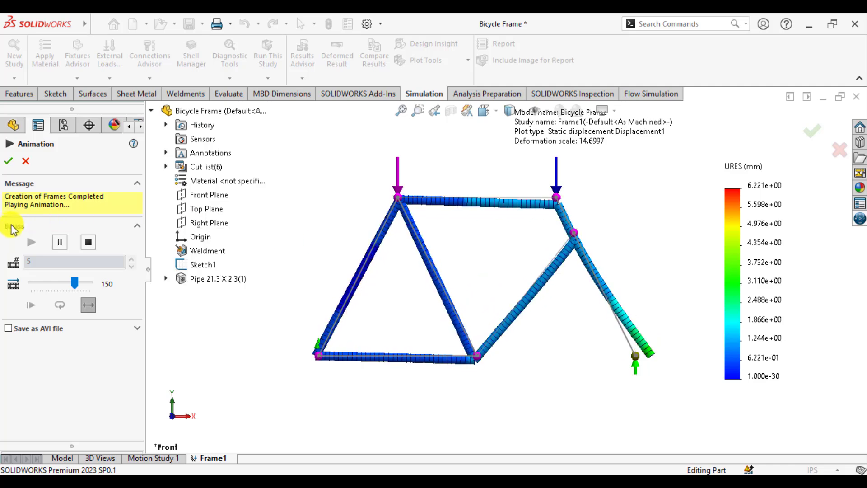
left_click(10, 161)
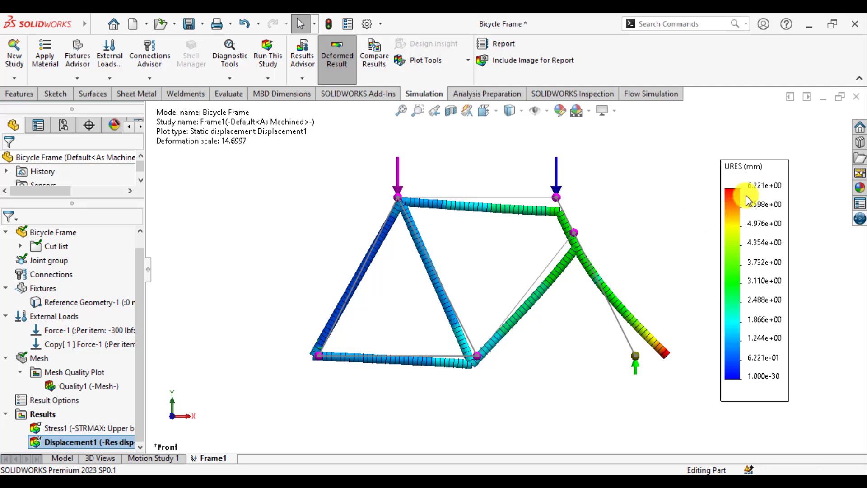
- Define a factor of safety plot for all bodies with the Automatic failure criterion
right_click(36, 415)
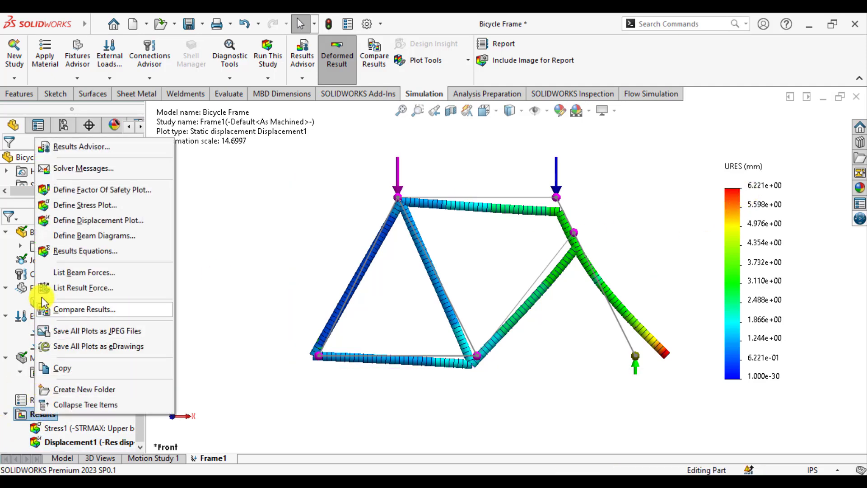
left_click(84, 190)
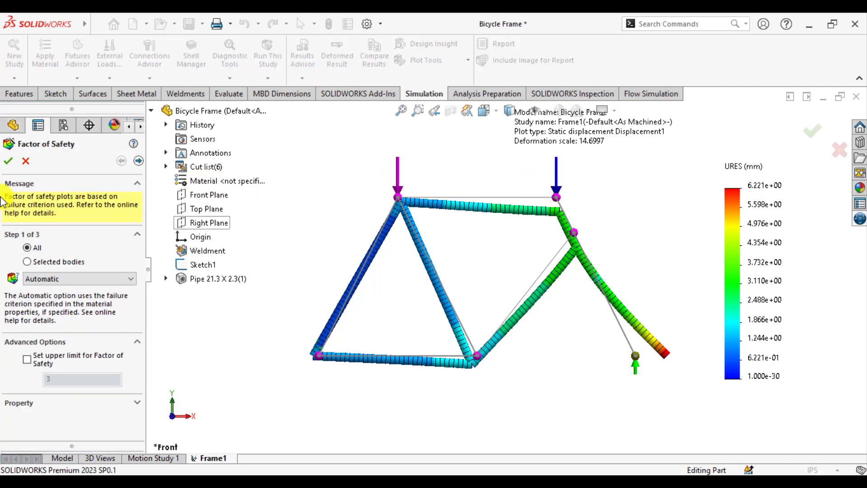
left_click(6, 161)
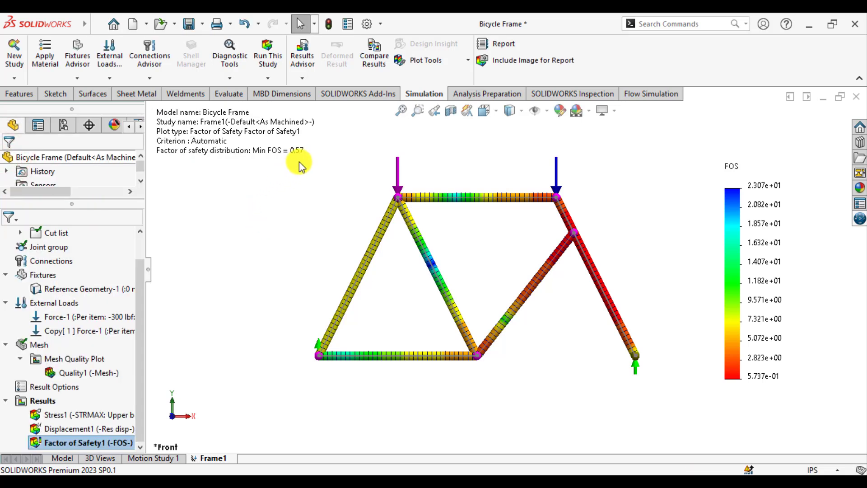
left_click(275, 247)
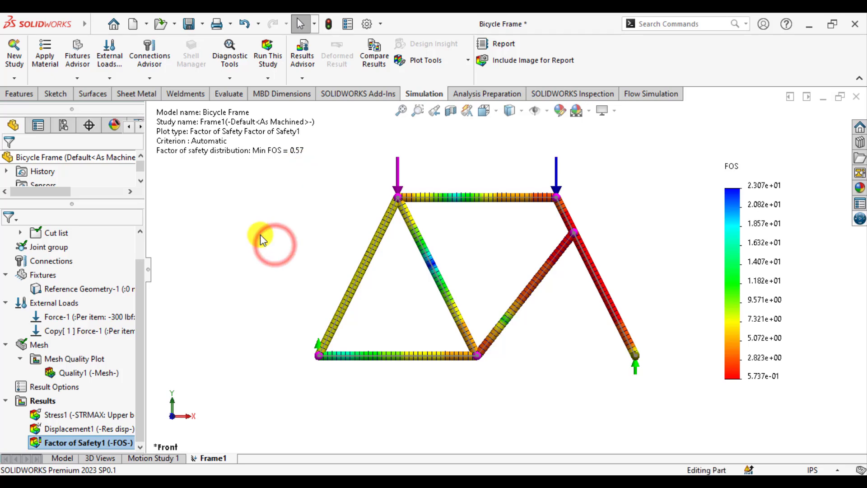
- Switch to B frame.png to review Design B, and inspect the dimensions of Sketch1 in the SOLIDWORKS part Frame2
left_click(343, 469)
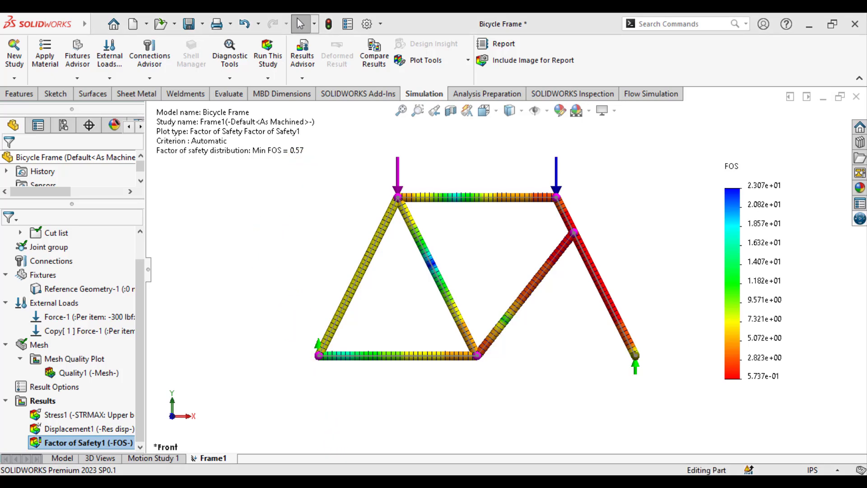
left_click_drag(483, 311, 337, 330)
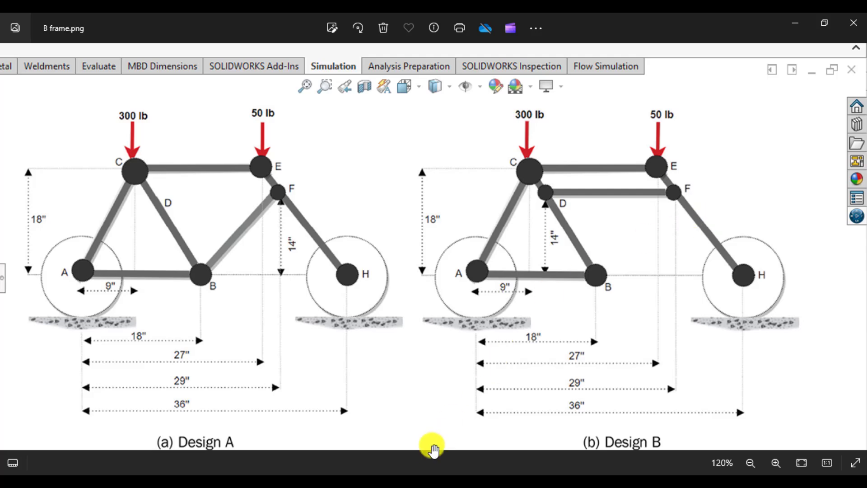
key("alt+Tab")
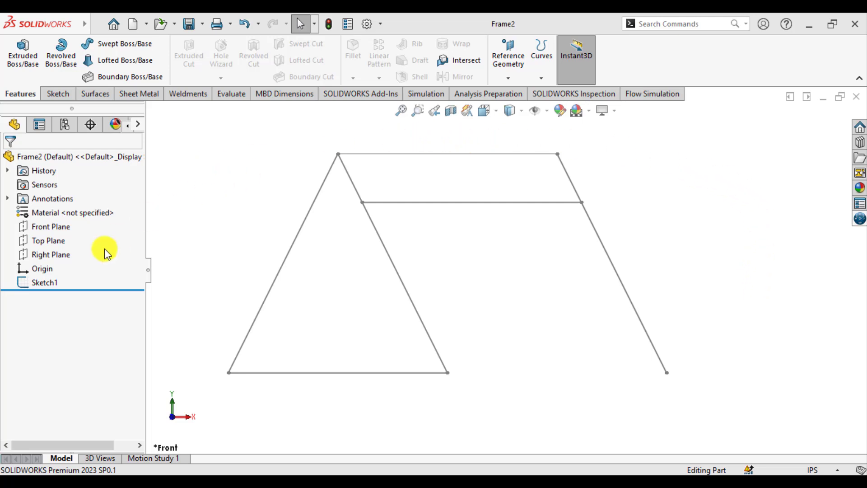
left_click(42, 283)
key("f")
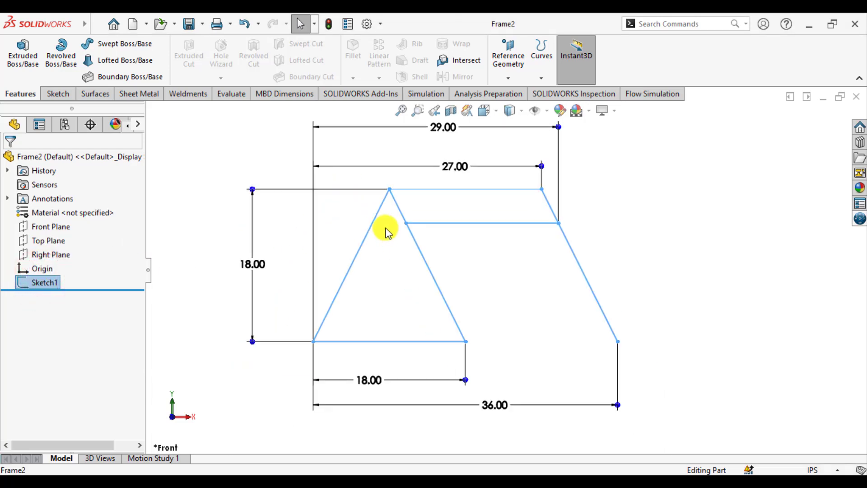
left_click(645, 214)
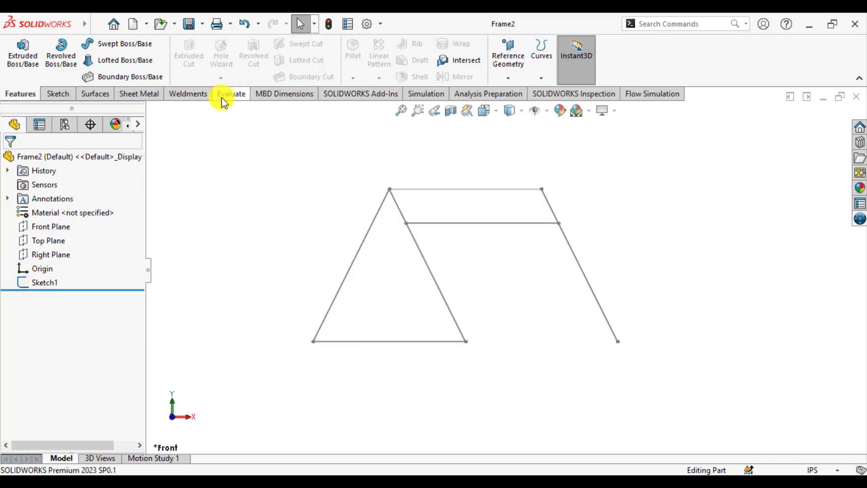
- Start an iso pipe 21.3 x 2.3 structural member with the three sides of the rear triangle as its first group
left_click(201, 95)
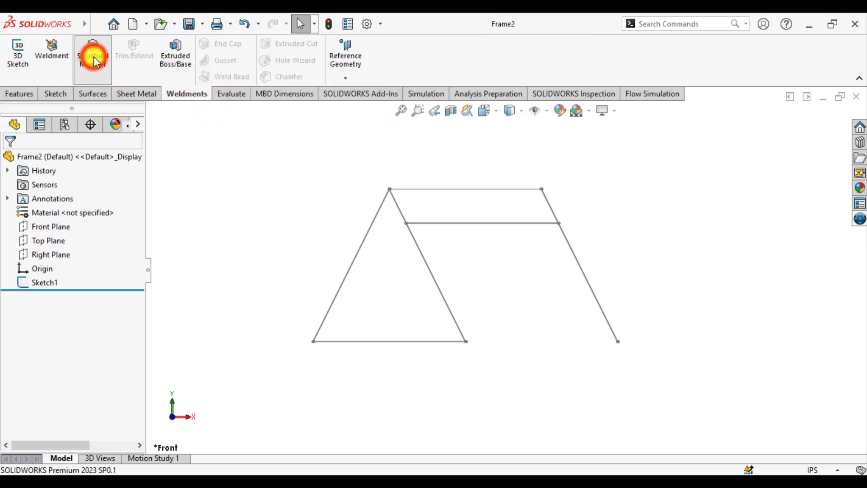
left_click(94, 56)
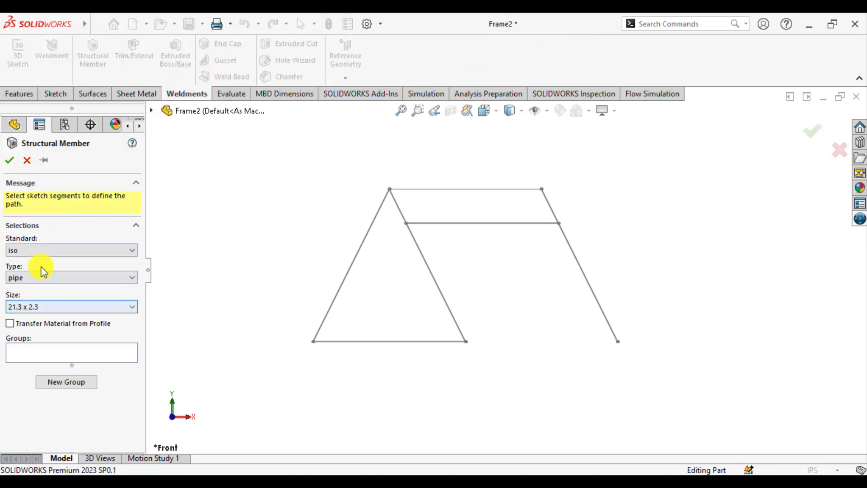
left_click(52, 348)
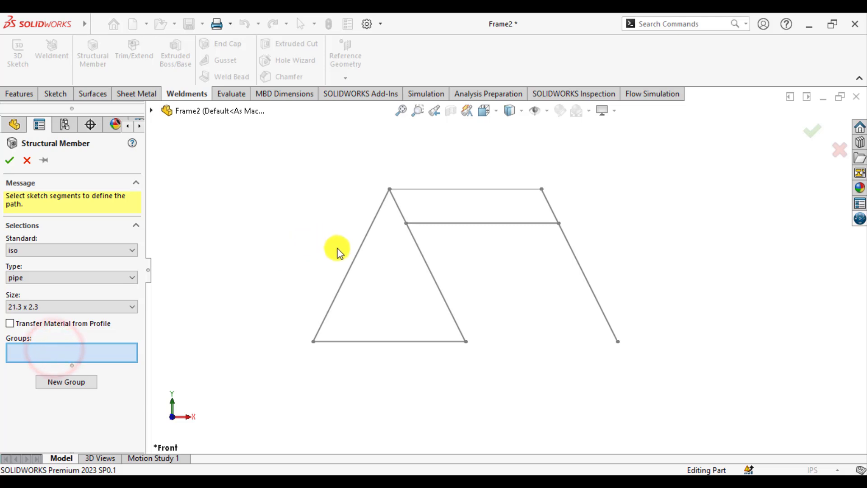
left_click(355, 260)
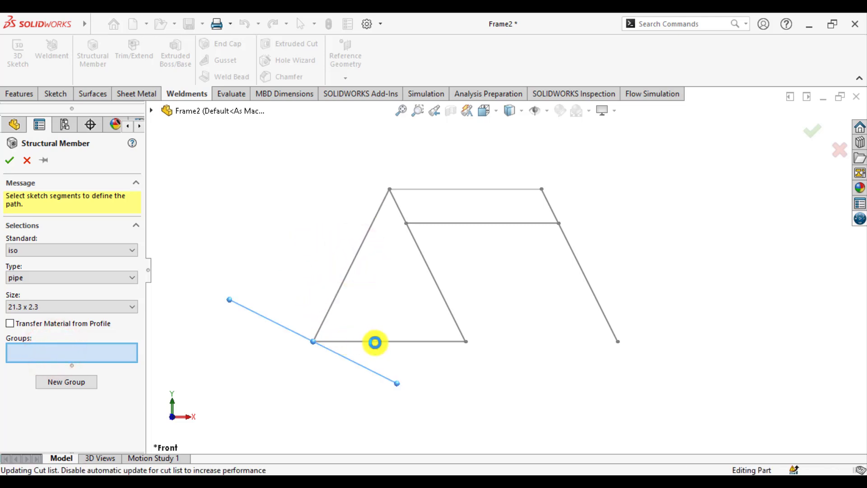
left_click(375, 342)
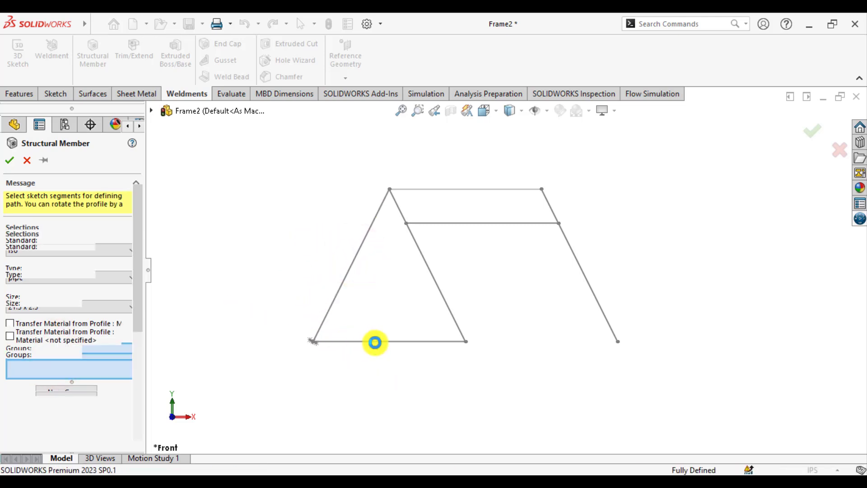
left_click(434, 278)
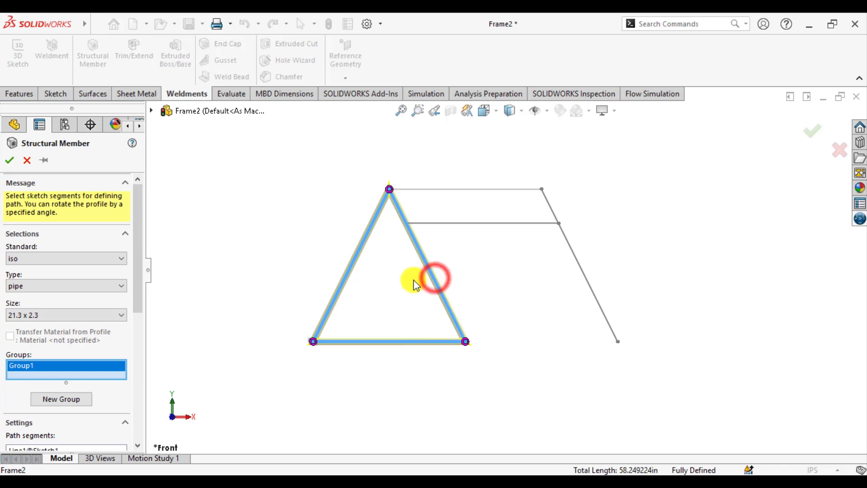
- Add the top tube and fork line as a second group and the lower horizontal tube as a third, and accept the member
left_click(57, 400)
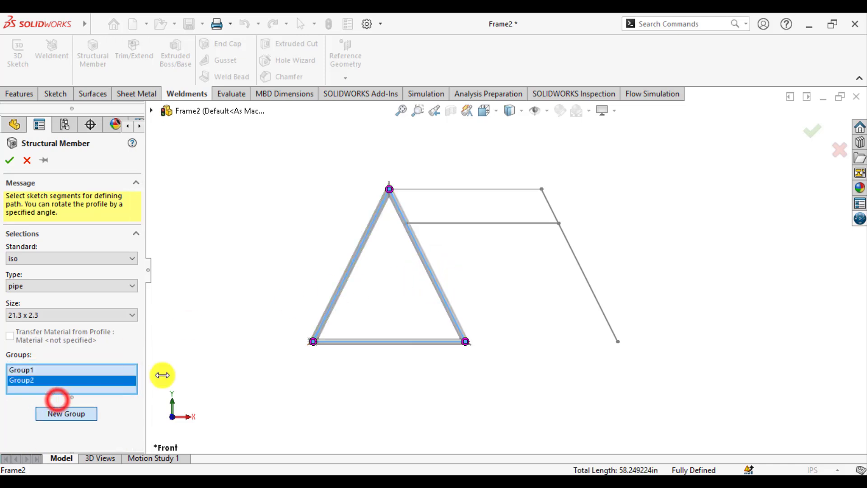
left_click(446, 190)
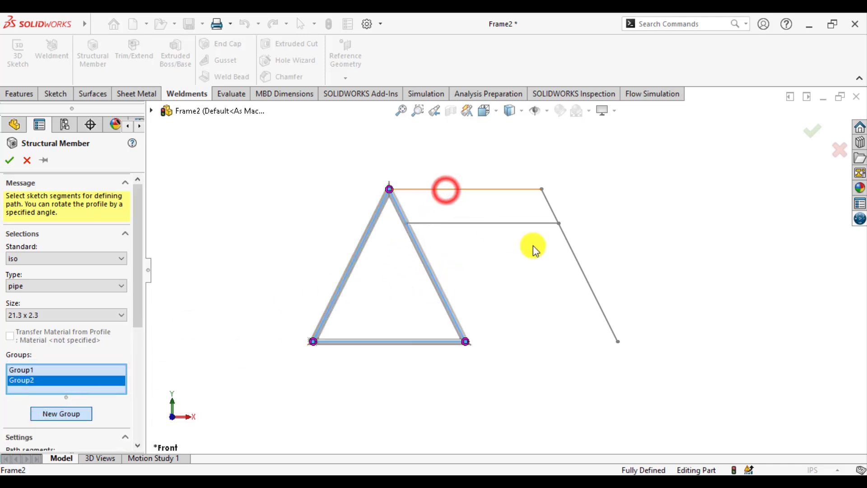
left_click(582, 266)
left_click(77, 413)
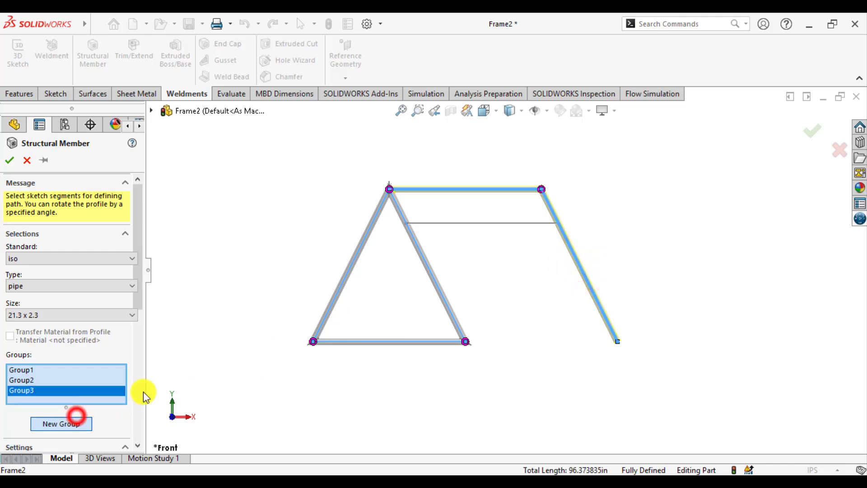
left_click(461, 224)
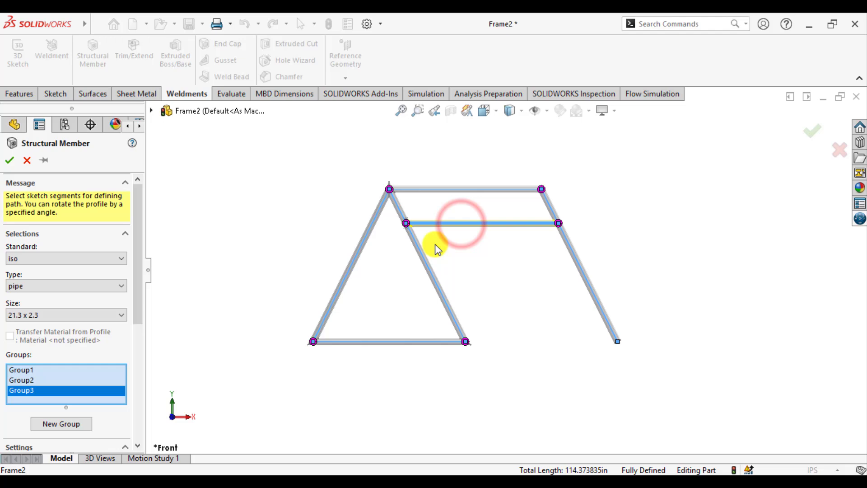
left_click(13, 161)
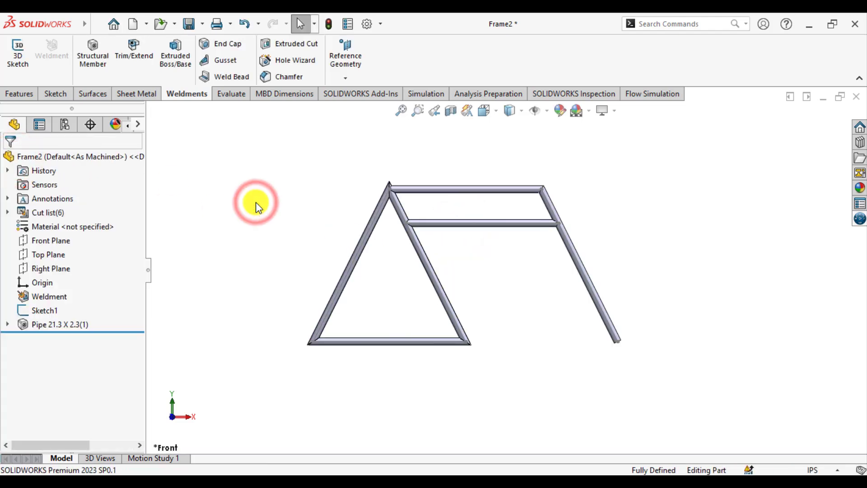
- Edit the pipe profile sketch of the structural member and set its outer diameter to 1 in
left_click(7, 324)
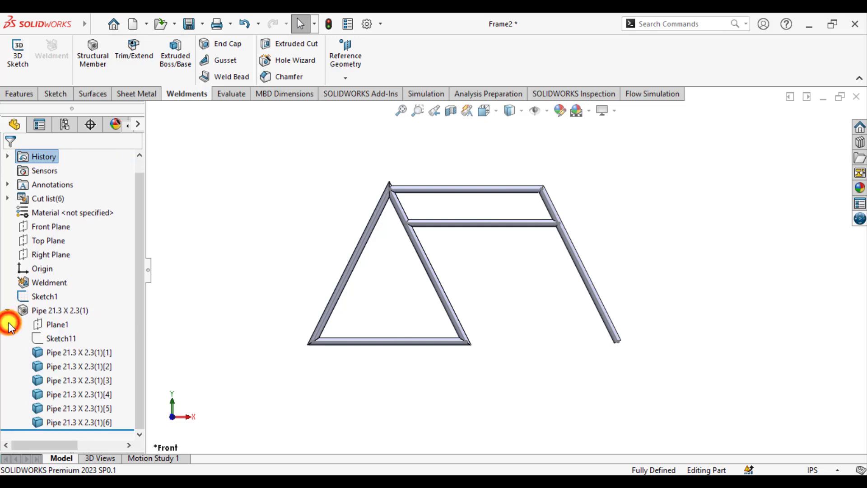
right_click(55, 338)
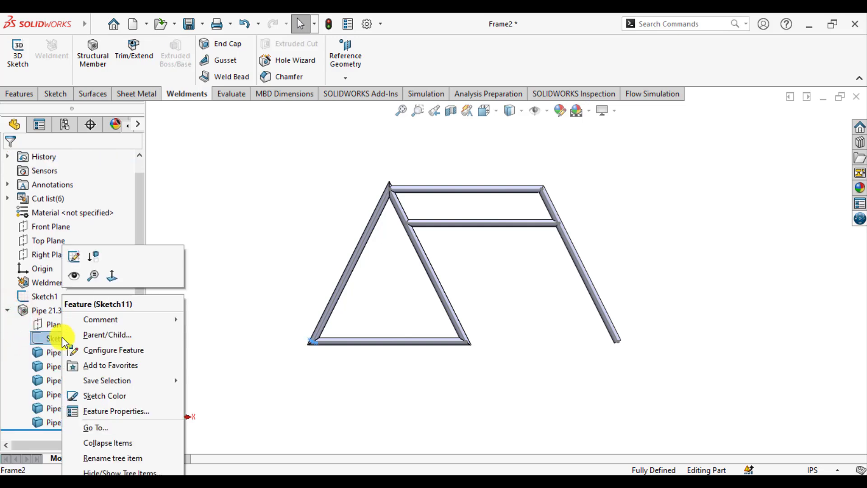
left_click(75, 256)
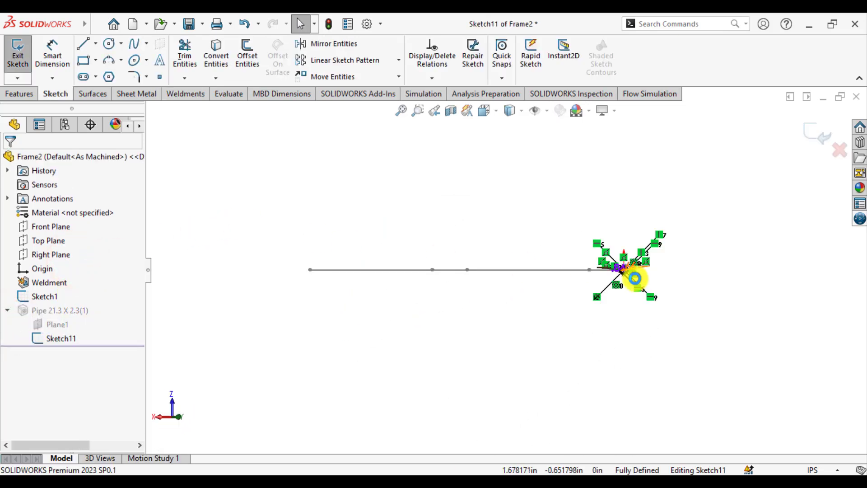
scroll(632, 275, "down", 5)
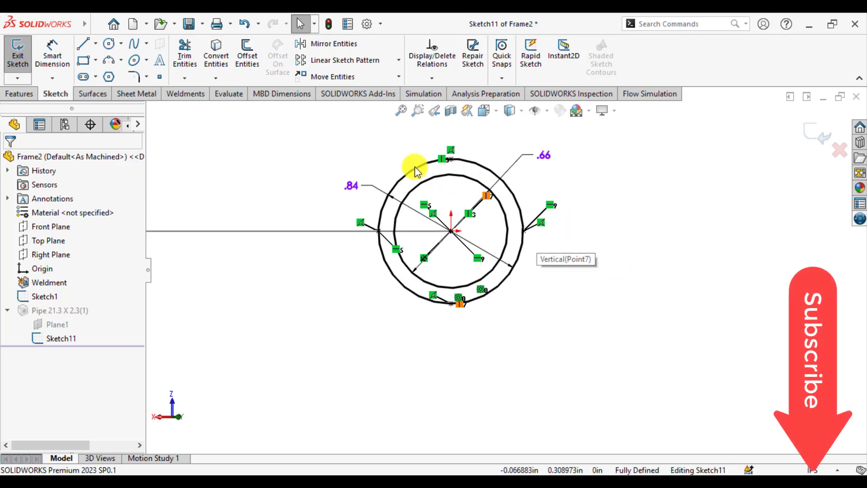
double_click(350, 185)
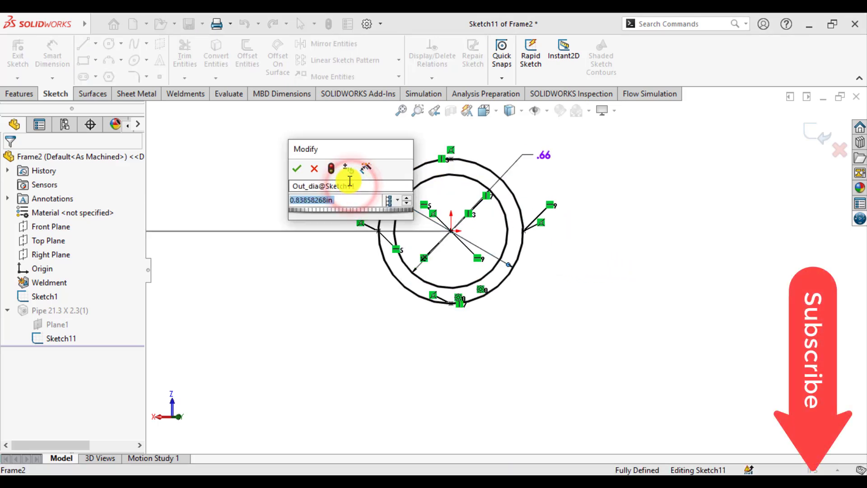
type("1")
key("Return")
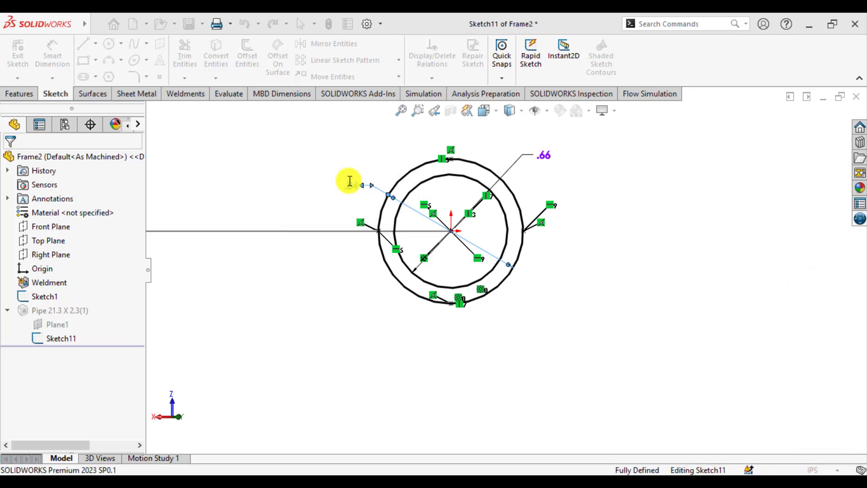
left_click(353, 179)
- Set the pipe profile's inner diameter to 0.8 in and exit the sketch
left_click(532, 155)
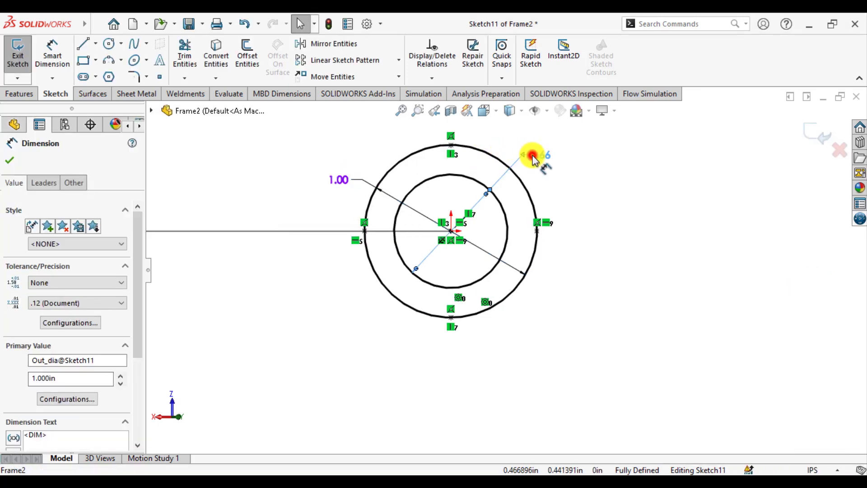
double_click(546, 157)
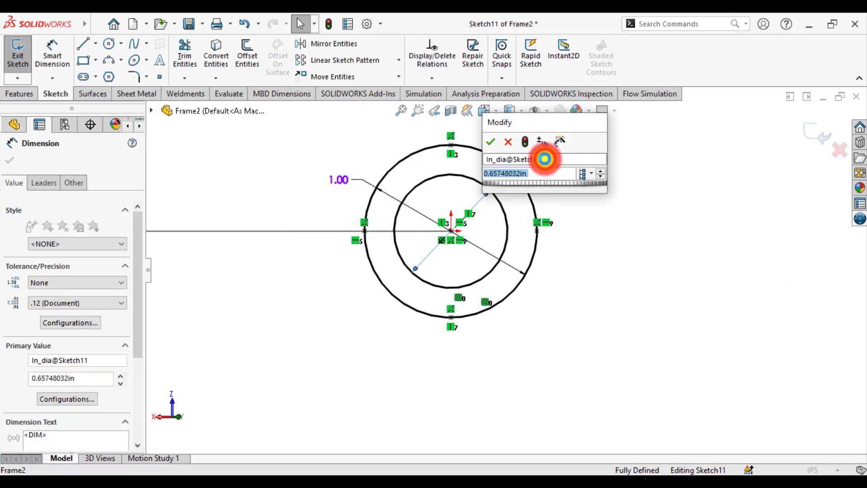
type(".8")
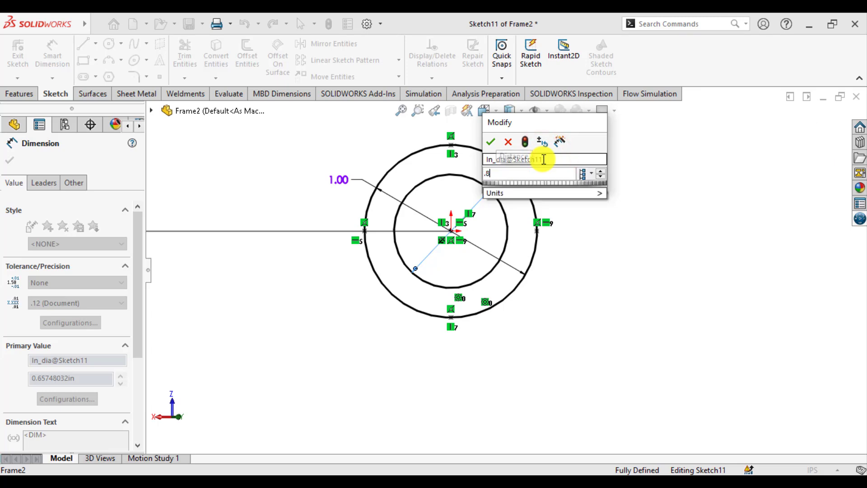
key("Return")
left_click(813, 131)
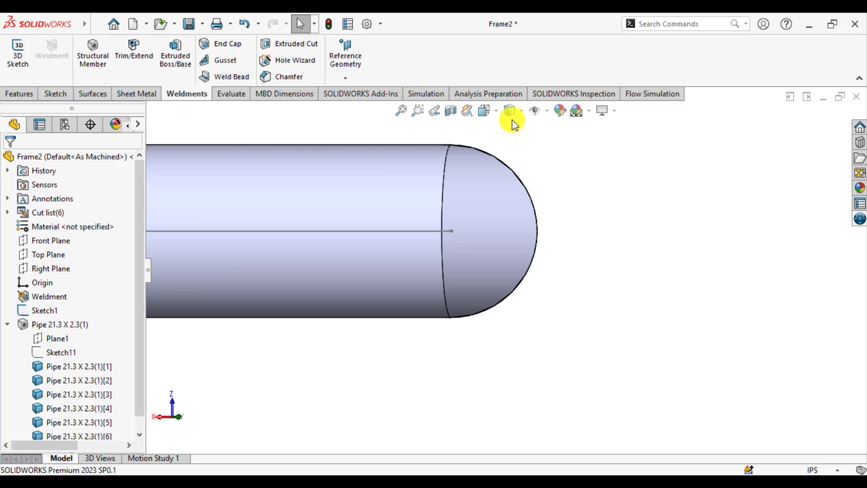
- Create a static simulation study named Frame2 with the frame seen from the front
left_click(497, 112)
left_click(502, 164)
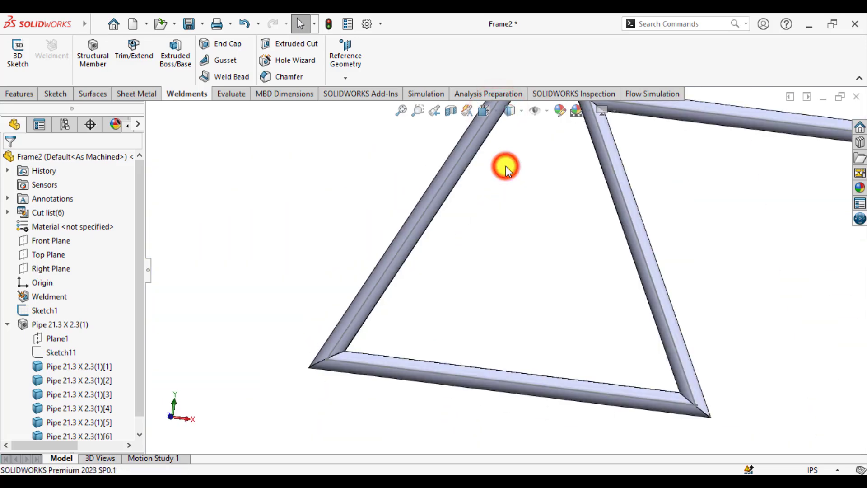
scroll(518, 289, "down", 2)
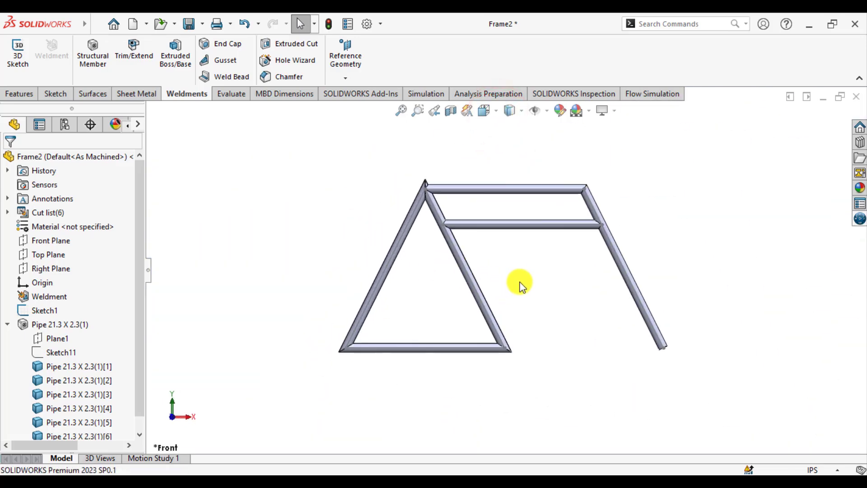
left_click(416, 97)
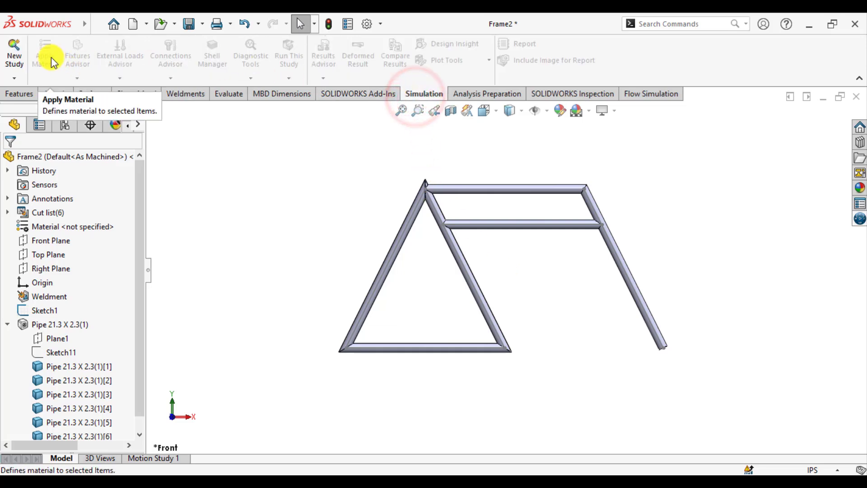
left_click(18, 55)
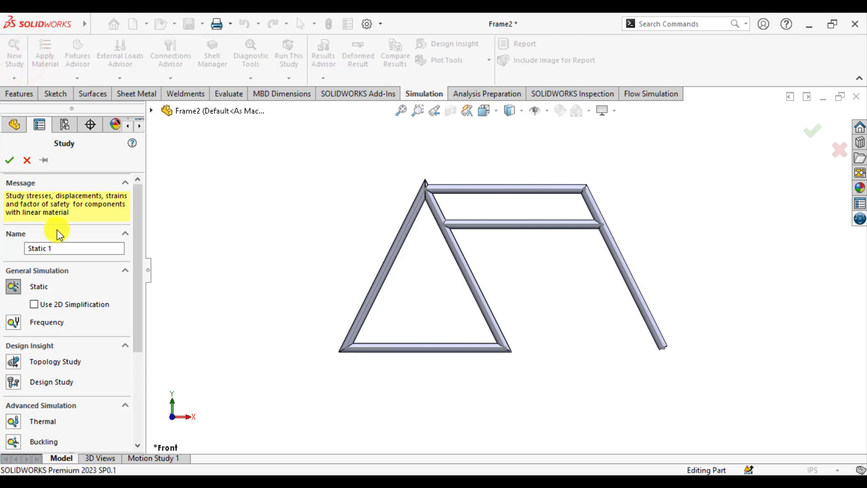
left_click_drag(69, 247, 2, 246)
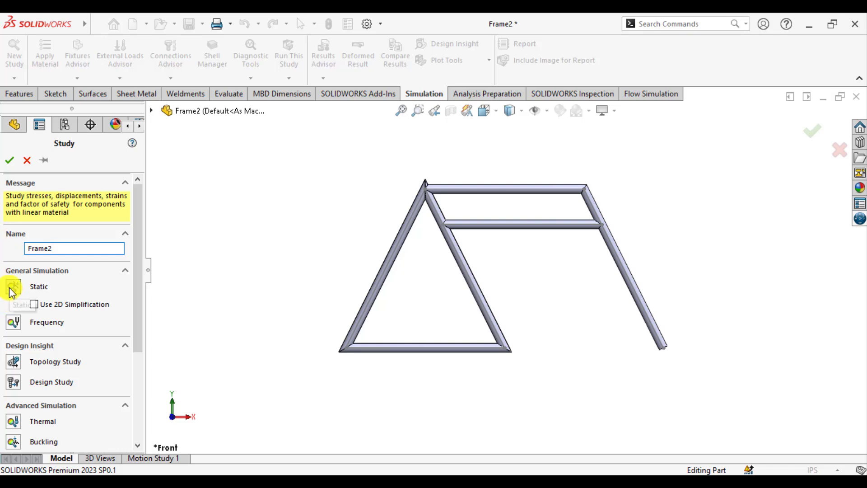
left_click(7, 160)
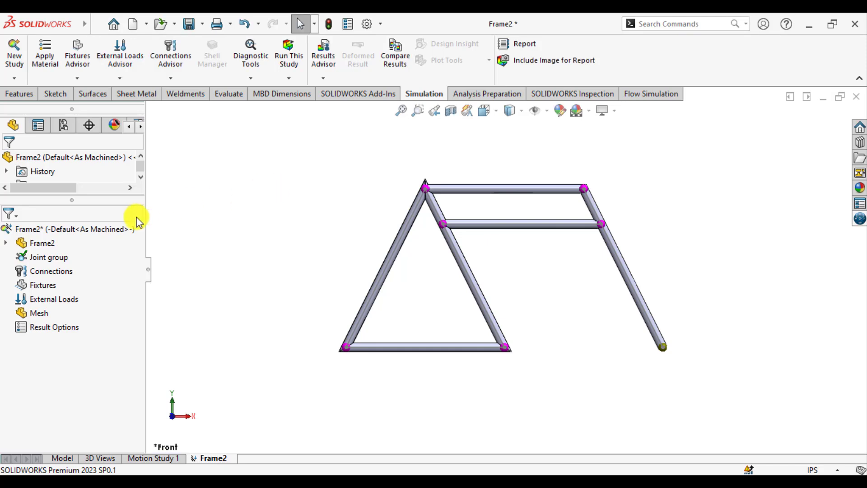
- Apply 6061 Alloy from the SOLIDWORKS aluminium alloys to all bodies of the frame
right_click(39, 243)
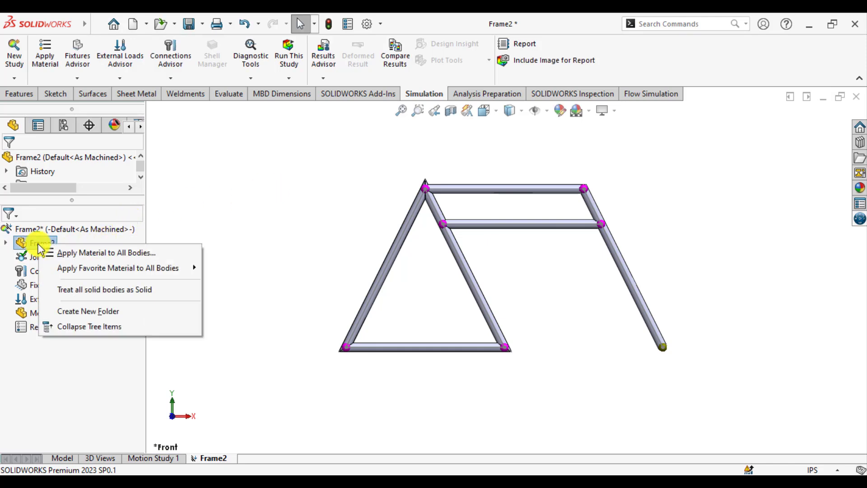
left_click(89, 254)
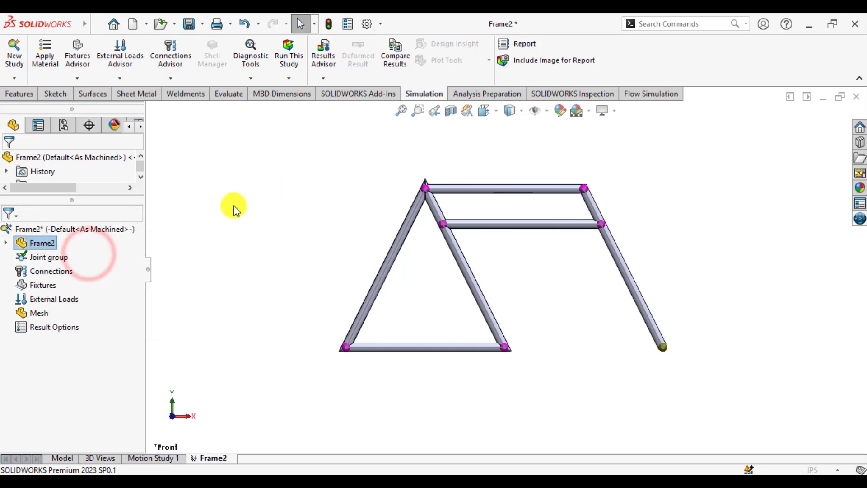
scroll(54, 112, "up", 1)
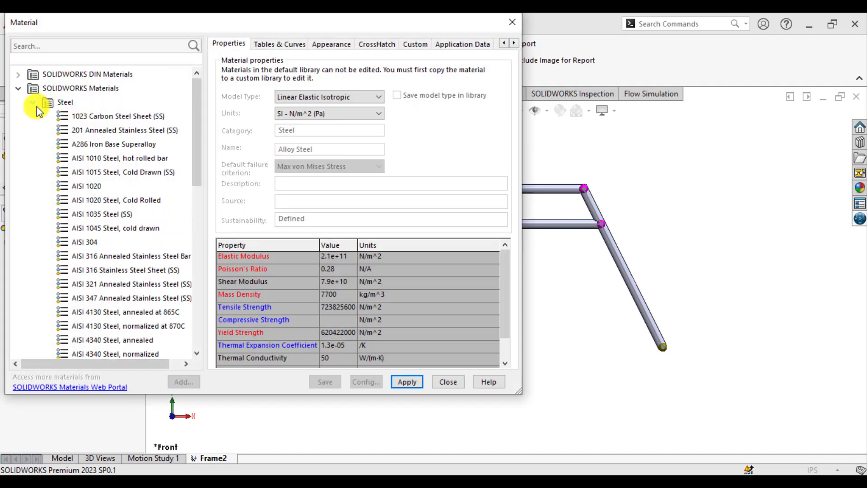
left_click(32, 102)
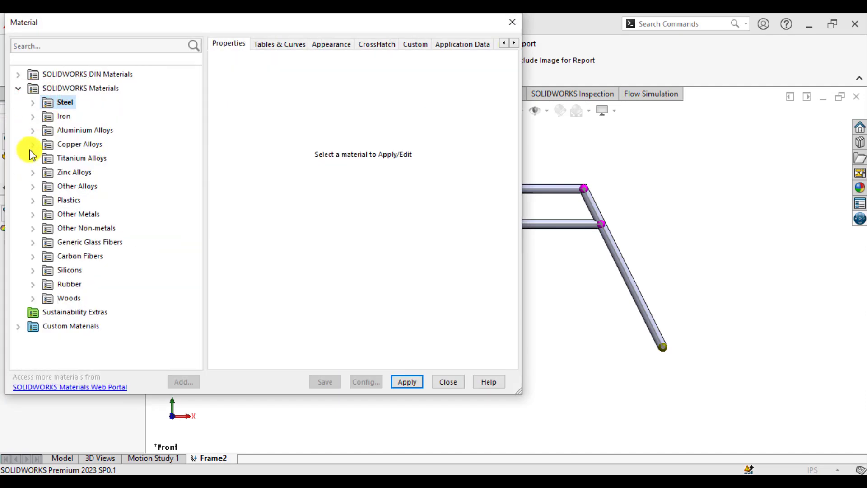
left_click(32, 131)
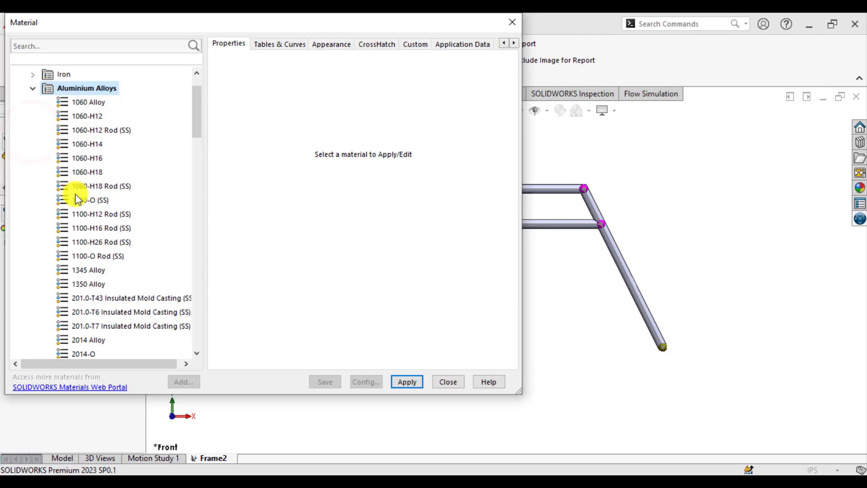
scroll(74, 194, "down", 7)
scroll(75, 208, "down", 4)
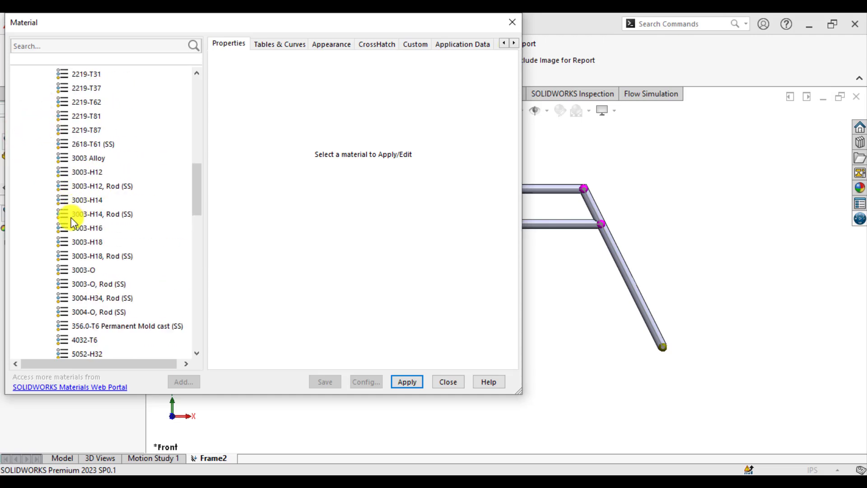
scroll(74, 221, "down", 7)
left_click(78, 215)
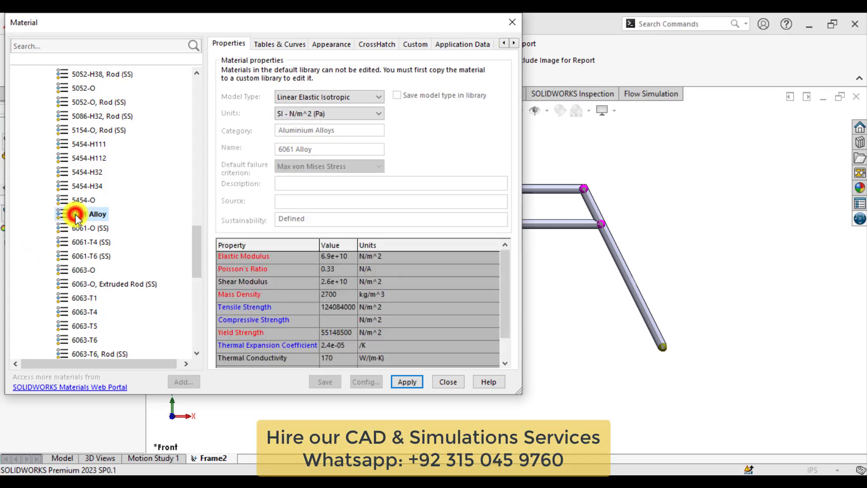
left_click(414, 382)
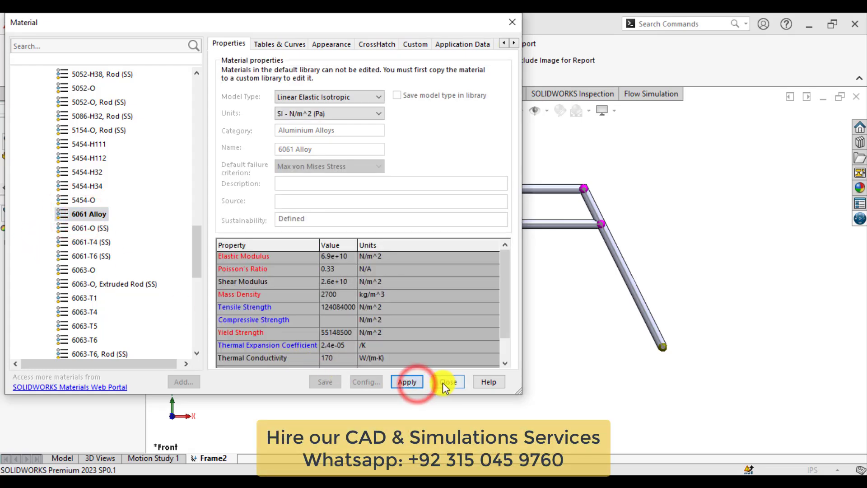
left_click(447, 382)
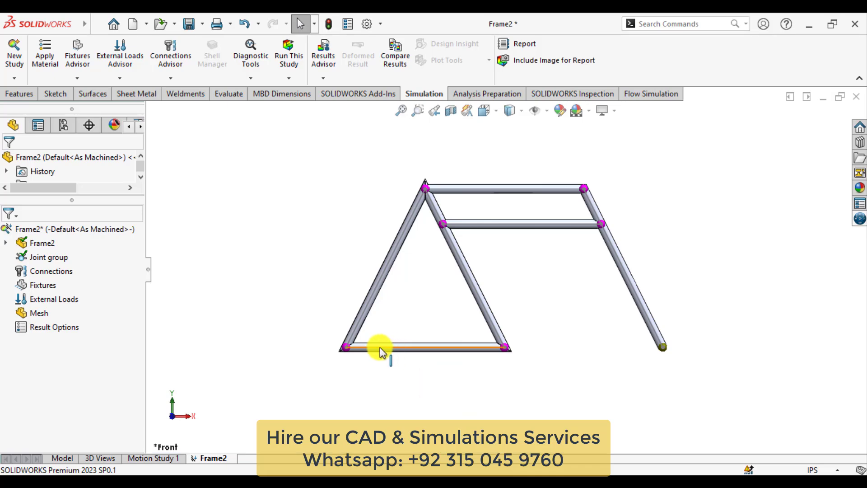
- Start a reference-geometry fixture on the rear bottom corner joint and the fork's lower end joint, with the Front Plane as reference
right_click(44, 287)
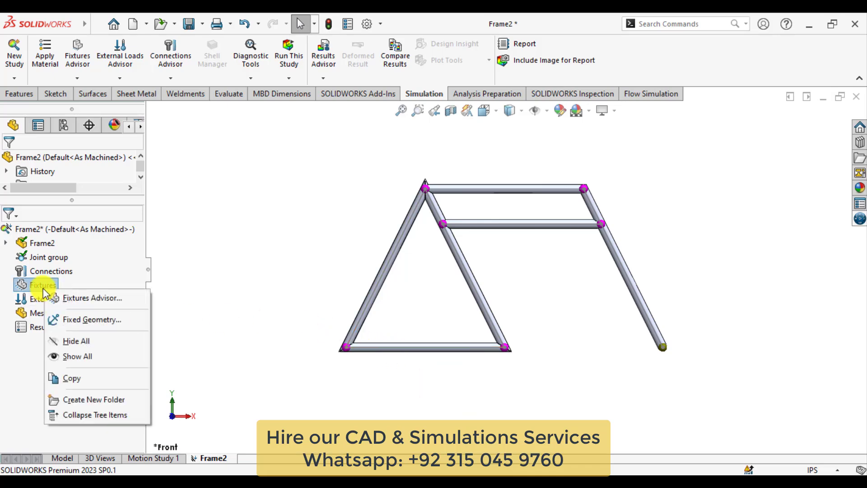
left_click(89, 320)
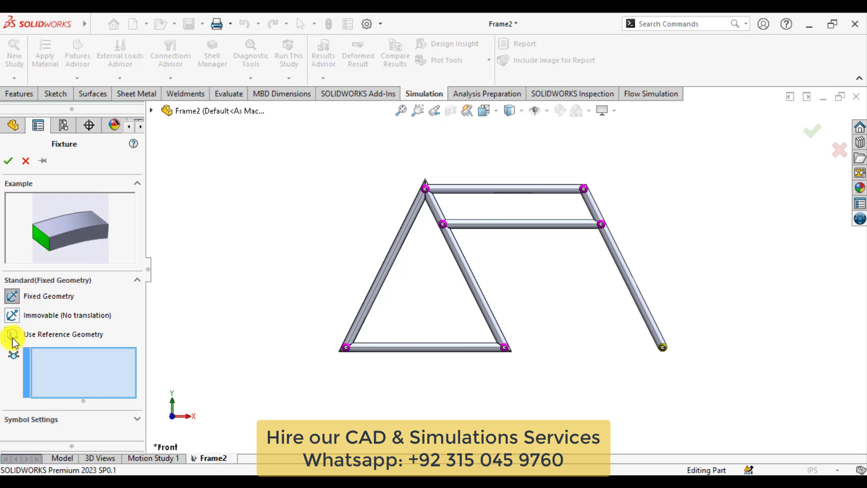
left_click(12, 335)
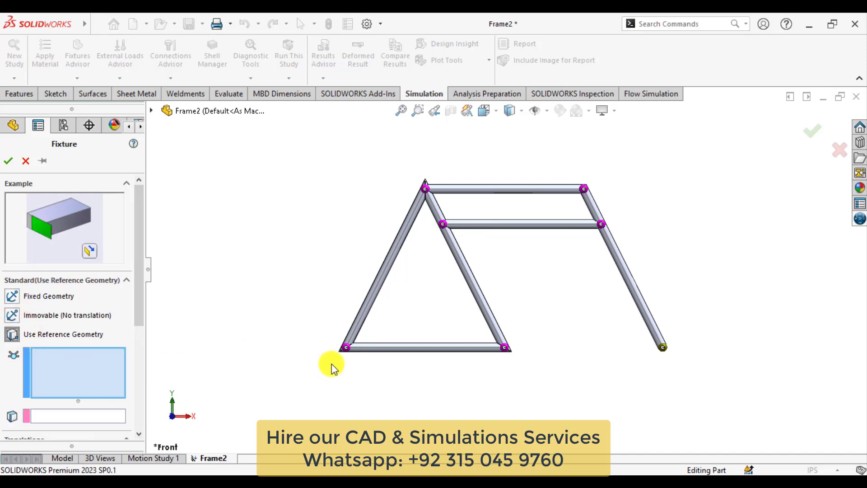
left_click(344, 349)
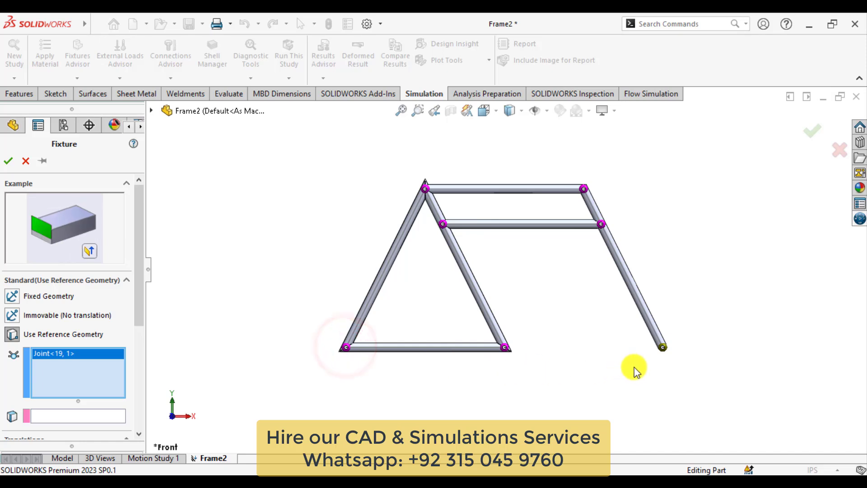
left_click(663, 350)
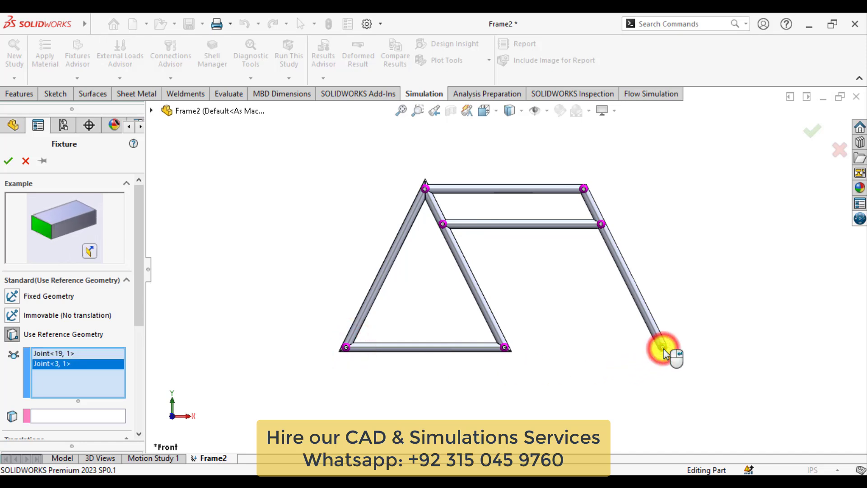
left_click(56, 416)
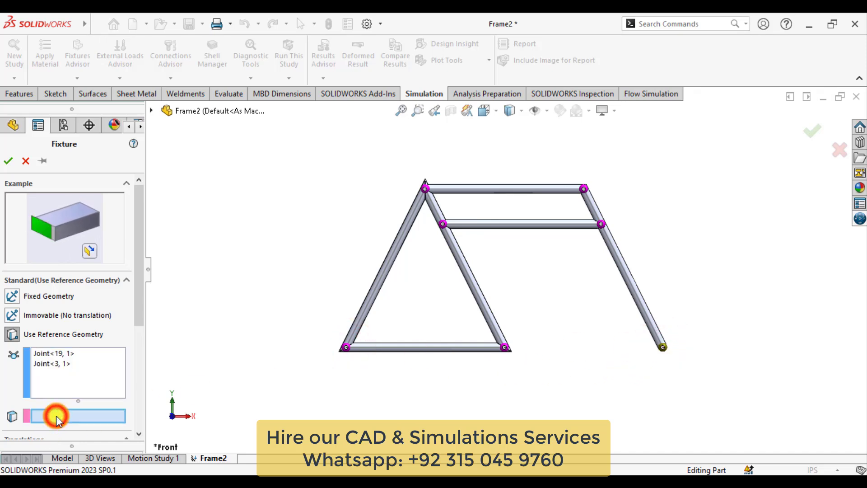
left_click(152, 111)
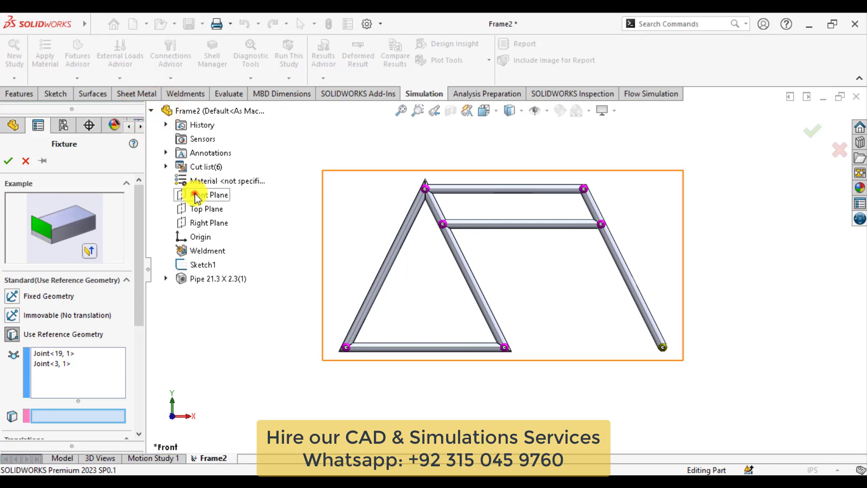
left_click(199, 195)
- Restrain the fixture's vertical translation in the Front Plane to 0 mm, set its symbol size to 200 and apply it
left_click_drag(139, 269, 139, 355)
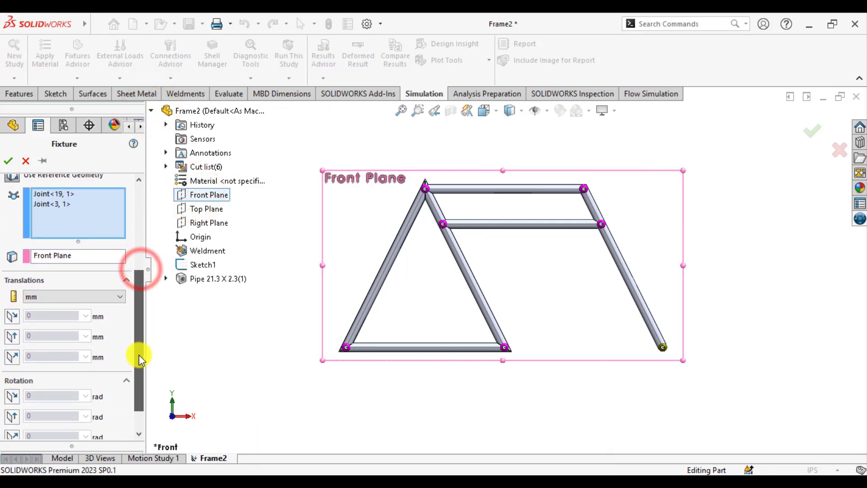
left_click(12, 333)
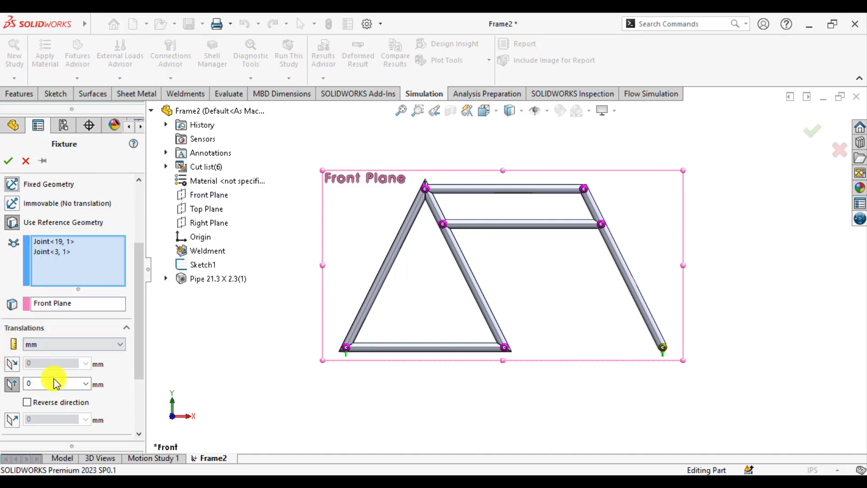
left_click_drag(140, 324, 139, 371)
left_click(34, 429)
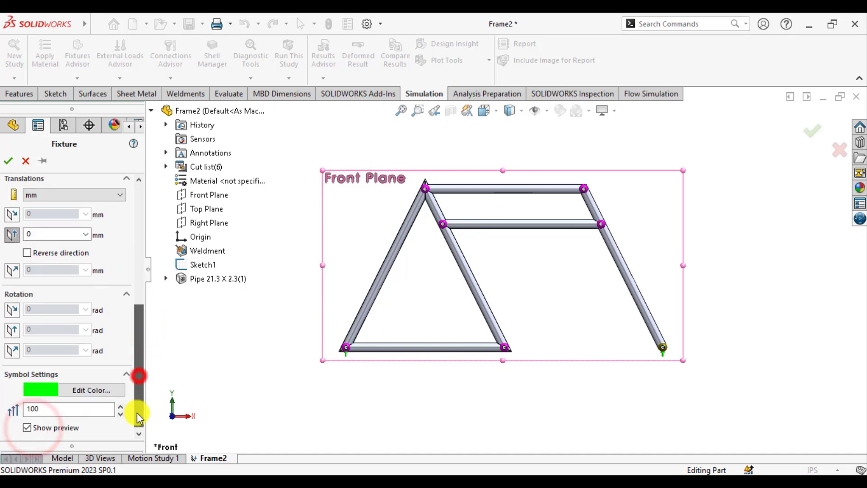
left_click(44, 408)
double_click(44, 408)
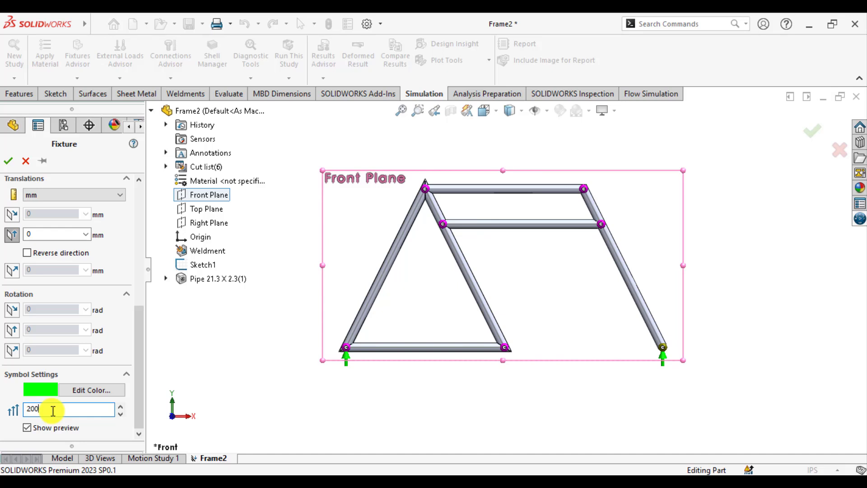
left_click(9, 162)
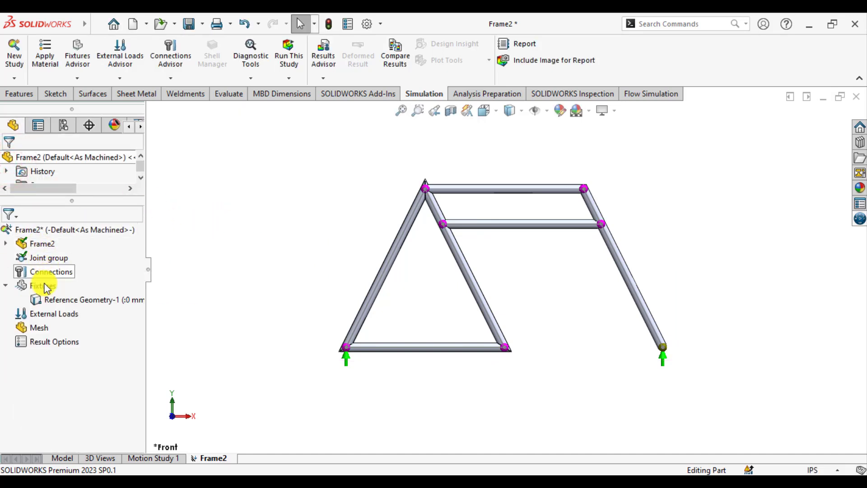
- Start a force load on the joint at the frame's rear upper apex, with the Front Plane as direction reference
right_click(40, 315)
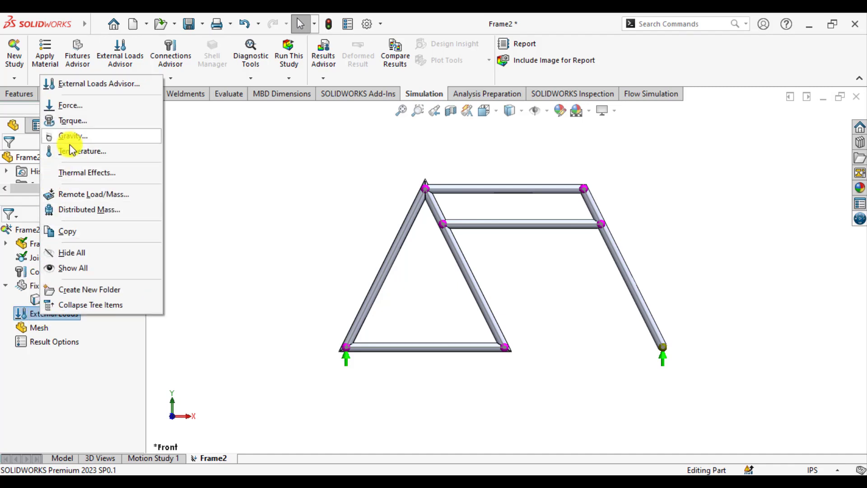
left_click(63, 106)
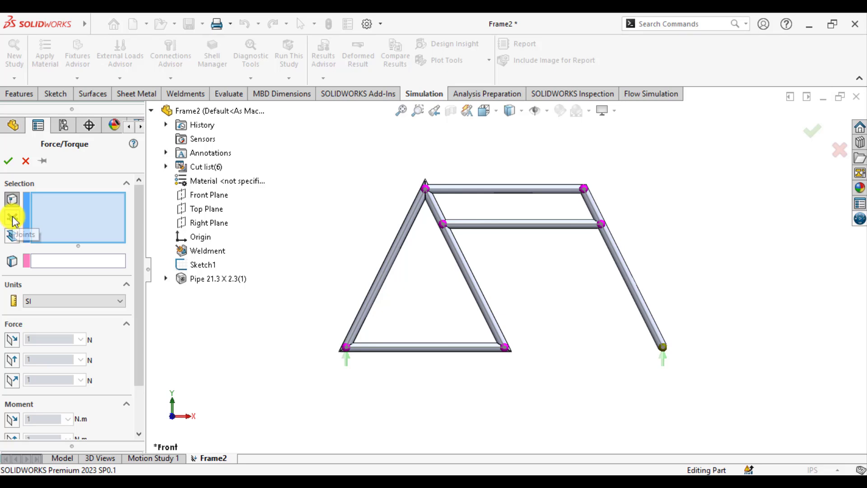
left_click(12, 218)
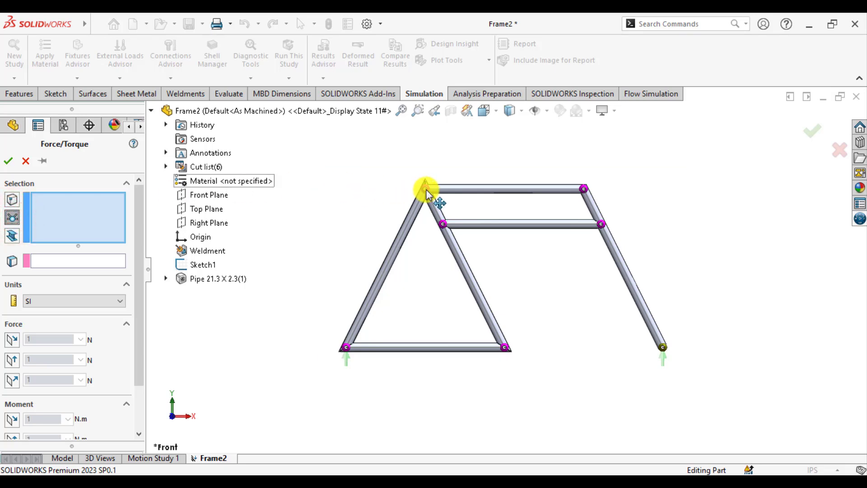
left_click(425, 190)
left_click(81, 261)
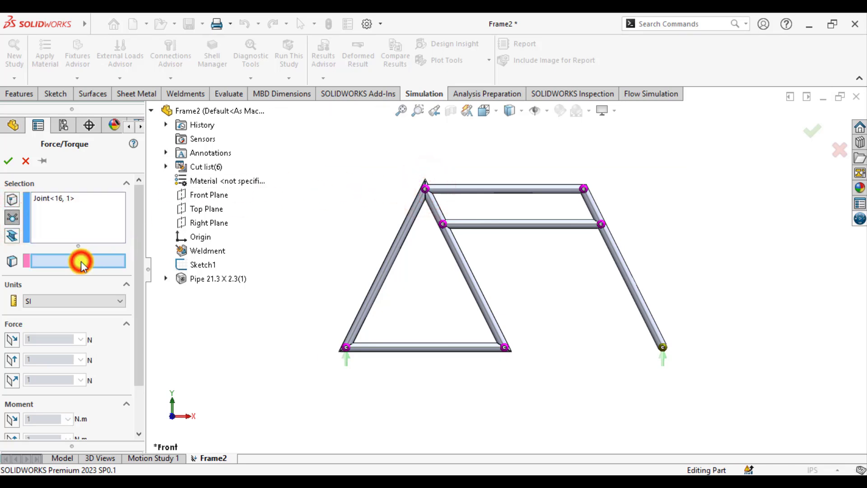
left_click(209, 195)
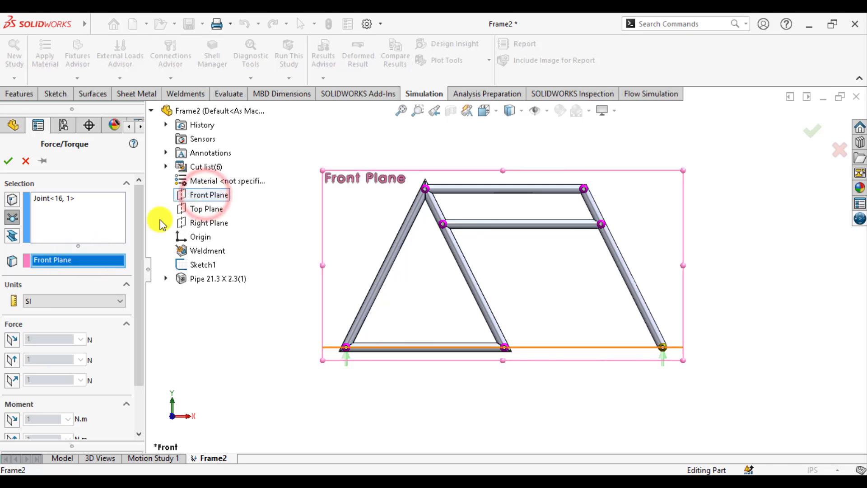
- Define the force as 300 lbf vertically downward in English (IPS) units with symbol size 200, and apply it
left_click(58, 301)
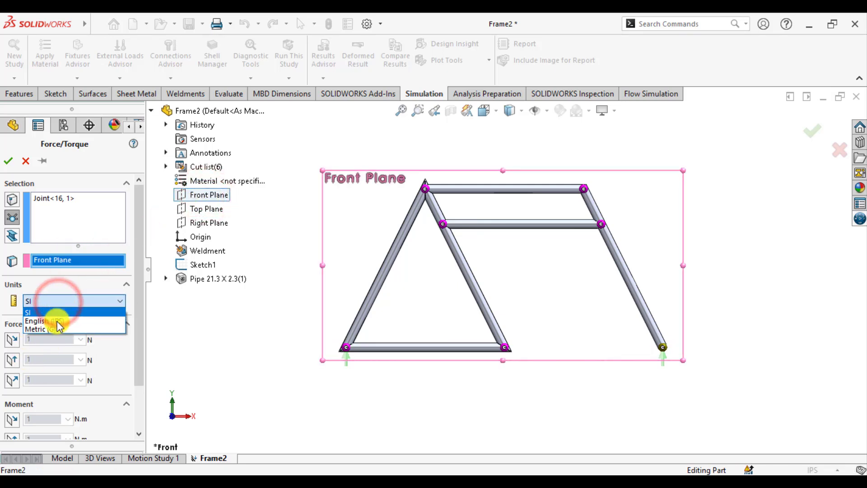
left_click(56, 321)
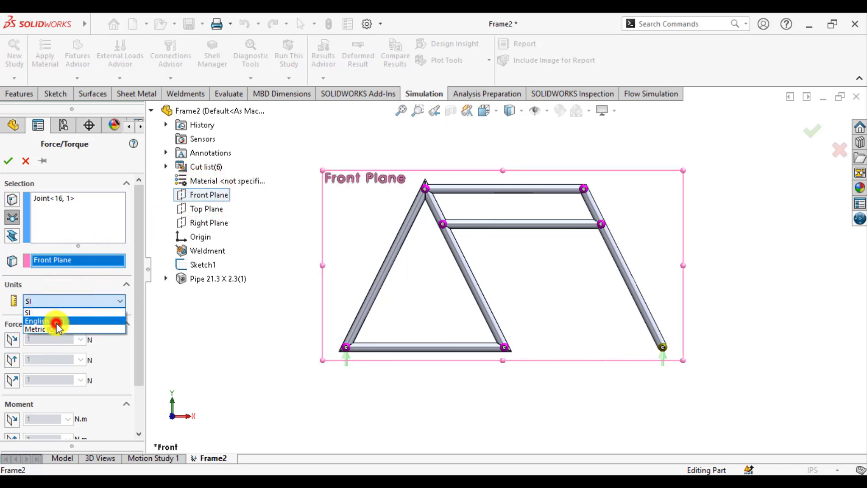
left_click(12, 361)
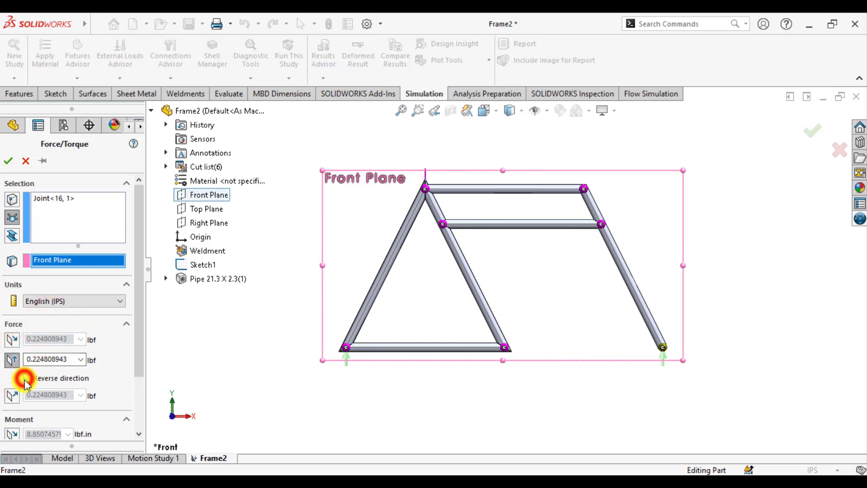
left_click(26, 380)
left_click(55, 358)
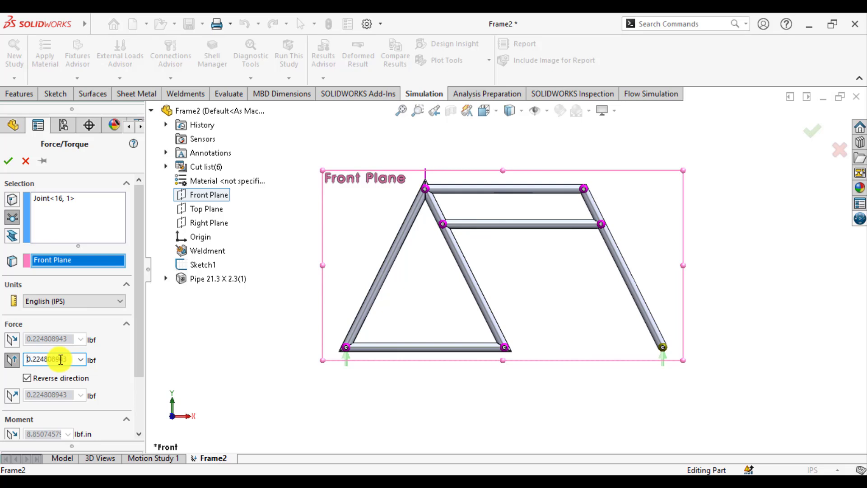
left_click_drag(139, 346, 140, 398)
left_click(57, 430)
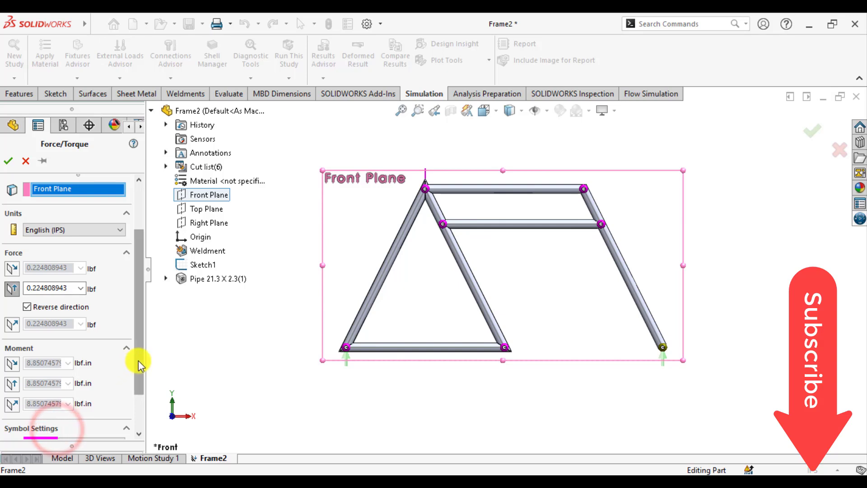
left_click_drag(136, 355, 138, 361)
double_click(58, 410)
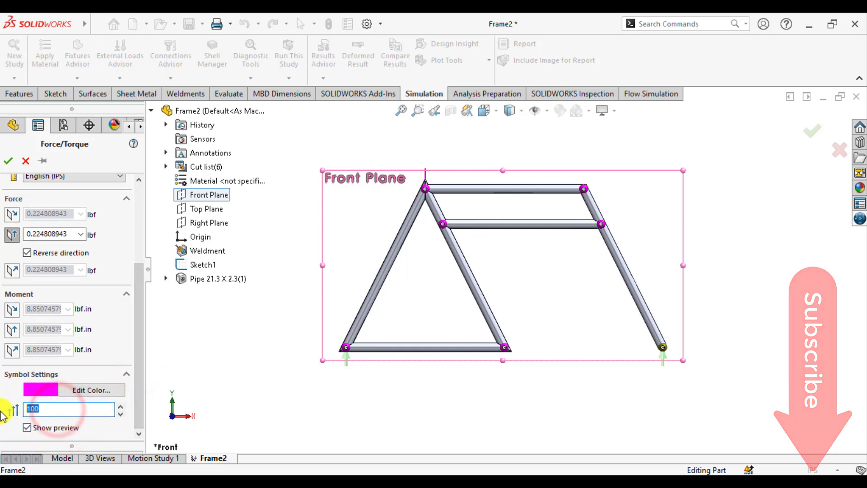
type("2")
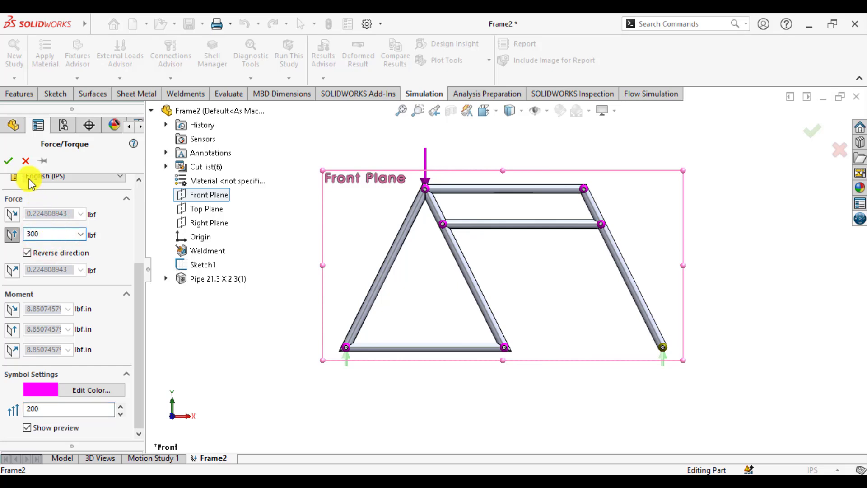
left_click(10, 162)
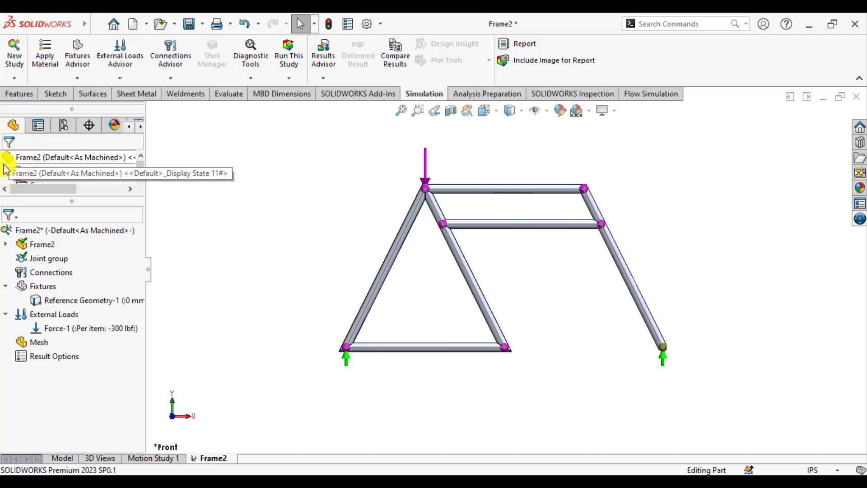
- Duplicate the 300 lbf force within the study's external loads
right_click(81, 329)
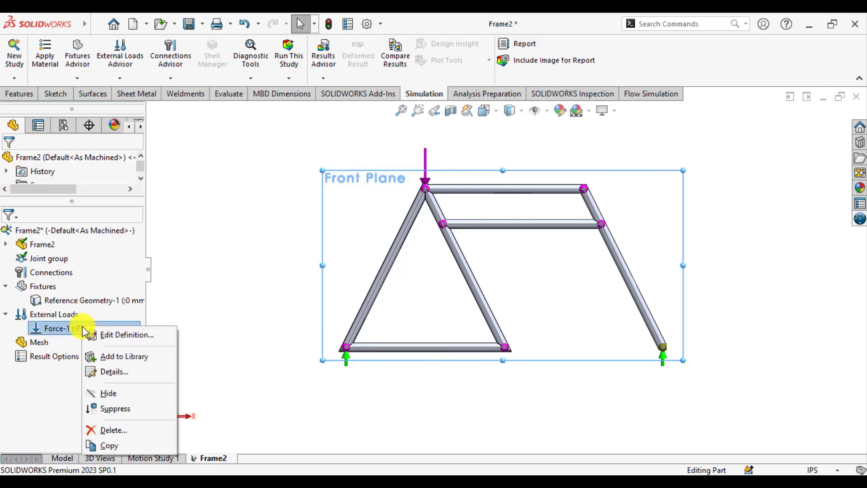
left_click(110, 445)
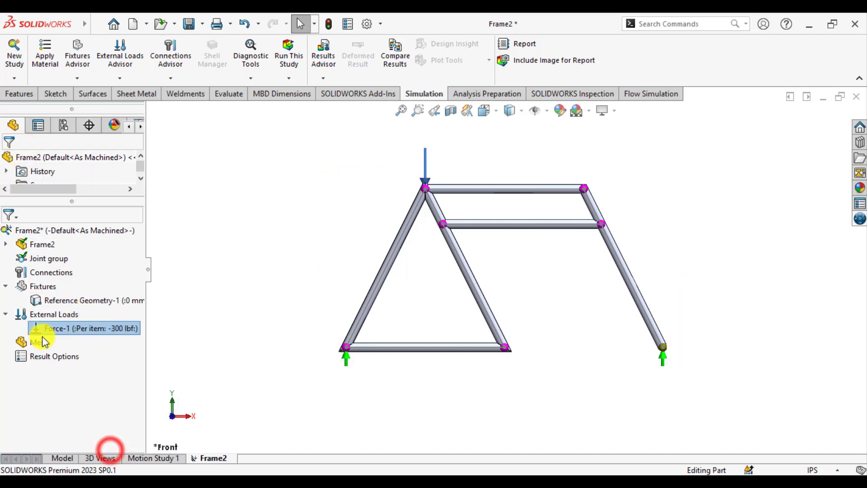
right_click(48, 313)
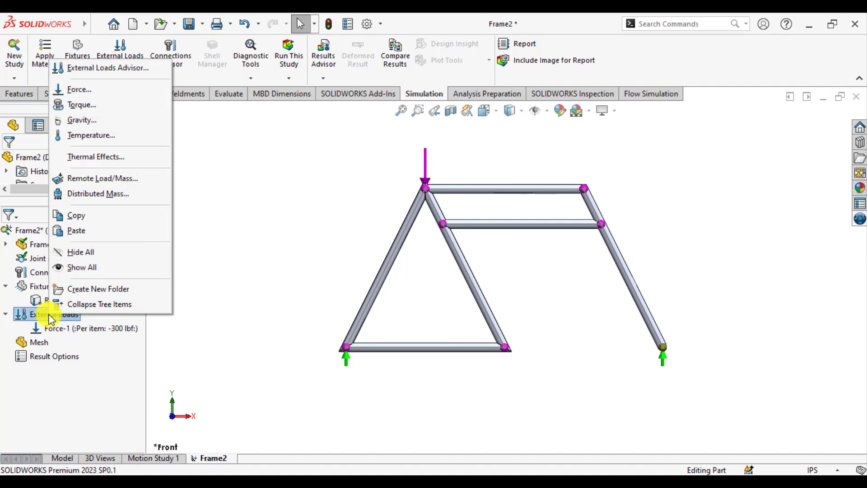
left_click(80, 230)
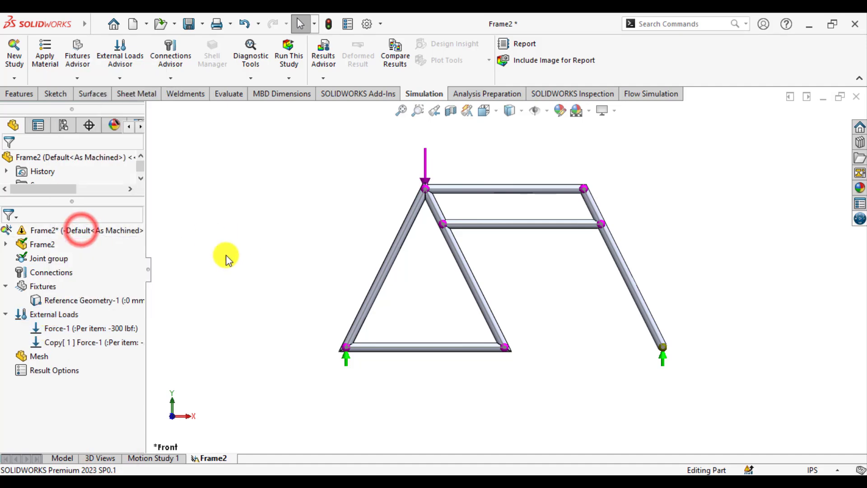
- Reassign the copied force to the joint at the front end of the top tube and set it to 50 lbf
right_click(109, 343)
left_click(135, 353)
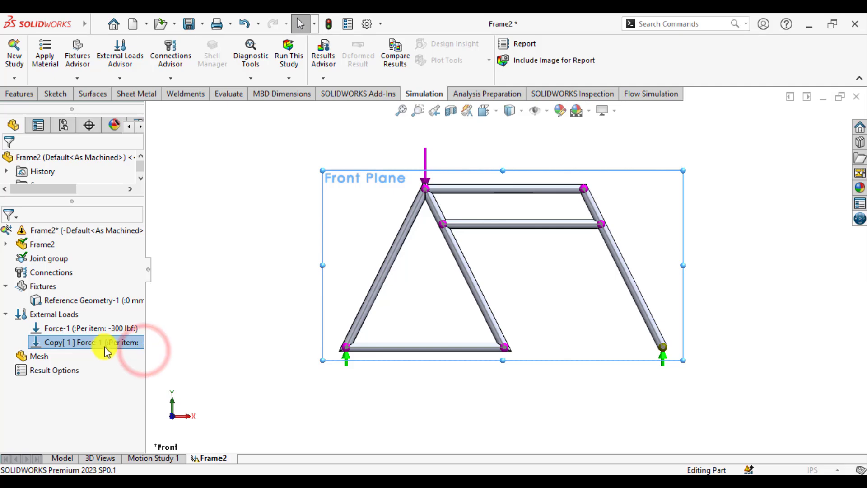
right_click(72, 218)
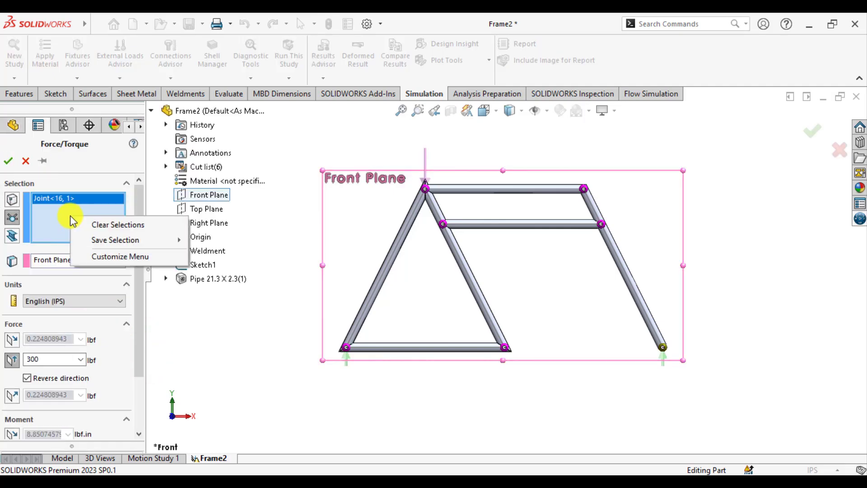
left_click(94, 225)
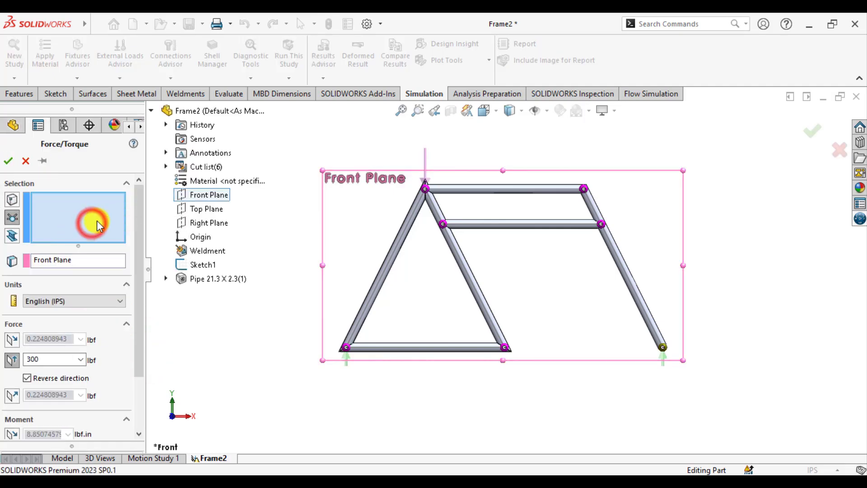
left_click(583, 191)
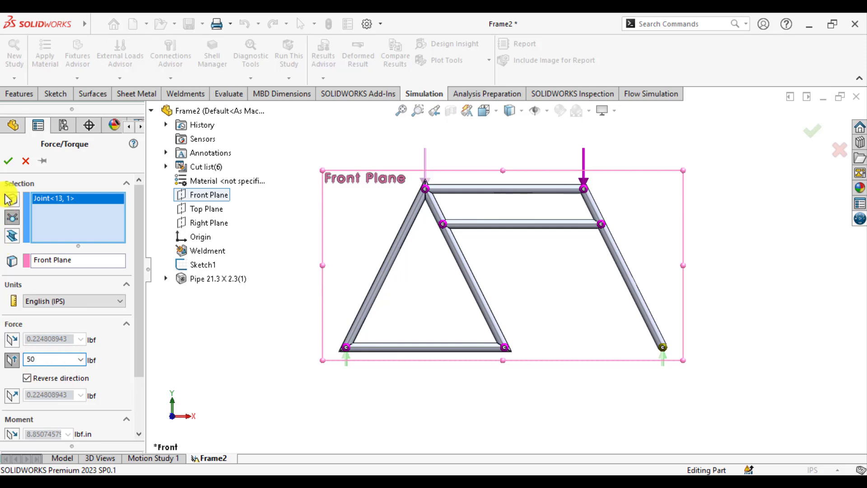
left_click(10, 161)
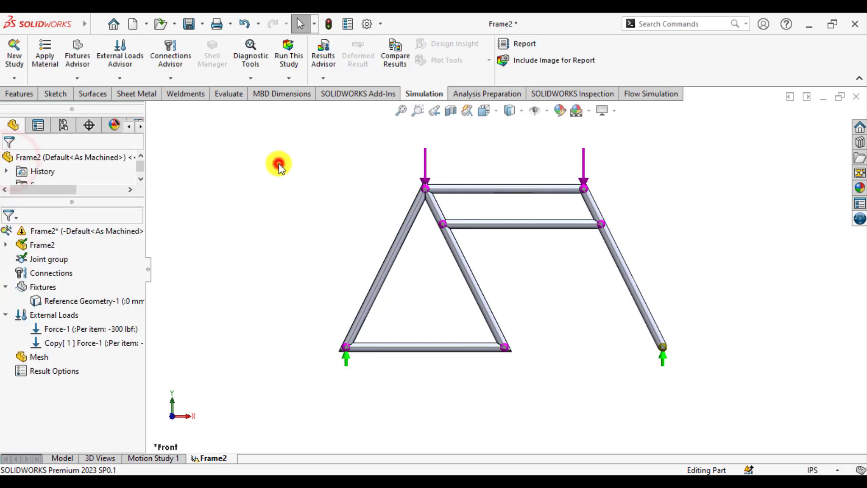
- Run the Frame2 study and set the stress plot's units to N/mm^2 (MPa)
left_click(288, 56)
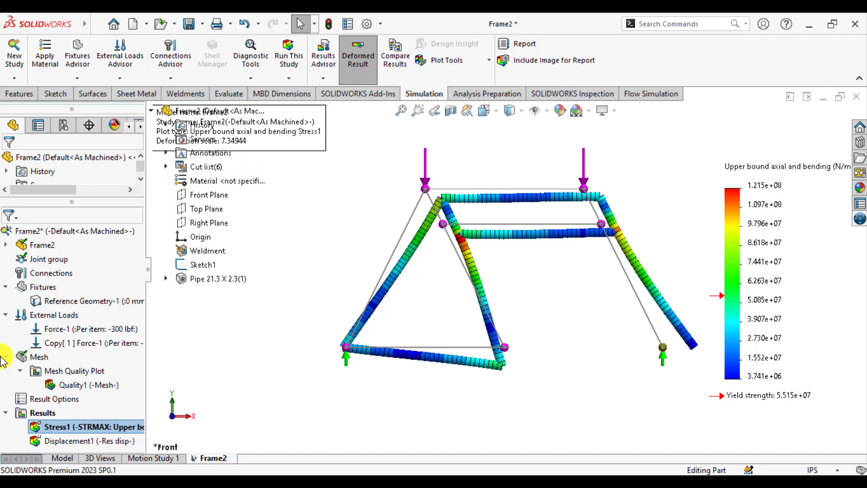
right_click(52, 426)
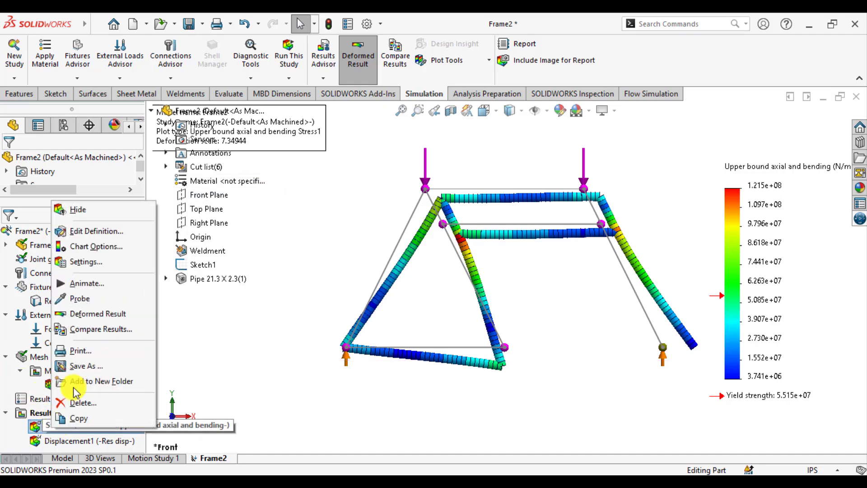
left_click(83, 231)
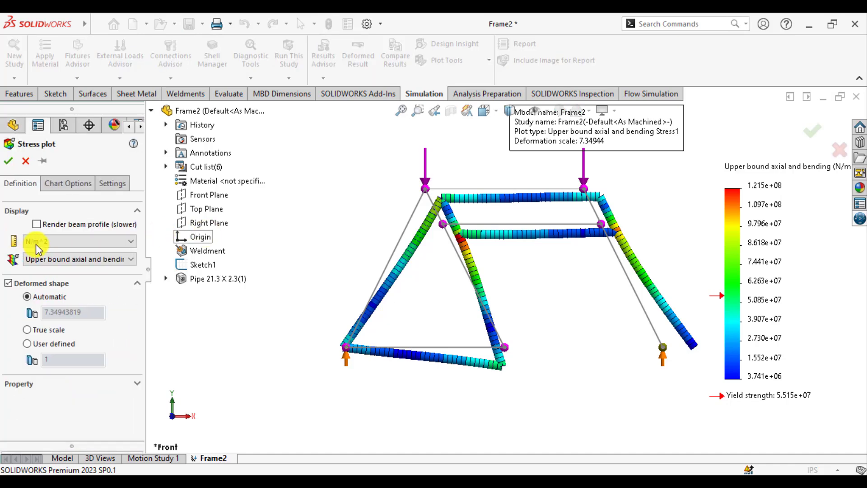
left_click(35, 244)
left_click(42, 280)
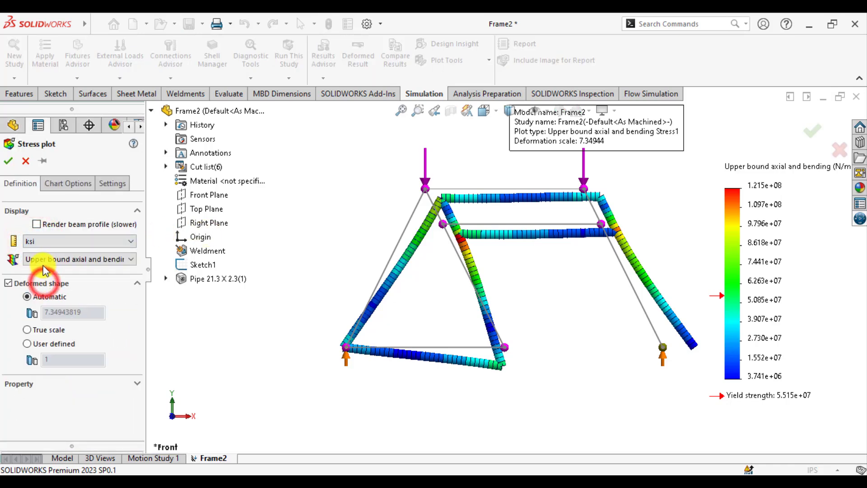
left_click(43, 241)
left_click(48, 274)
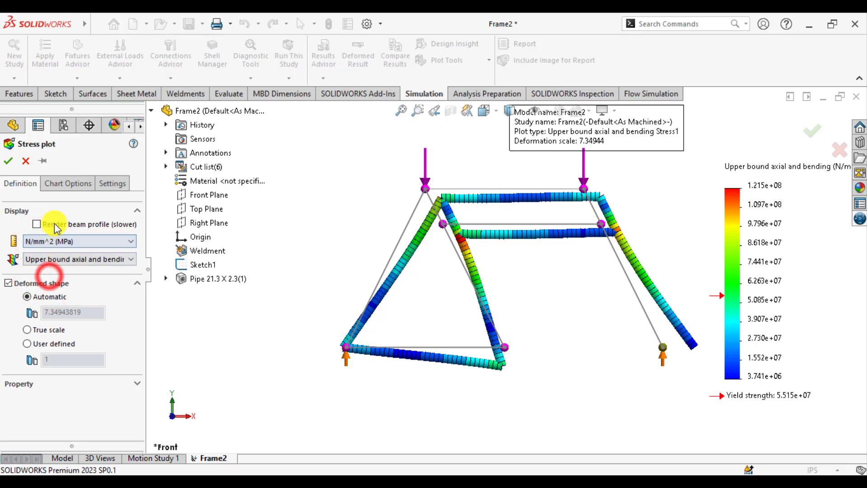
- Set the stress plot legend's number format to floating and apply the plot settings
left_click(58, 184)
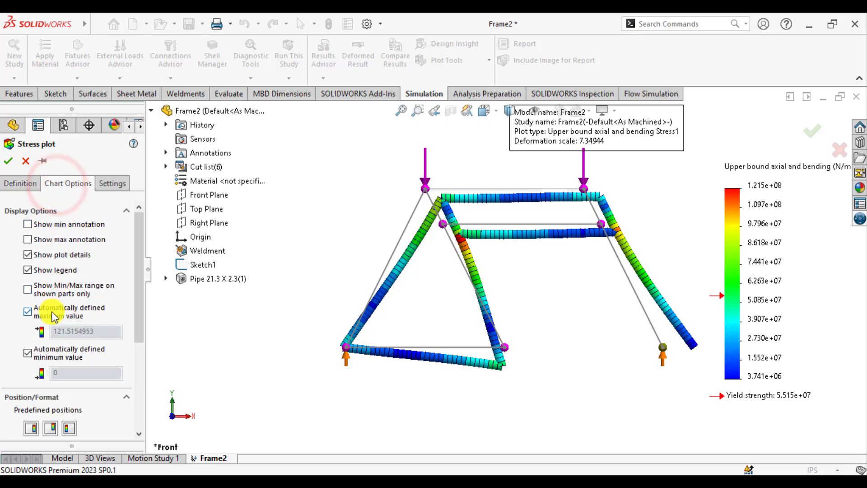
scroll(45, 316, "down", 5)
left_click(50, 354)
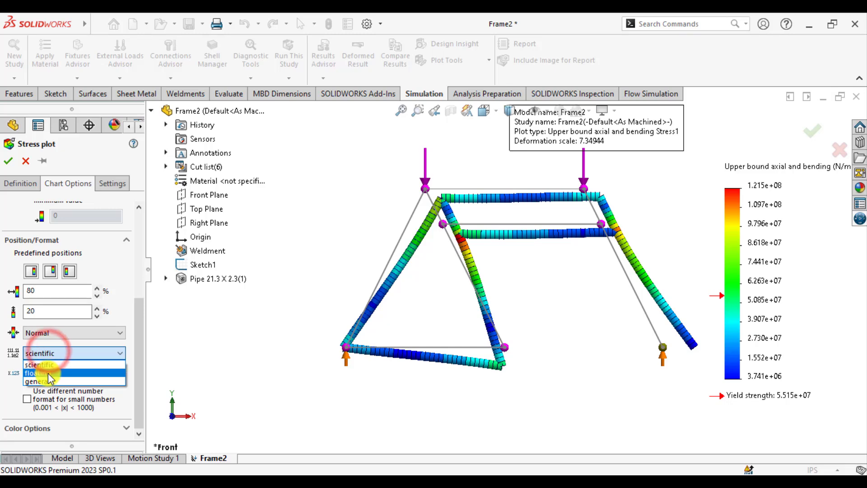
left_click(47, 371)
left_click(8, 160)
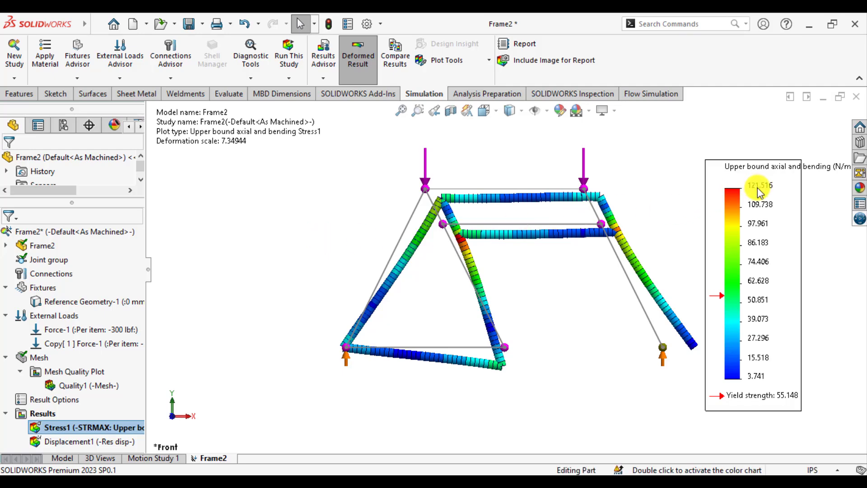
- Switch to the Bicycle Frame part and review the Frame1 study's stress plot and displacement plot
mouse_move(293, 474)
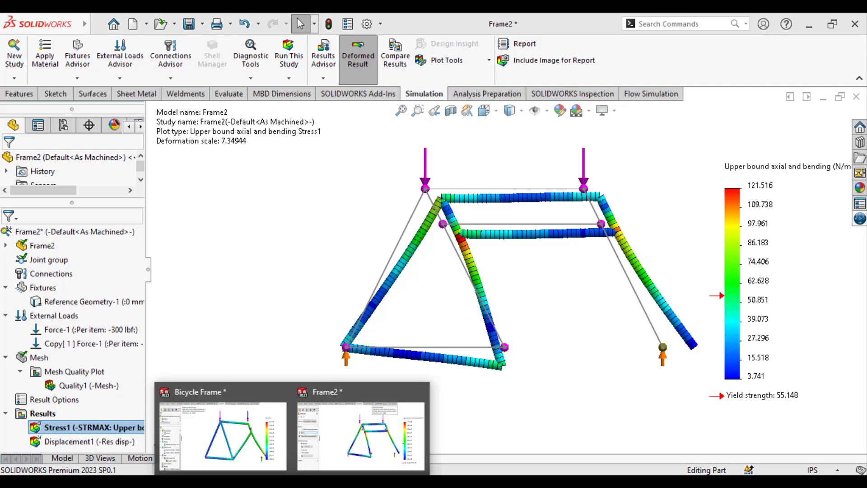
left_click(229, 437)
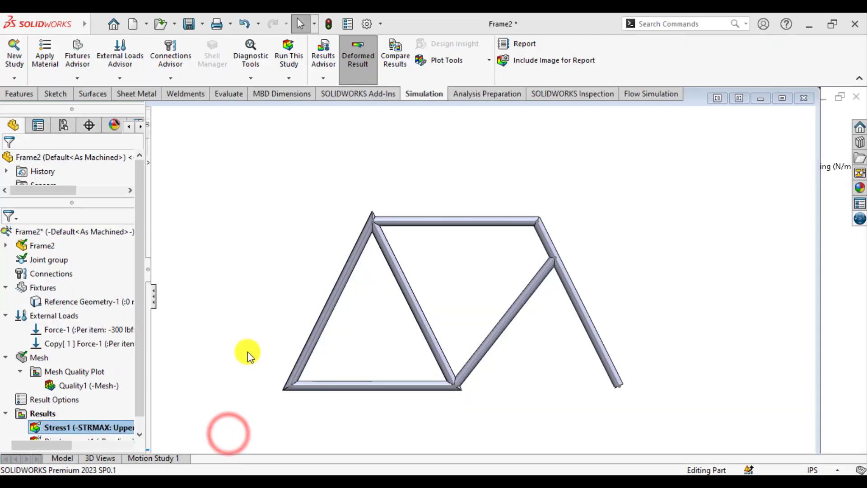
left_click(226, 306)
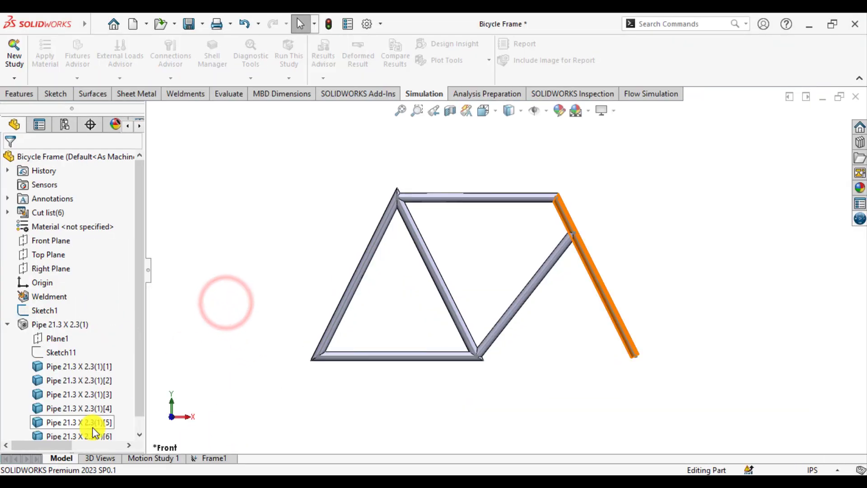
left_click(93, 422)
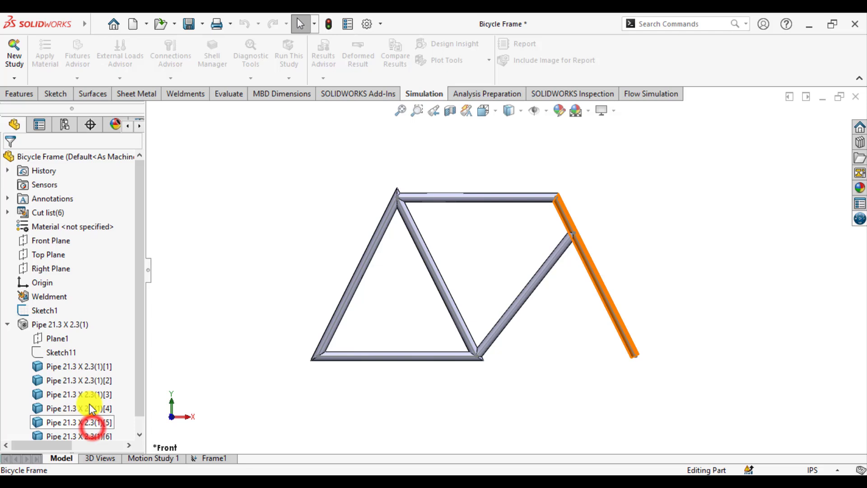
left_click(194, 304)
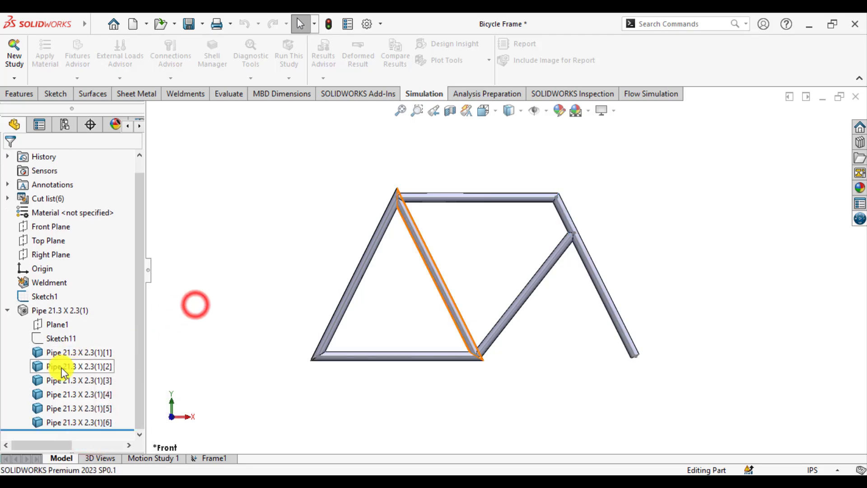
left_click(213, 458)
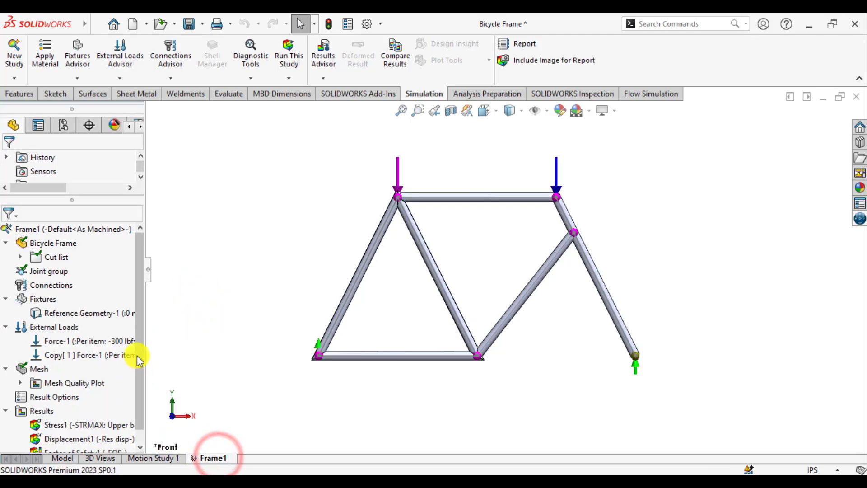
double_click(79, 423)
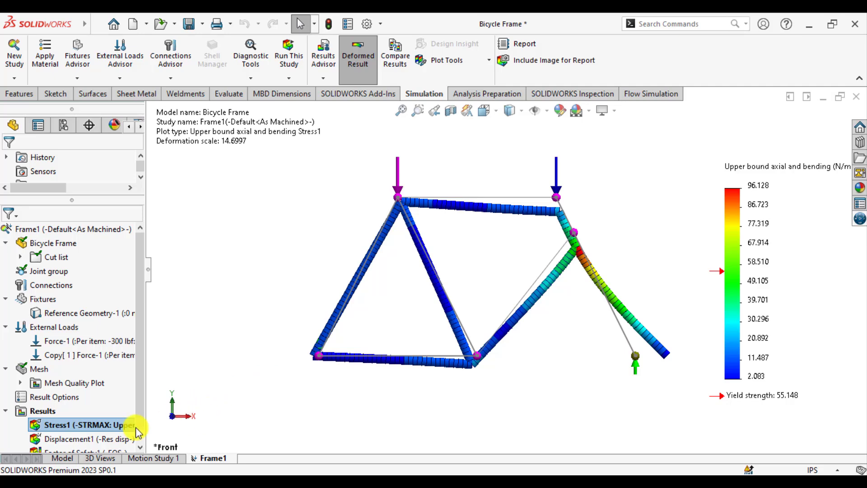
double_click(73, 440)
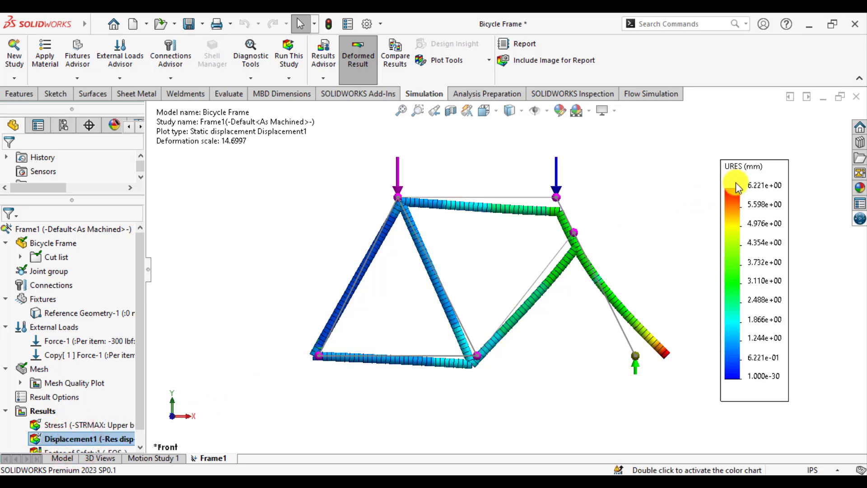
- Return to the Frame2 part and display the displacement plot of its Frame2 study for comparison
mouse_move(292, 482)
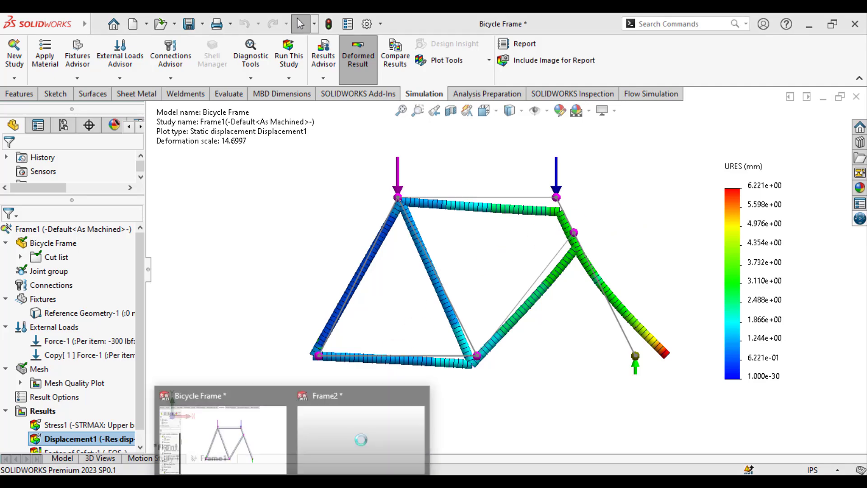
left_click(355, 431)
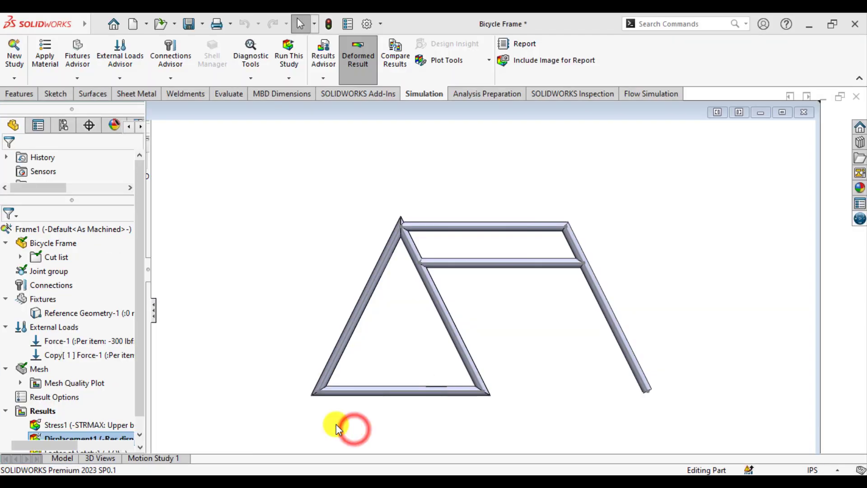
left_click(222, 291)
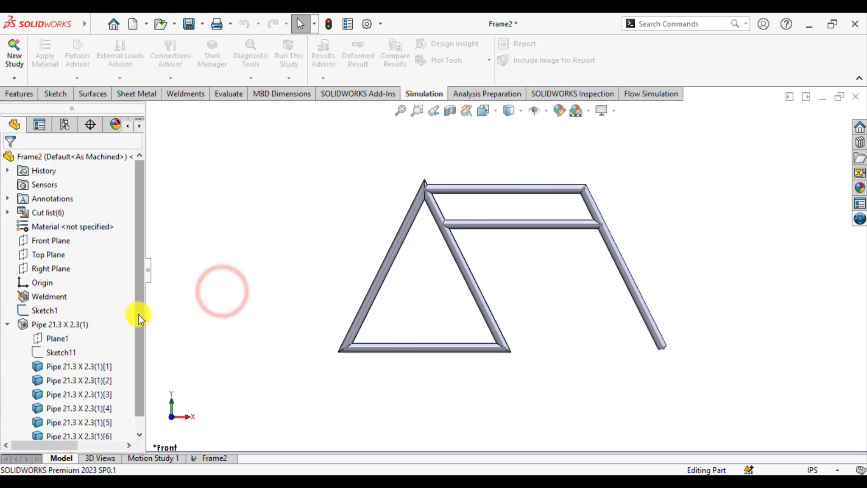
left_click(138, 314)
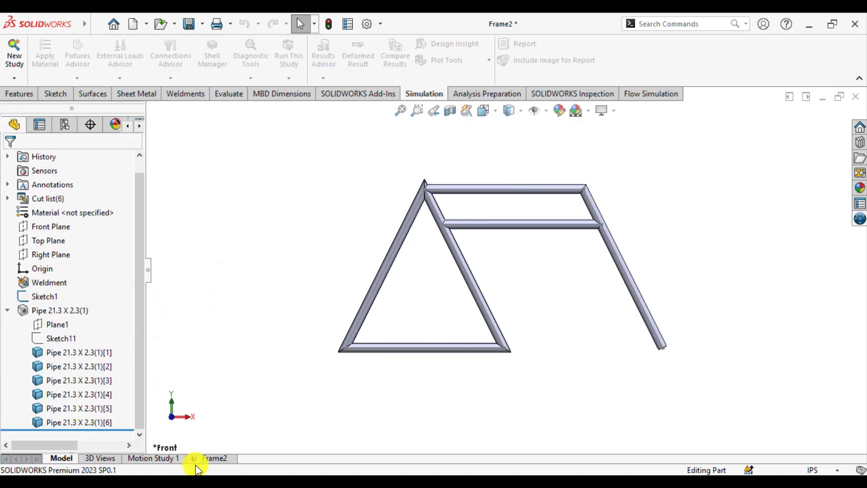
left_click(208, 459)
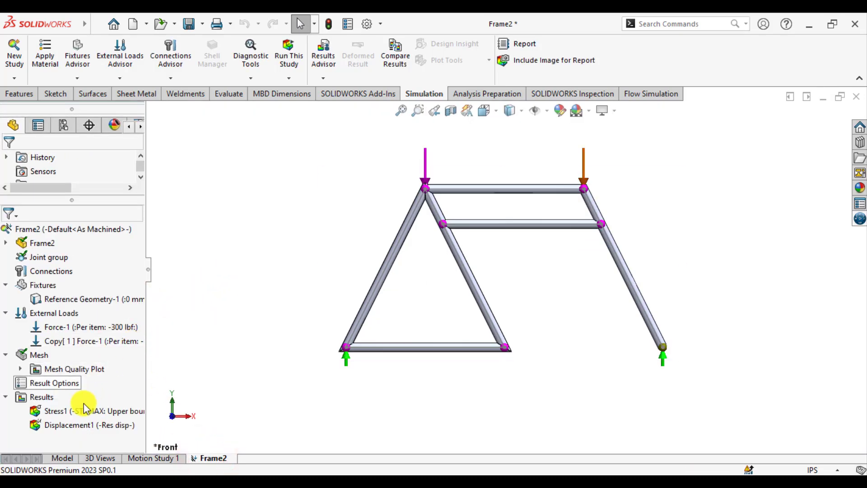
double_click(75, 424)
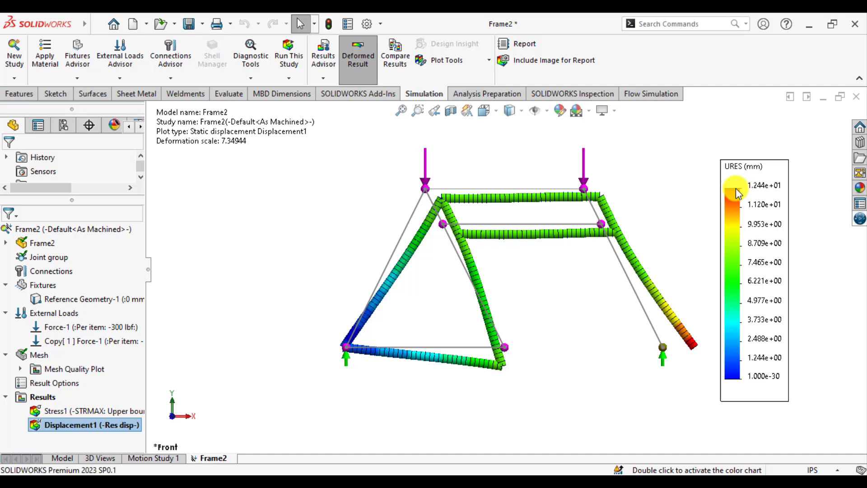
- Define a factor of safety plot for all bodies in the Frame2 study using the Automatic criterion
right_click(44, 398)
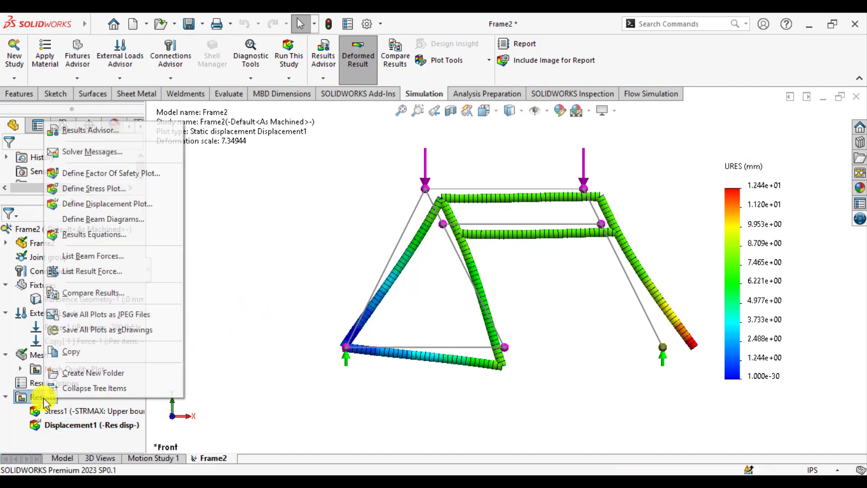
left_click(97, 173)
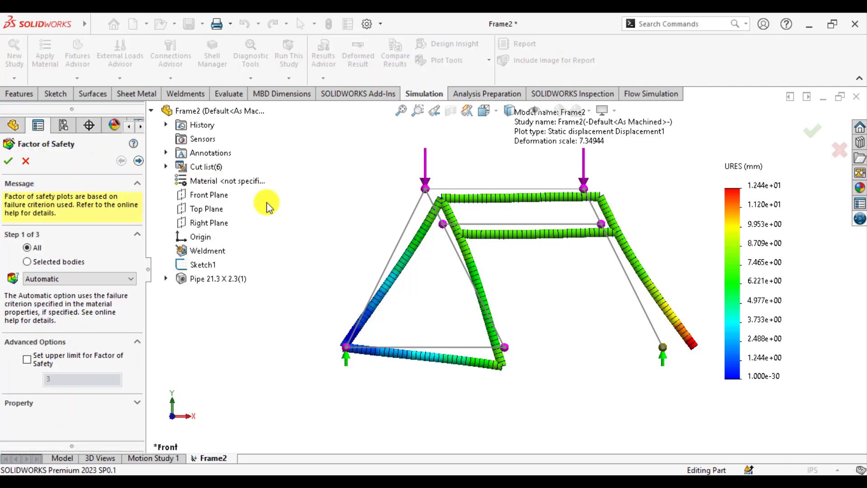
left_click(8, 161)
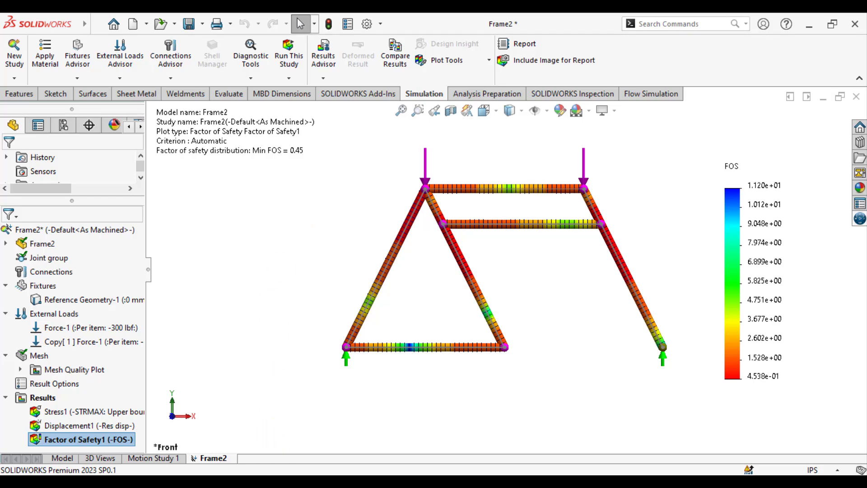
left_click(268, 441)
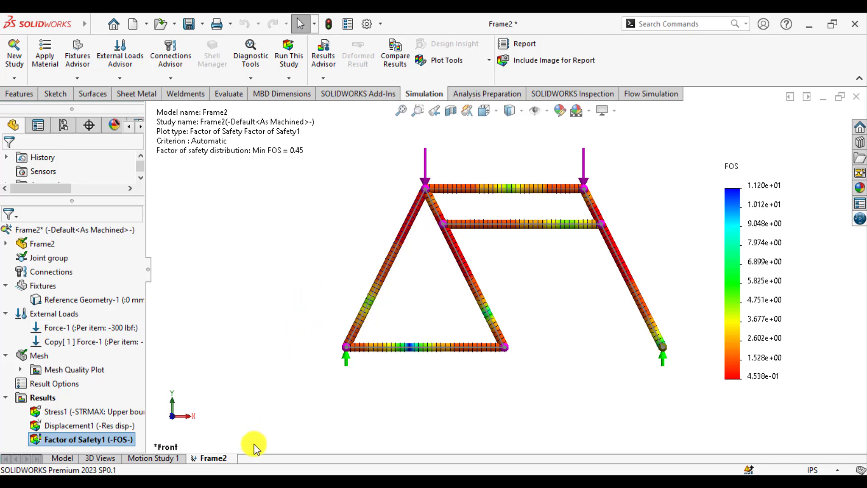
- Switch to the Bicycle Frame part and open the stress plot of its Frame1 study
mouse_move(273, 458)
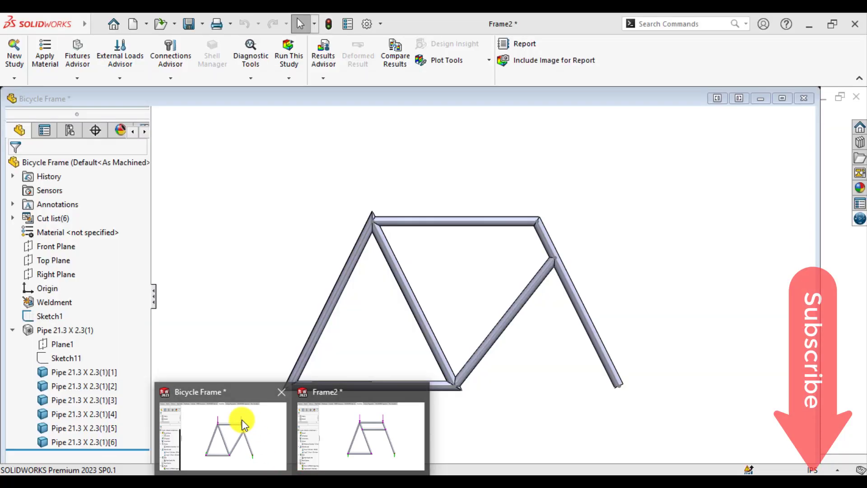
left_click(239, 418)
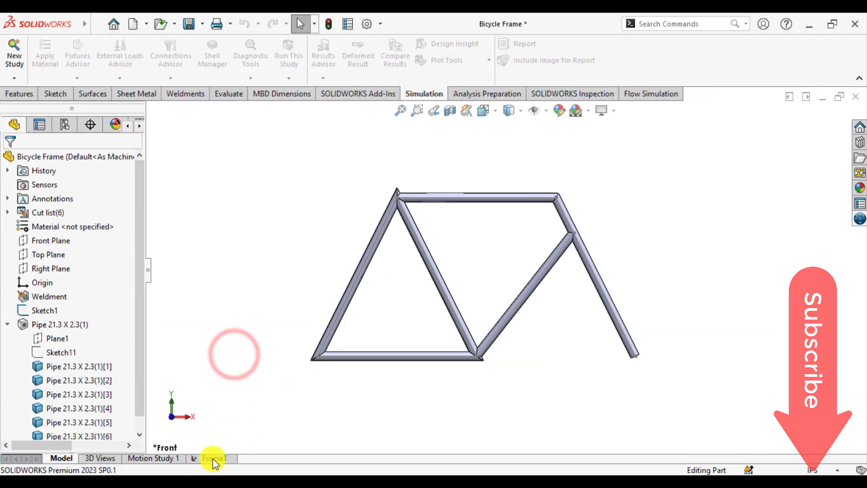
left_click(213, 458)
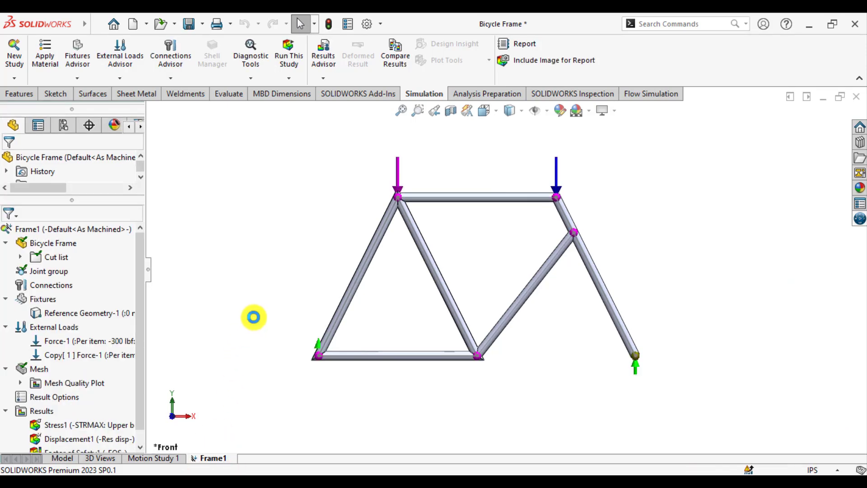
left_click(60, 424)
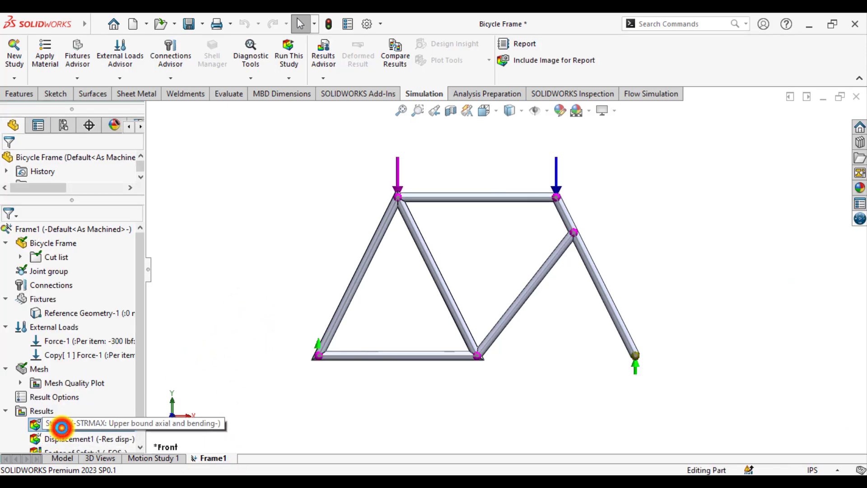